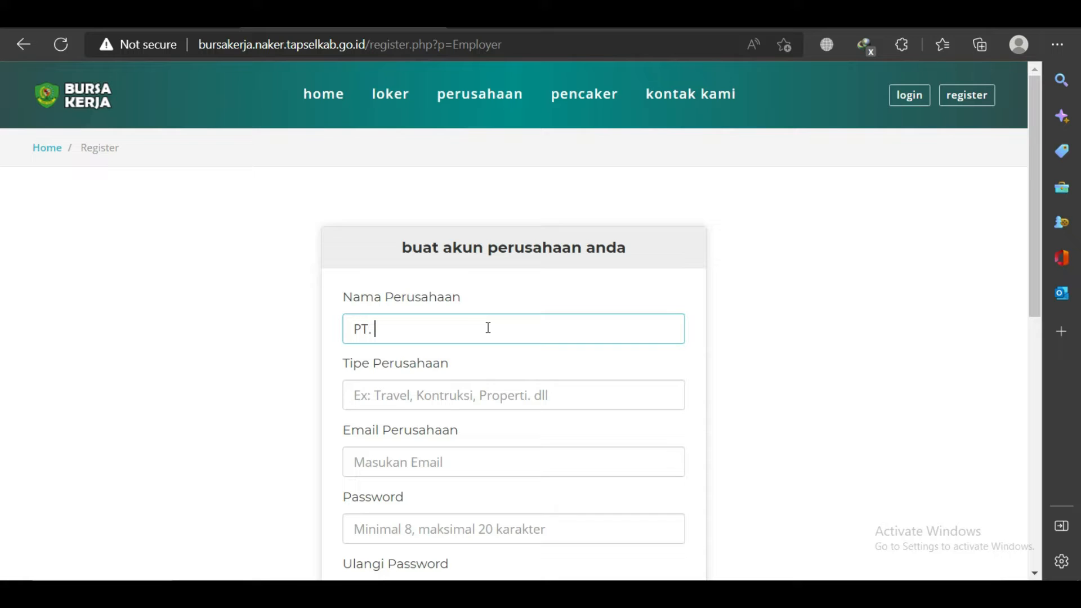
Enter company name PT. Oriflame Indonesia and company type Kosmetik & Kecantikan.
{"action": "type", "text": "riflame Indo"}
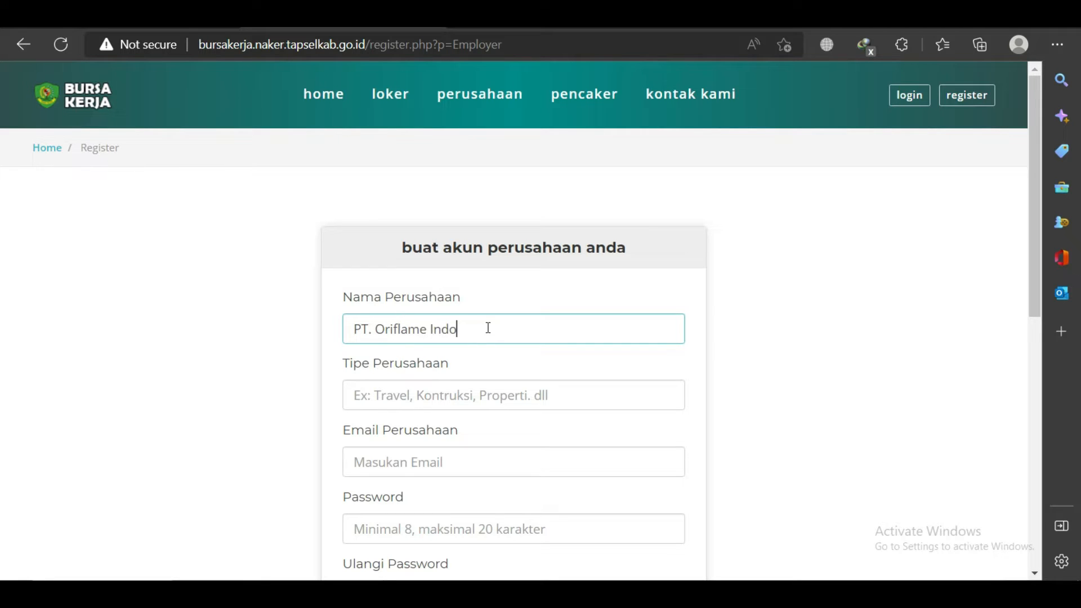
{"action": "type", "text": "nesia"}
{"action": "left_click", "coordinate": [384, 394]}
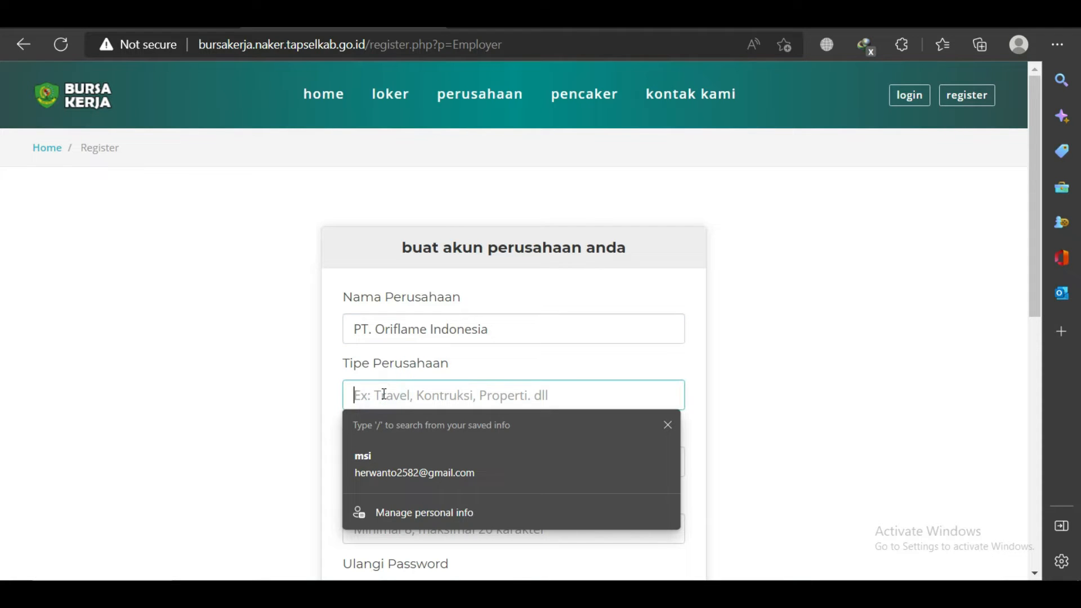
{"action": "type", "text": "Kos"}
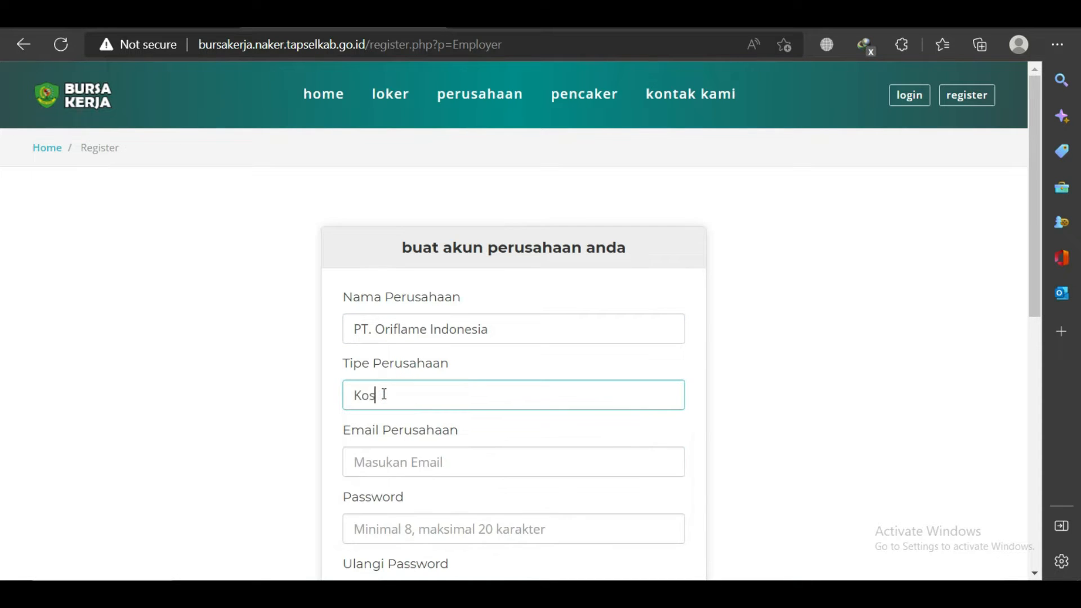
{"action": "type", "text": "metik & Kecantikan"}
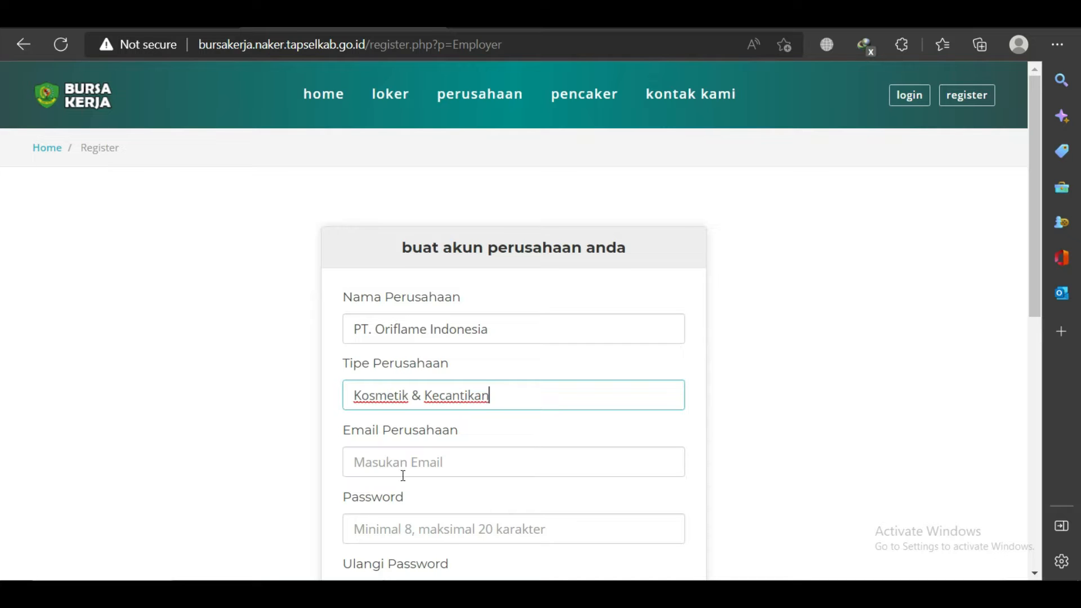
Fill in the company e-mail from the saved suggestions.
{"action": "left_click", "coordinate": [410, 459]}
{"action": "type", "text": "o"}
{"action": "key", "text": "BackSpace"}
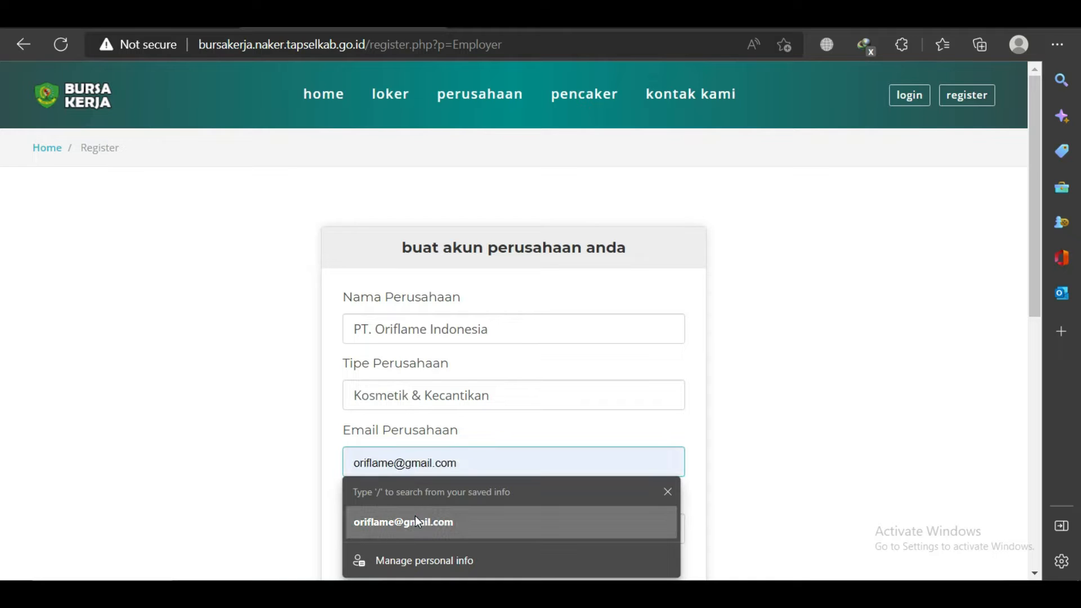
{"action": "left_click", "coordinate": [414, 518]}
{"action": "left_click", "coordinate": [496, 454]}
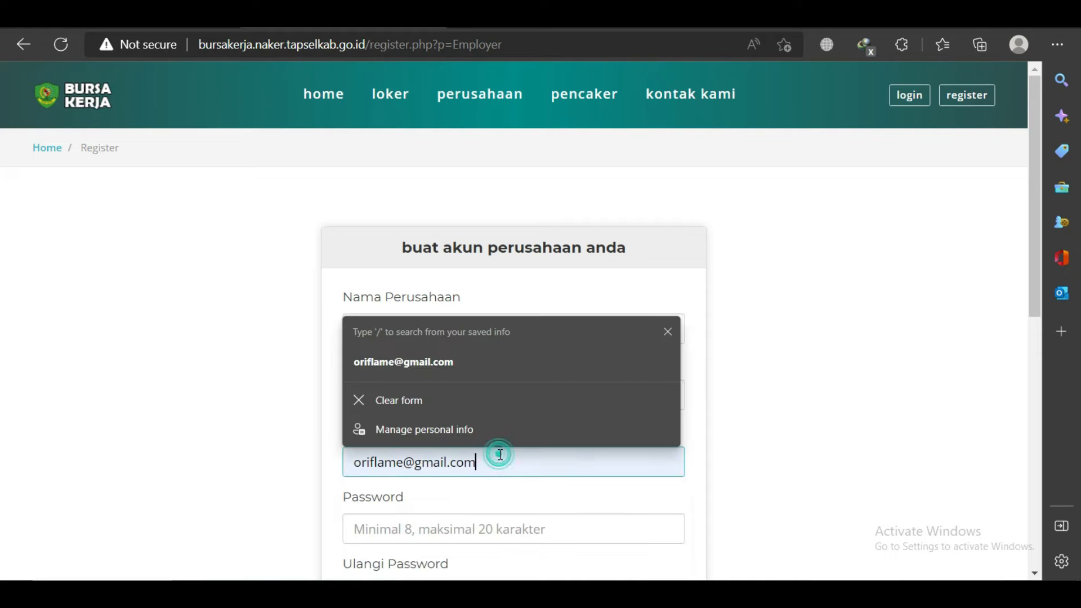
Enter and repeat the account password, then submit the registration.
{"action": "left_click", "coordinate": [434, 529]}
{"action": "type", "text": "oriflame"}
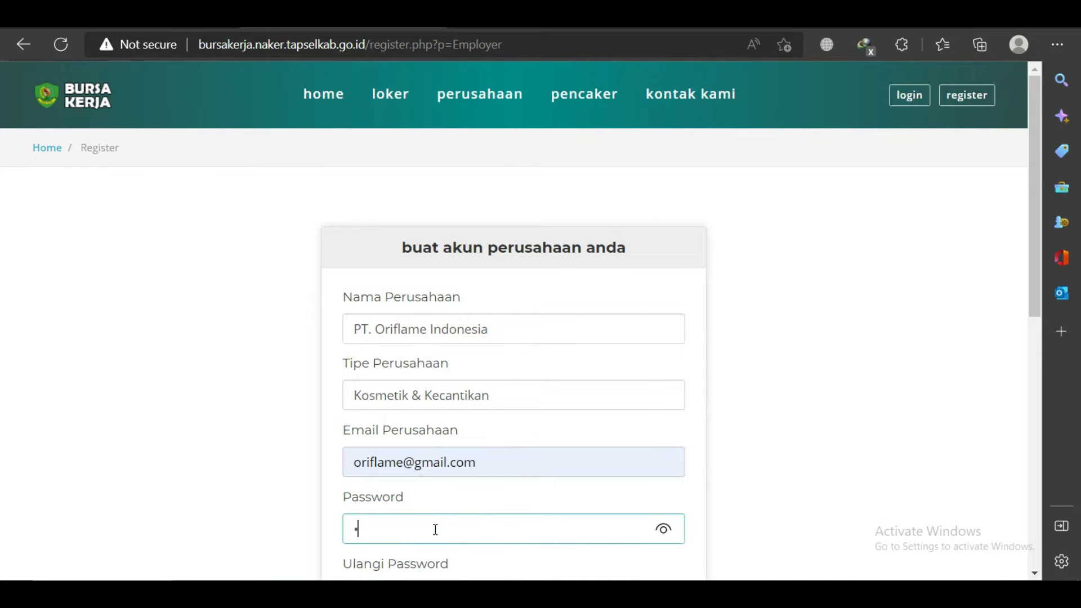
{"action": "type", "text": "123"}
{"action": "key", "text": "Tab"}
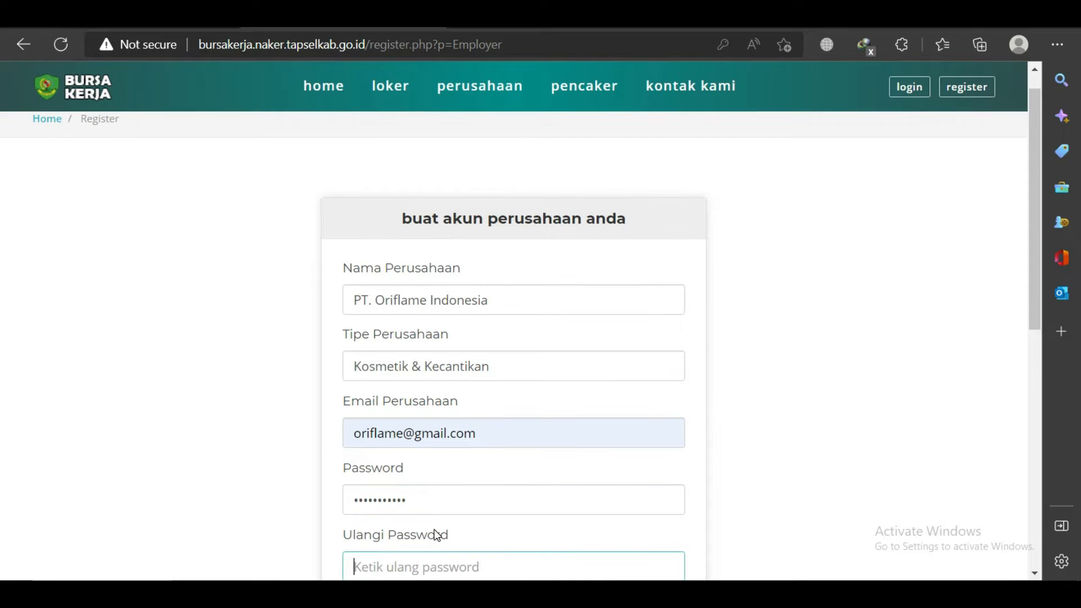
{"action": "type", "text": "oriflame1"}
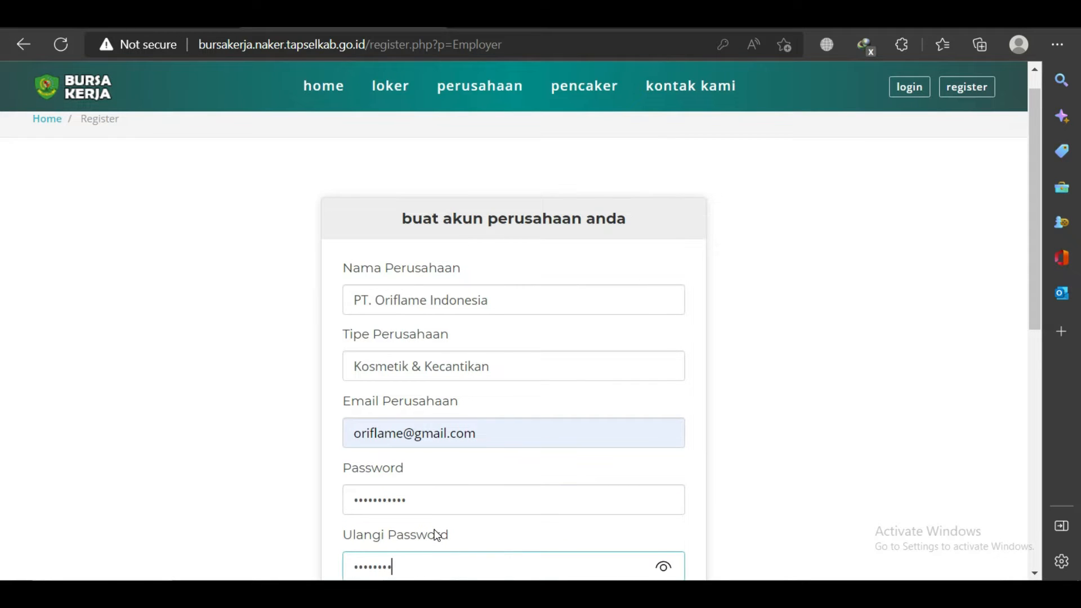
{"action": "type", "text": "23"}
{"action": "scroll", "coordinate": [671, 453], "scroll_direction": "down", "scroll_amount": 3}
{"action": "left_click", "coordinate": [528, 437]}
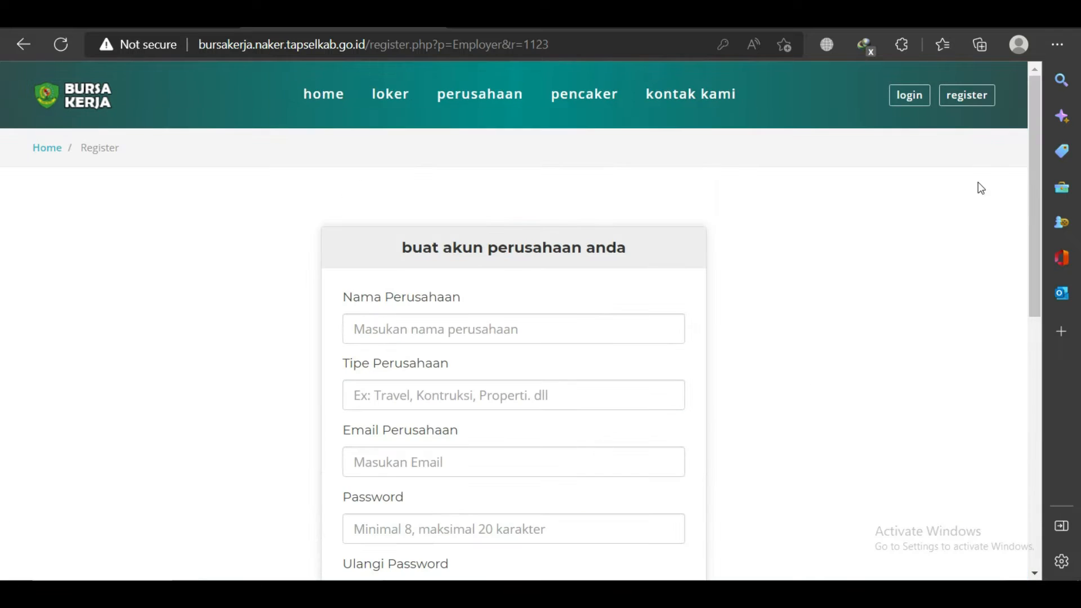
Log in using the saved company e-mail and the account password.
{"action": "left_click", "coordinate": [911, 96]}
{"action": "left_click", "coordinate": [461, 319]}
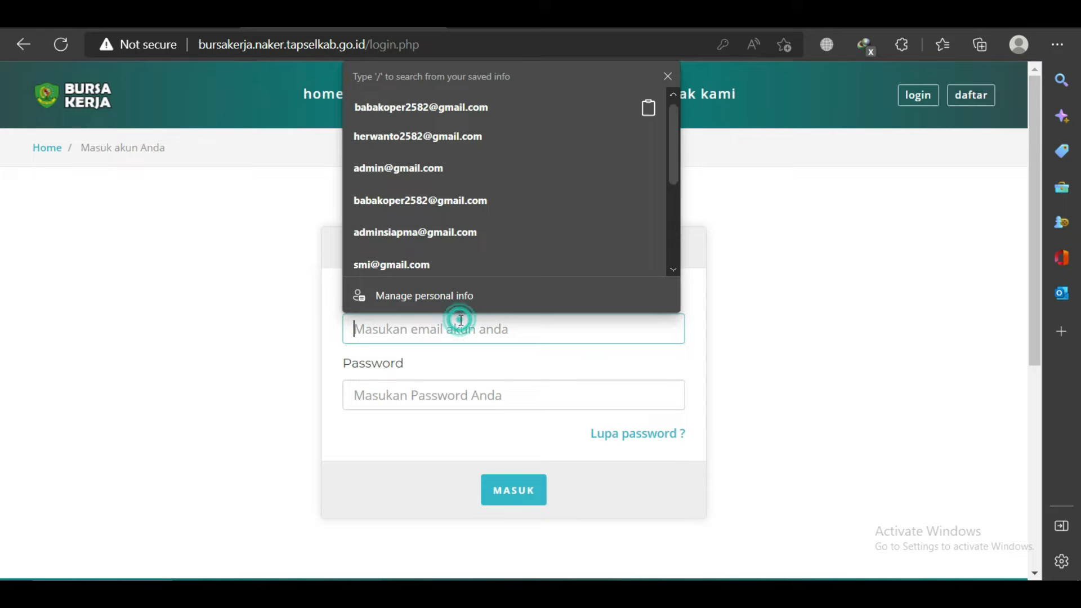
{"action": "type", "text": "oriflame"}
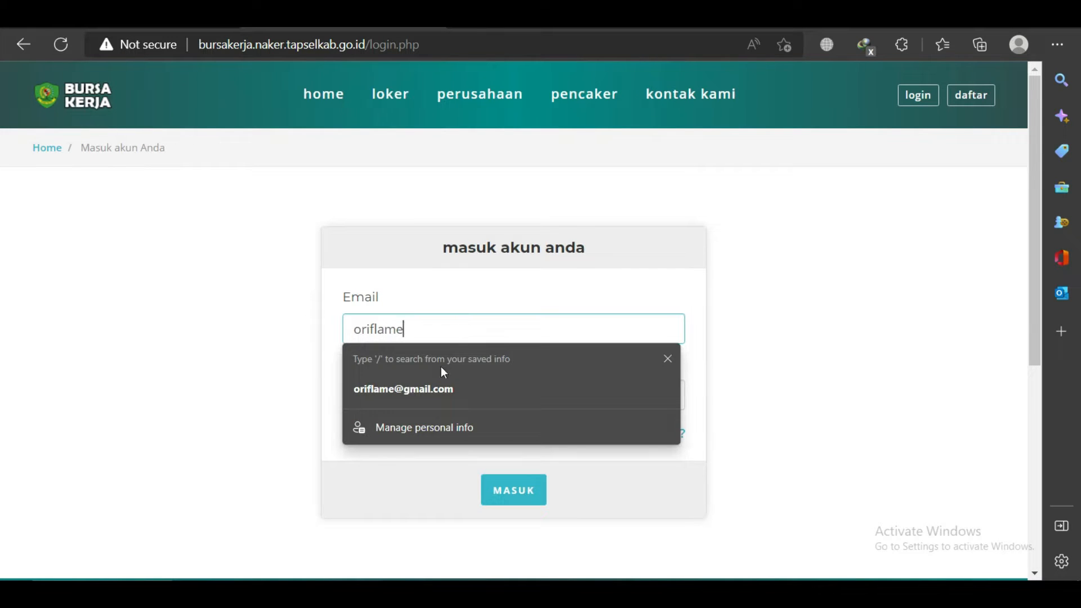
{"action": "left_click", "coordinate": [441, 389]}
{"action": "left_click", "coordinate": [395, 404]}
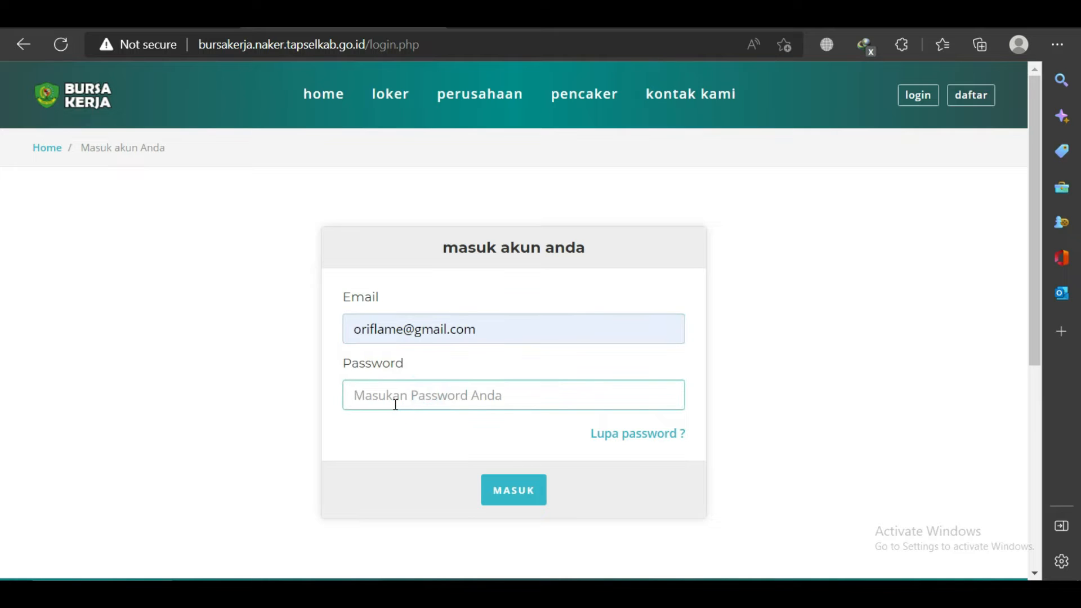
{"action": "type", "text": "***********"}
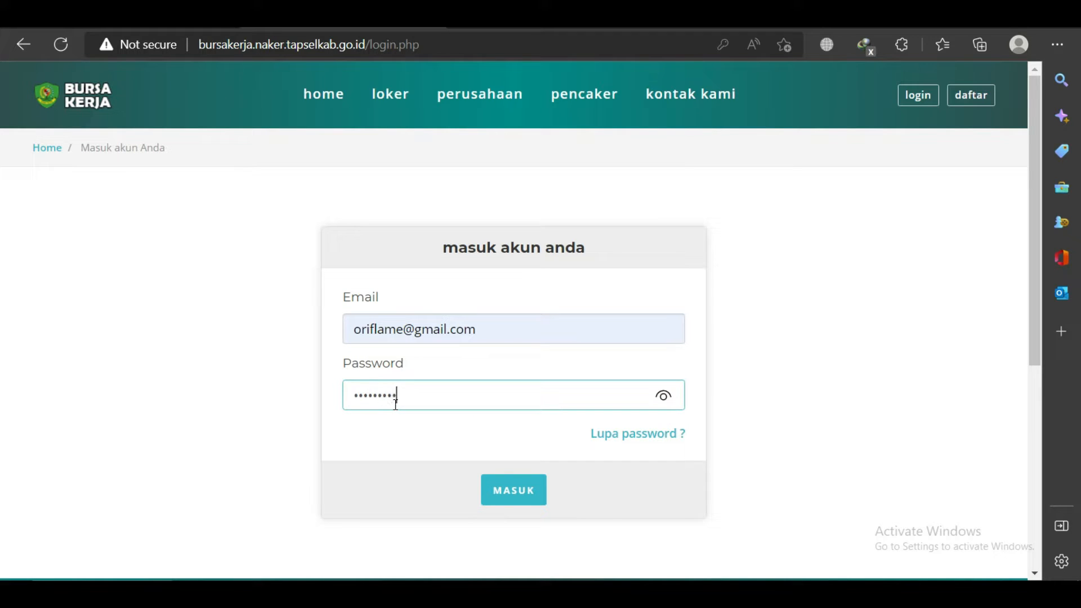
{"action": "key", "text": "Return"}
{"action": "left_click", "coordinate": [509, 484]}
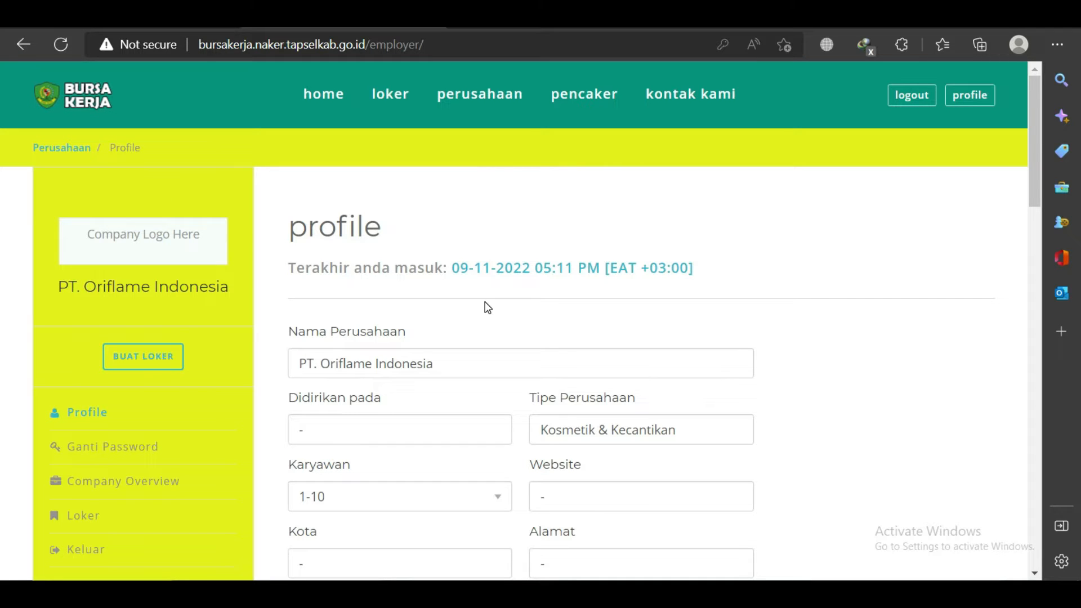
Enter founding year 2000, choose 200+ employees, and type website oriflame.com.
{"action": "scroll", "coordinate": [489, 307], "scroll_direction": "down", "scroll_amount": 3}
{"action": "left_click_drag", "start_coordinate": [1029, 181], "coordinate": [1033, 165]}
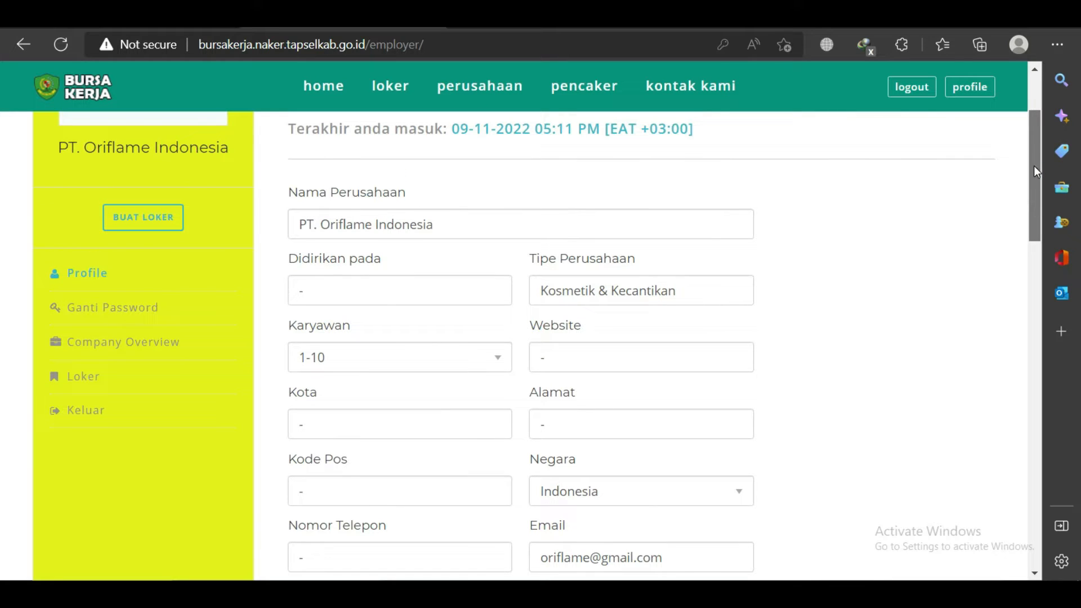
{"action": "left_click", "coordinate": [333, 291]}
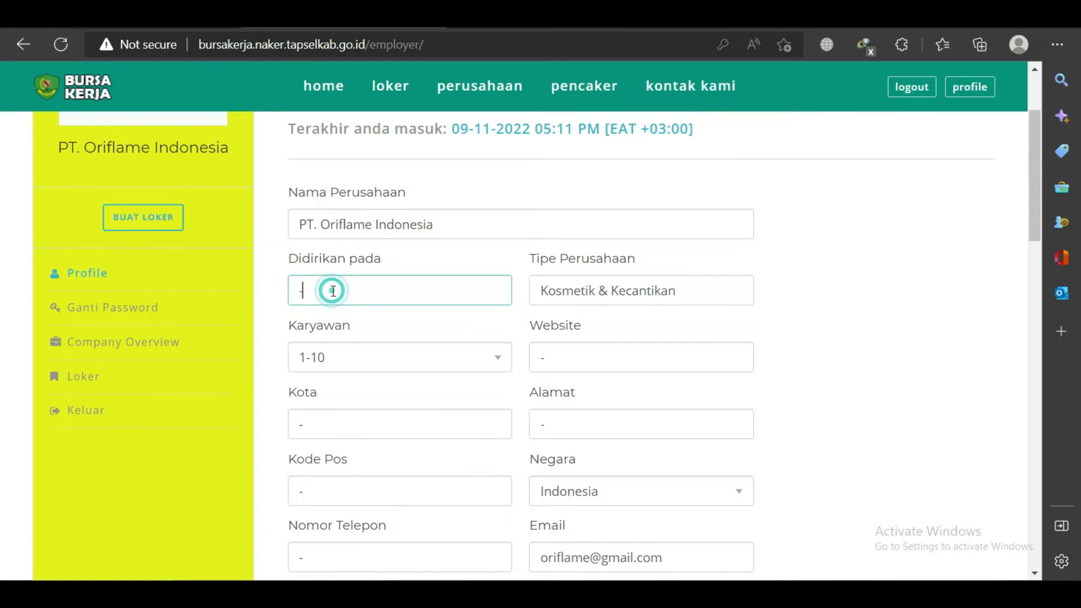
{"action": "type", "text": "- 2000"}
{"action": "left_click", "coordinate": [343, 369]}
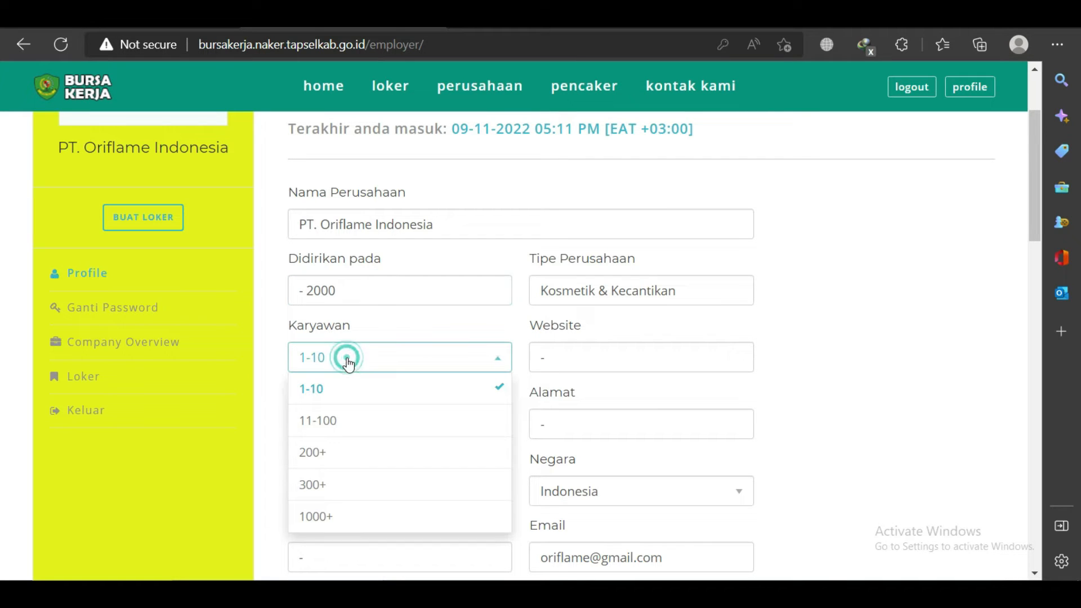
{"action": "left_click", "coordinate": [336, 452]}
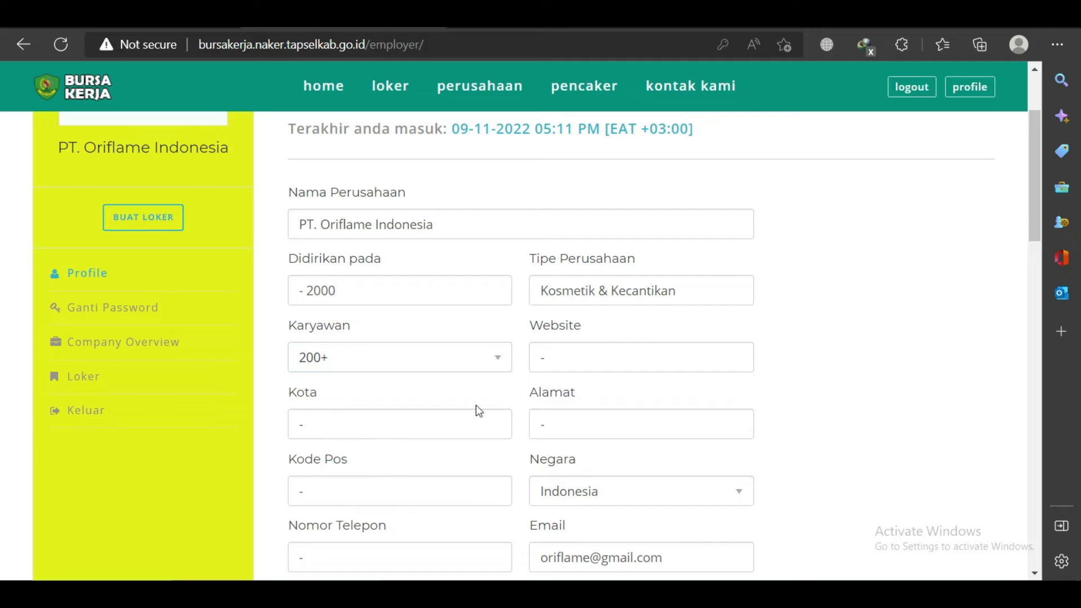
{"action": "left_click", "coordinate": [589, 356]}
{"action": "type", "text": "oriflame.com"}
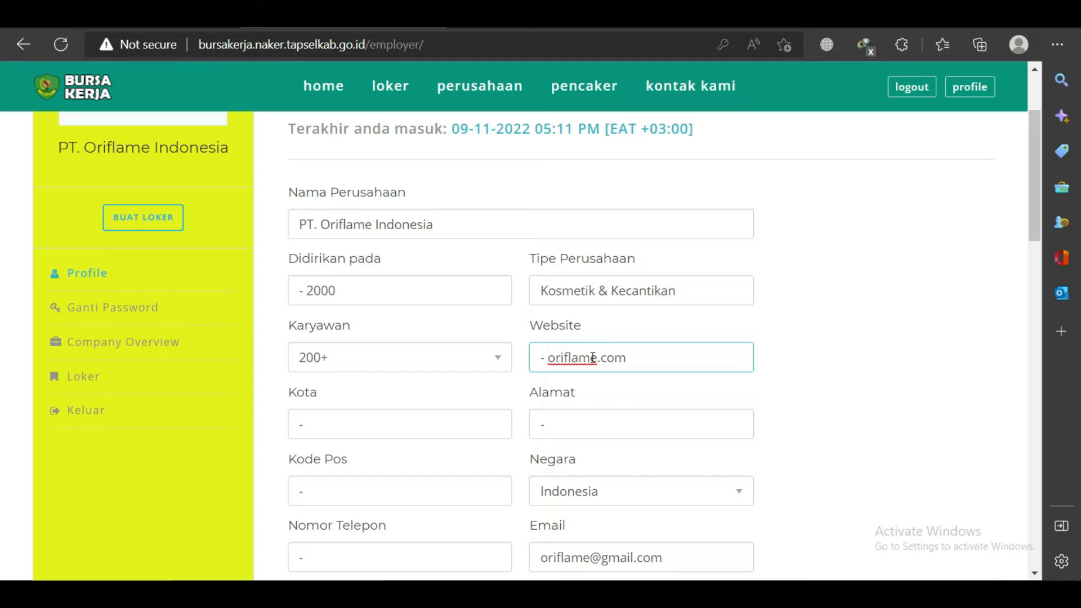
Enter city Kabupaten Tapanuli Selatan, the street address and postcode, keeping country Indonesia.
{"action": "left_click", "coordinate": [371, 430]}
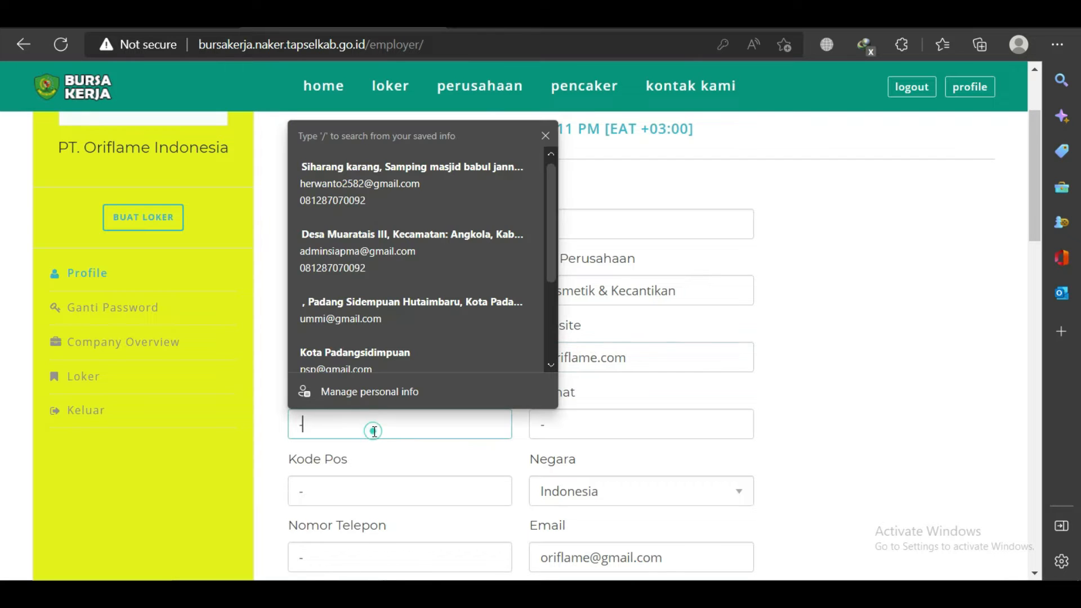
{"action": "type", "text": "Kab"}
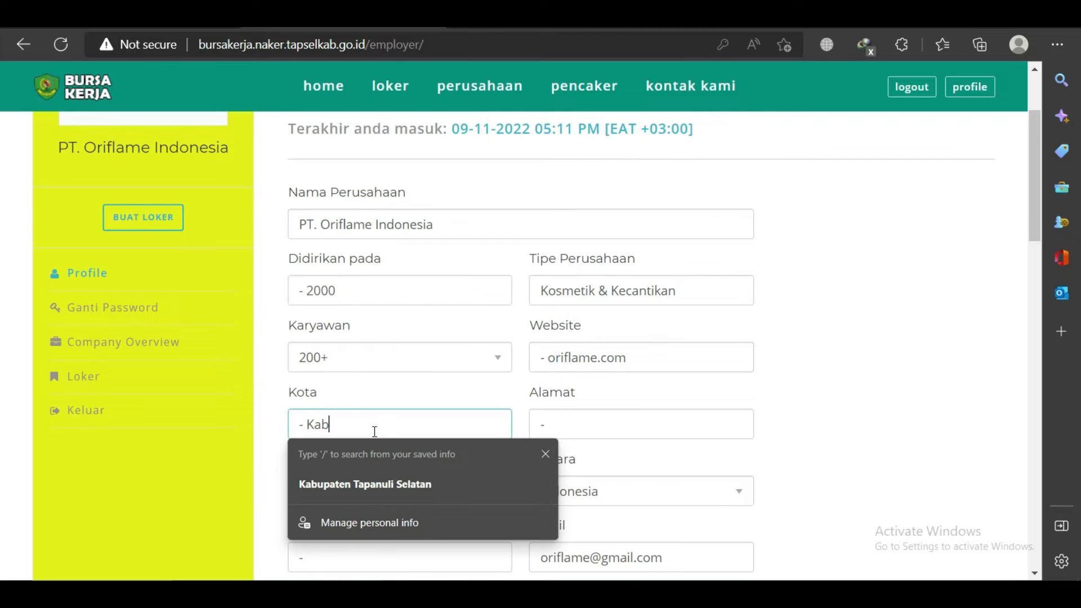
{"action": "type", "text": "upaten Tapanuli S"}
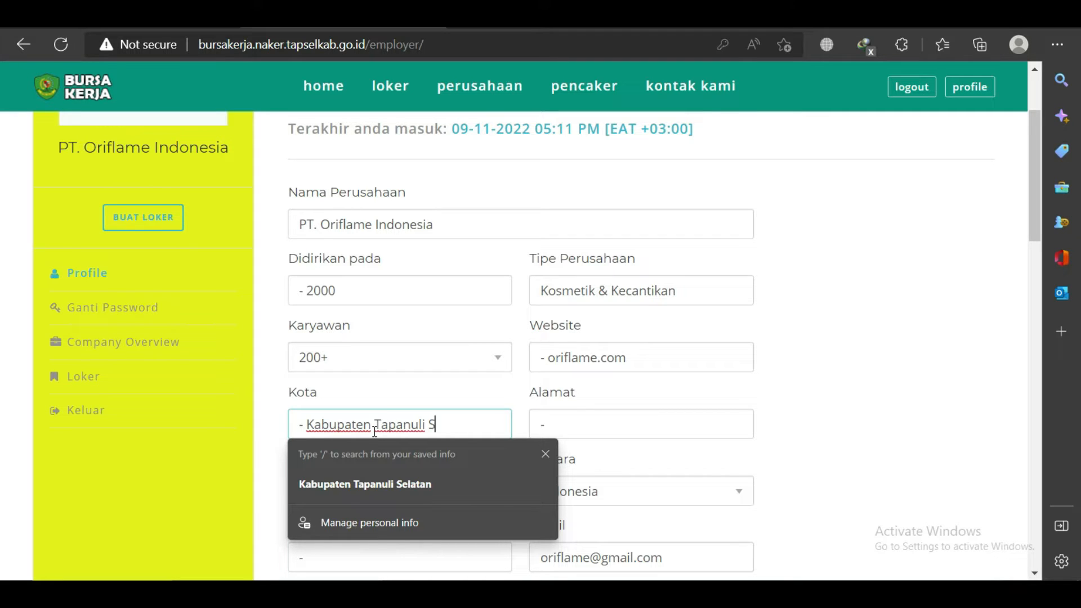
{"action": "type", "text": "elatan"}
{"action": "left_click", "coordinate": [608, 423]}
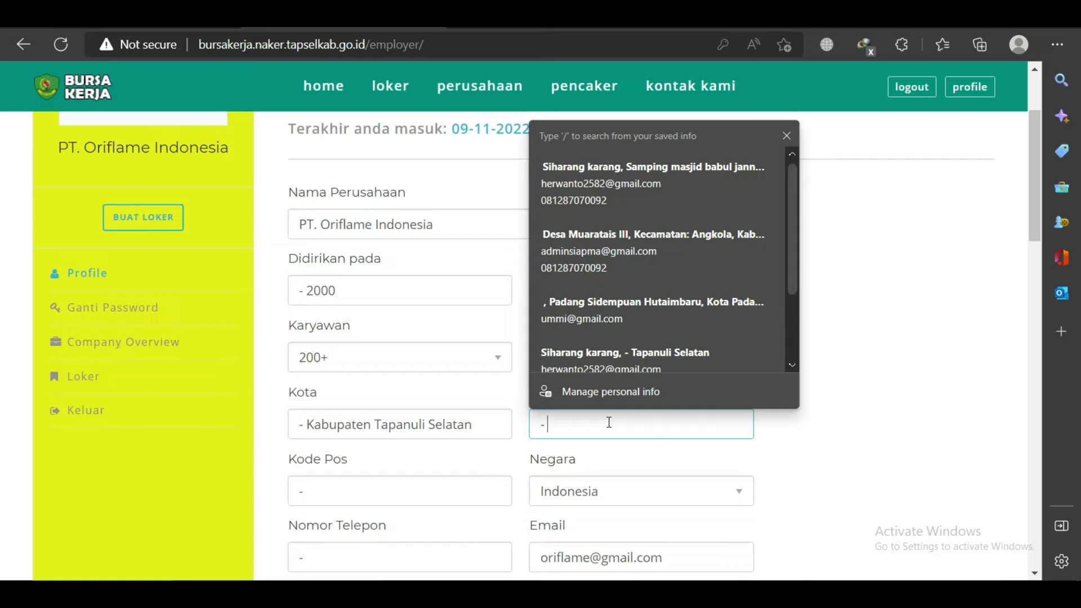
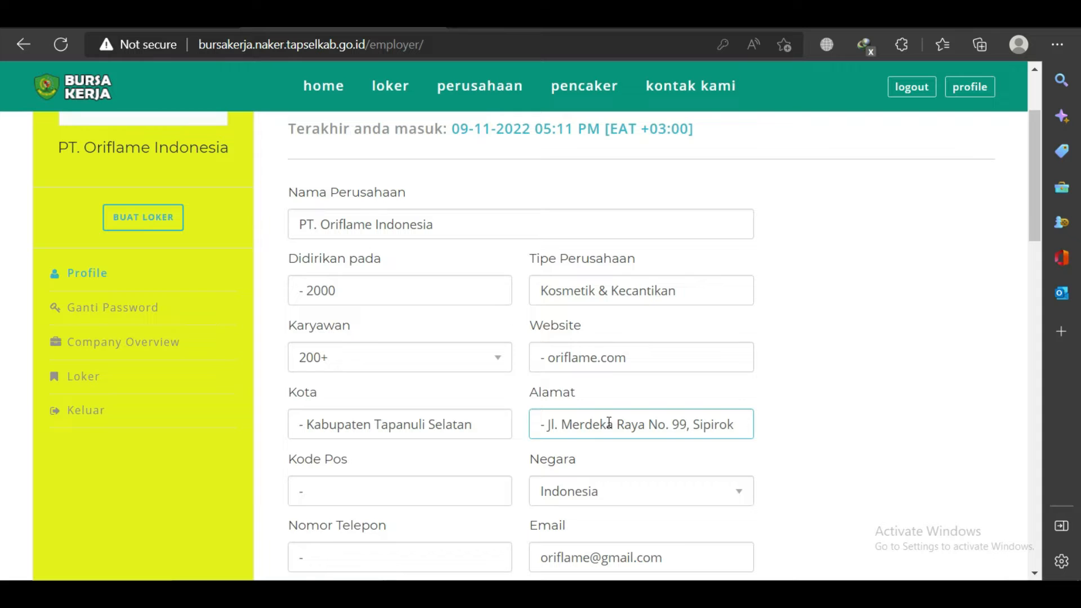
{"action": "left_click", "coordinate": [304, 491]}
{"action": "type", "text": "20271"}
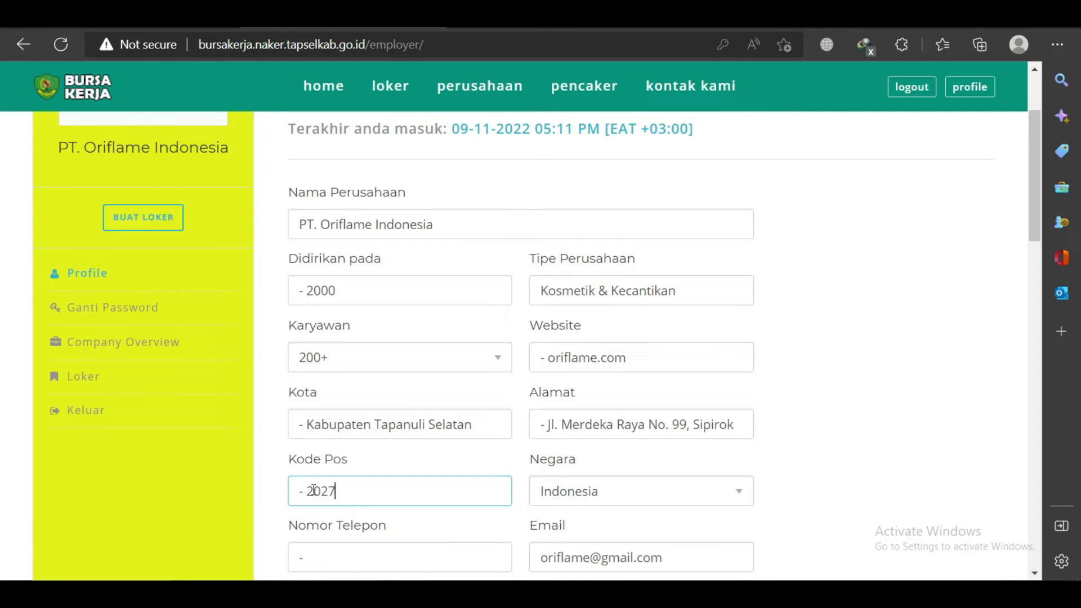
{"action": "left_click", "coordinate": [595, 502]}
{"action": "left_click", "coordinate": [597, 503]}
Fill in the company phone number.
{"action": "scroll", "coordinate": [472, 512], "scroll_direction": "down", "scroll_amount": 3}
{"action": "left_click", "coordinate": [351, 357]}
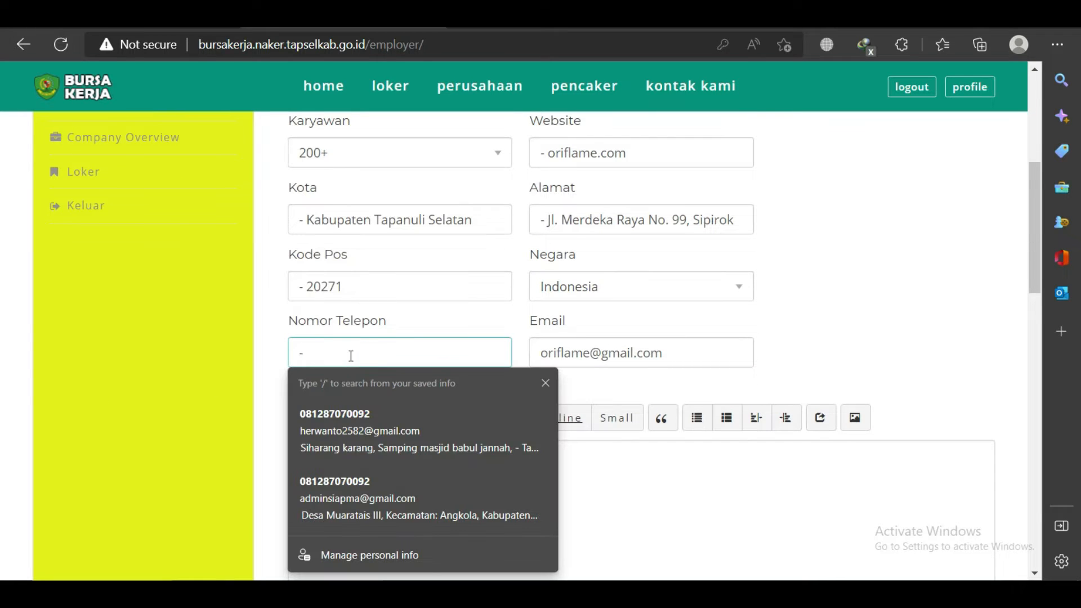
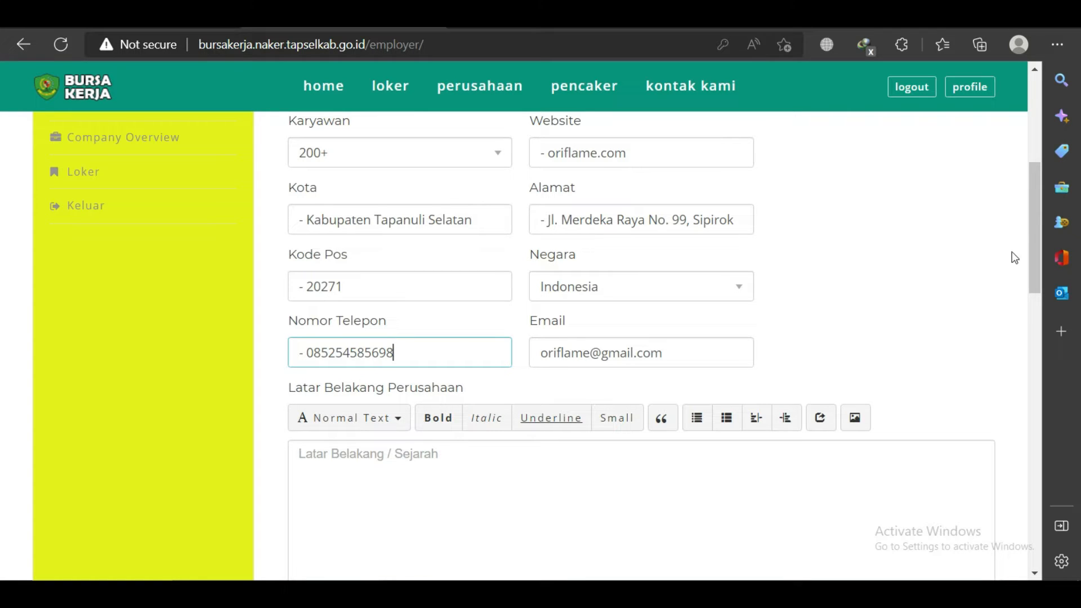
{"action": "left_click_drag", "start_coordinate": [1036, 216], "coordinate": [1036, 240]}
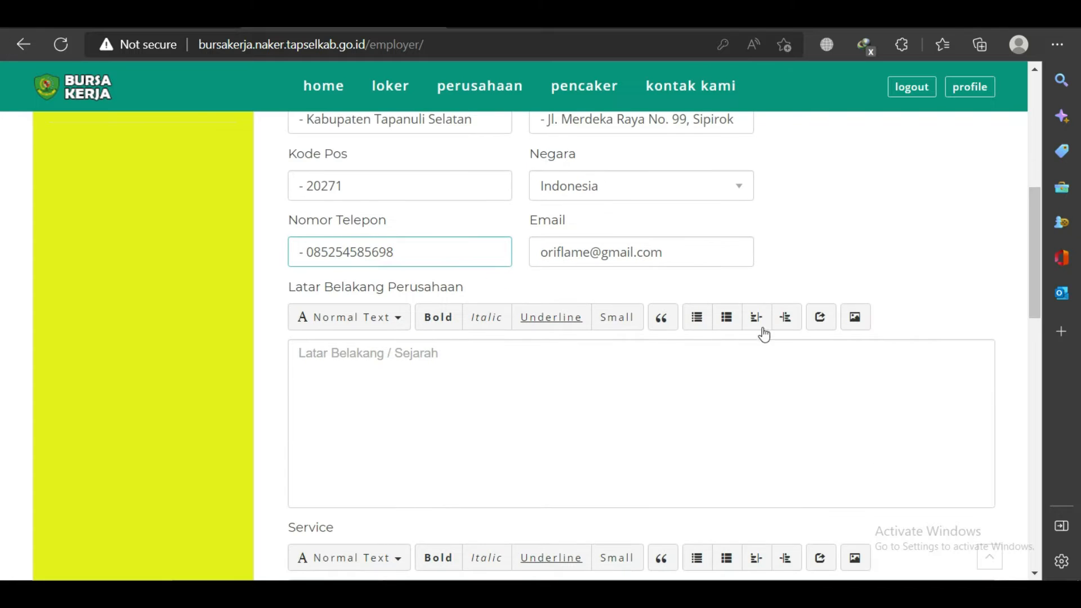
Write the background paragraph: Oriflame produces beauty tools, sold across Indonesia and Asia.
{"action": "left_click", "coordinate": [451, 361]}
{"action": "type", "text": "P"}
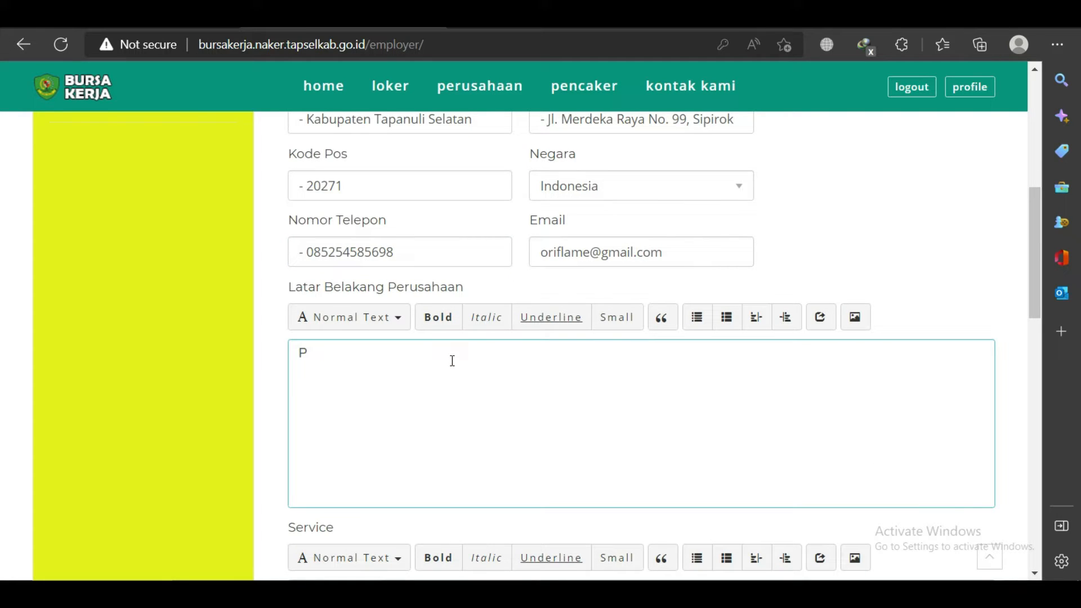
{"action": "type", "text": "T. Oriflame adalah perusa"}
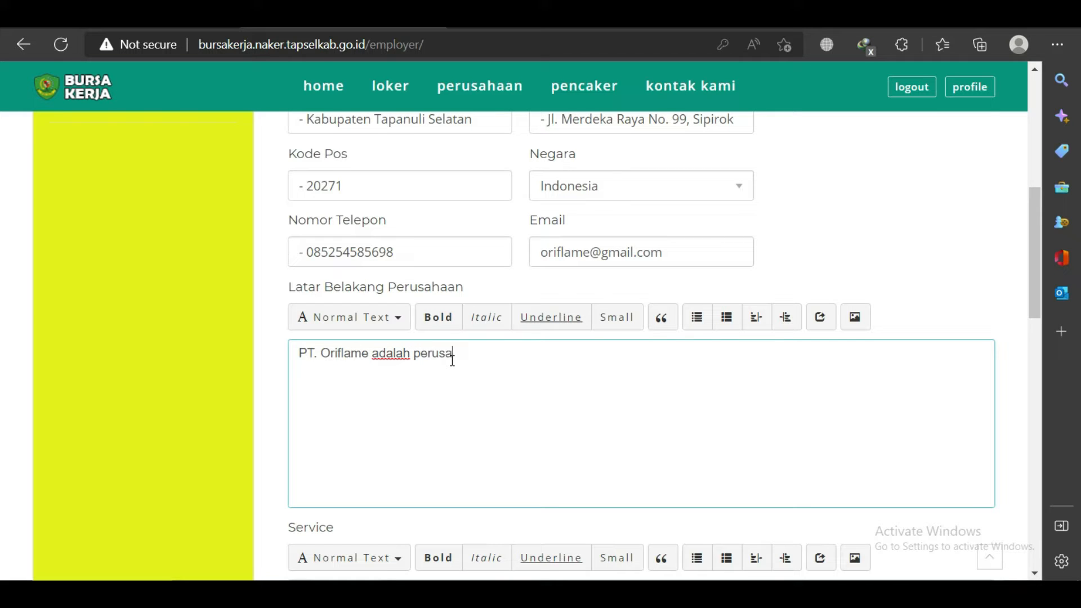
{"action": "type", "text": "haan yang bergerak dibidang "}
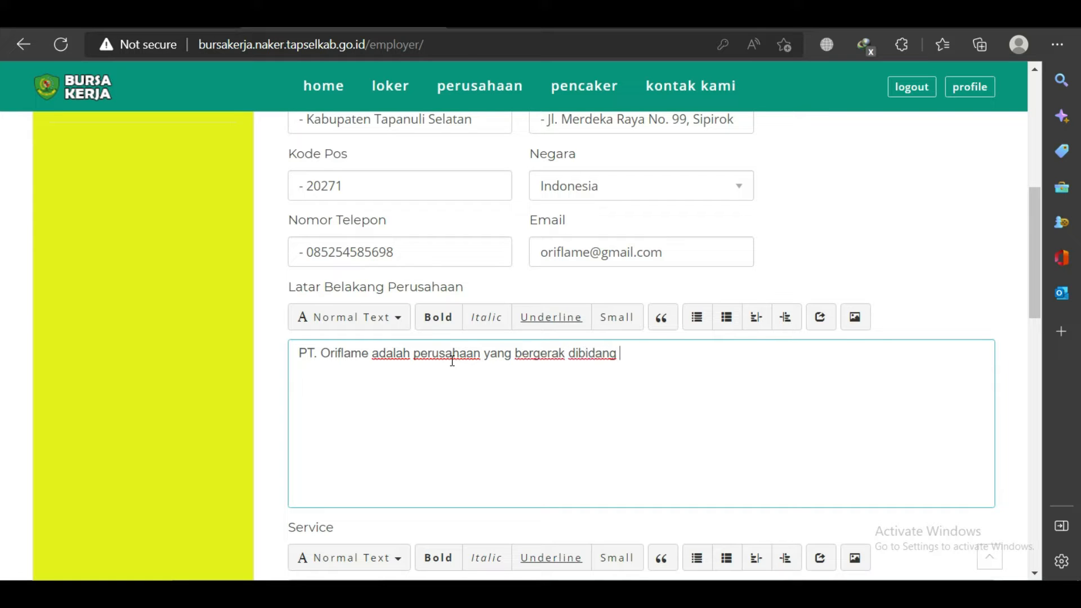
{"action": "type", "text": "produksi alat -alat kencantikan"}
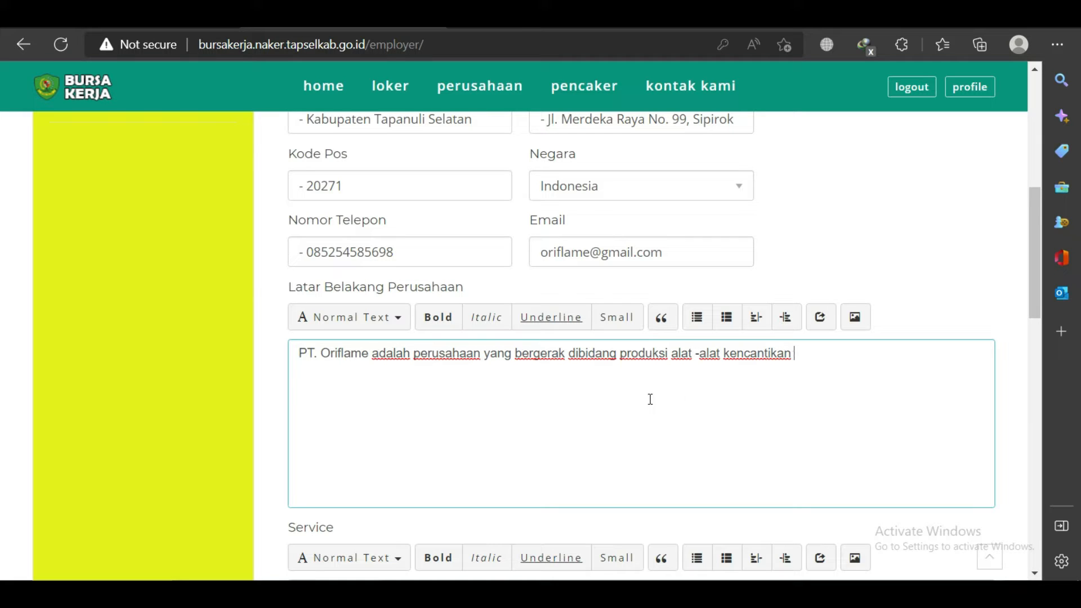
{"action": "type", "text": "ya"}
{"action": "type", "text": "ng didirikan ole"}
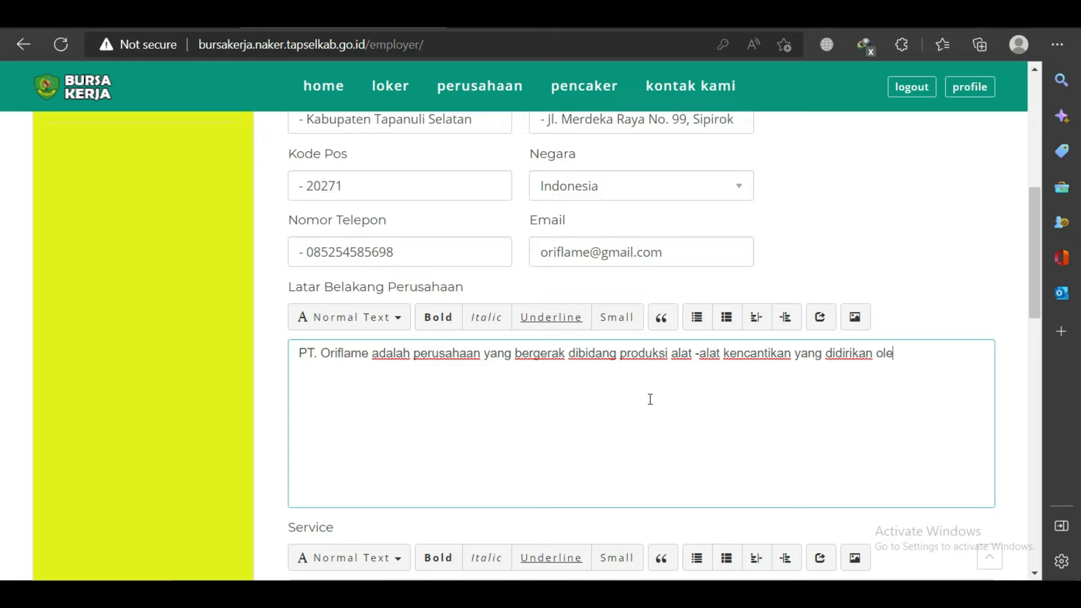
{"action": "type", "text": "h Mr. Flamerine"}
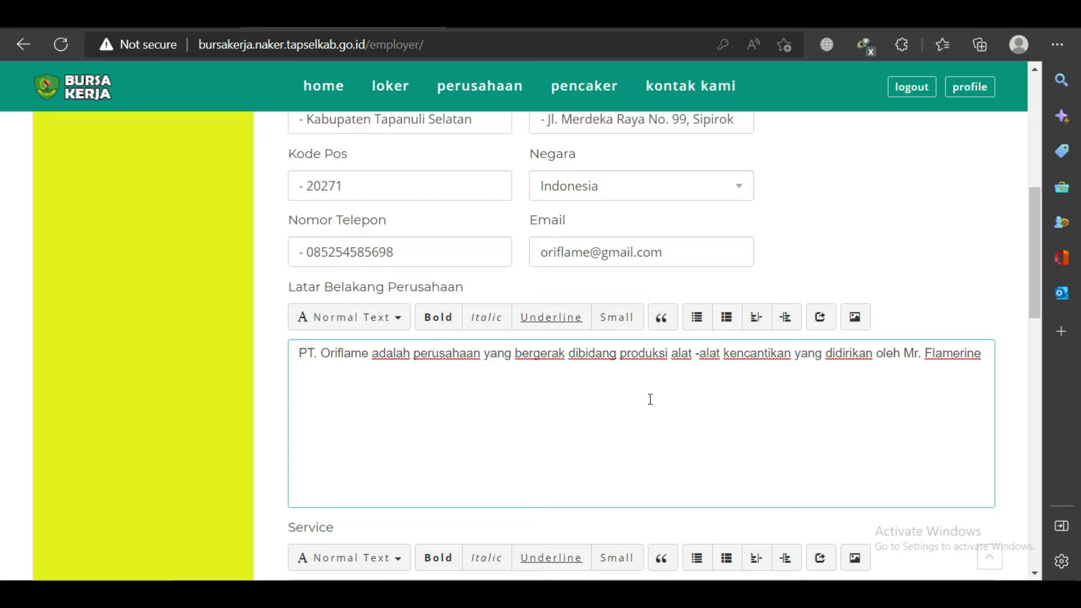
{"action": "type", "text": " prosuk - produk dari"}
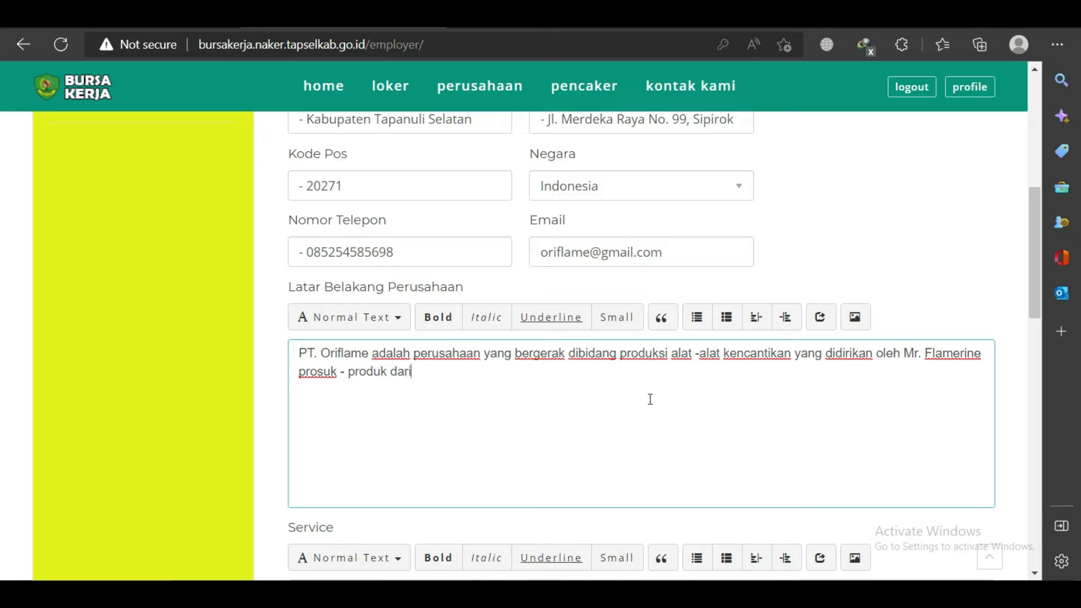
{"action": "type", "text": " oriflame su"}
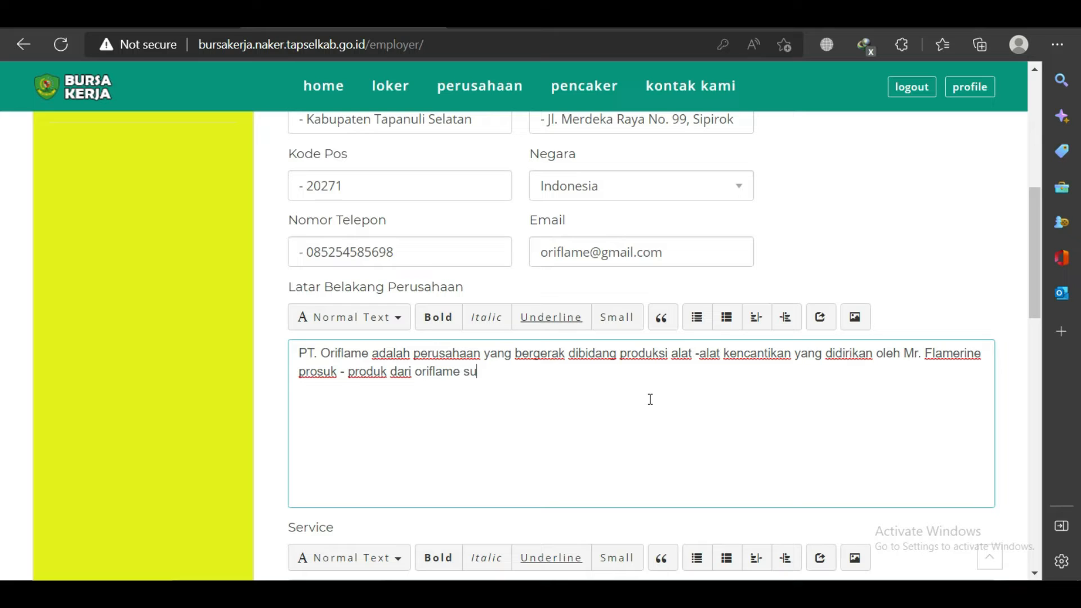
{"action": "type", "text": "dah"}
{"action": "type", "text": "menyebar di sel"}
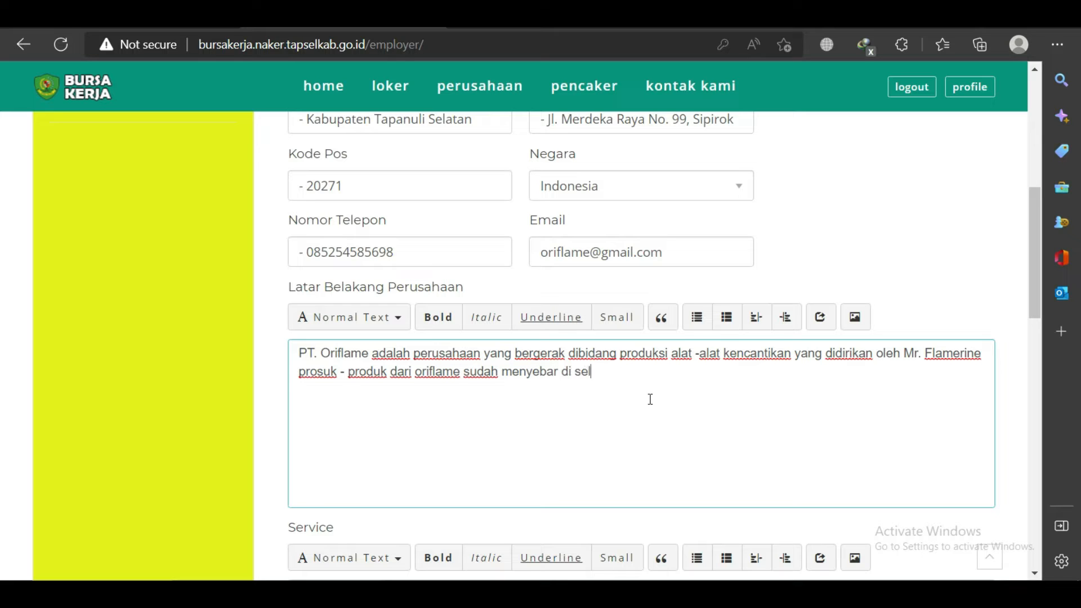
{"action": "type", "text": "uruh indonesia dan di be"}
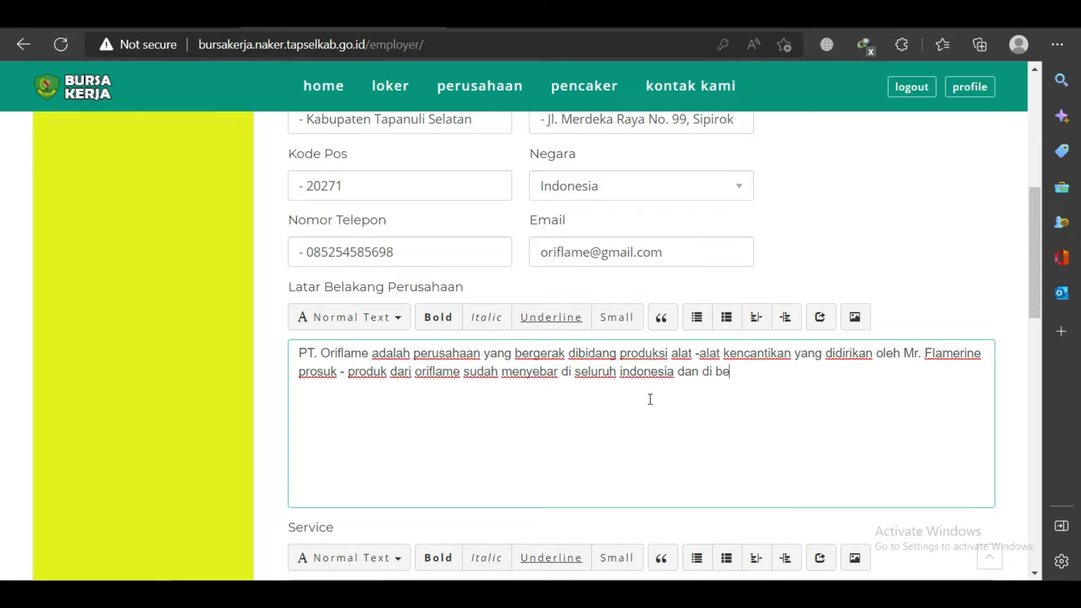
{"action": "type", "text": "berapa negara asia."}
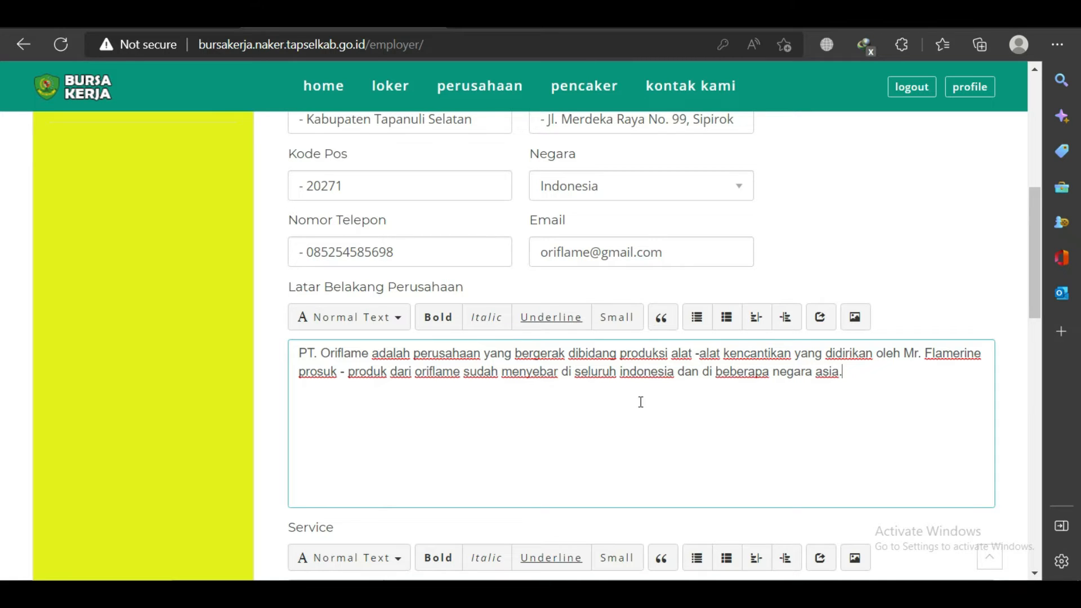
{"action": "scroll", "coordinate": [613, 407], "scroll_direction": "down", "scroll_amount": 6}
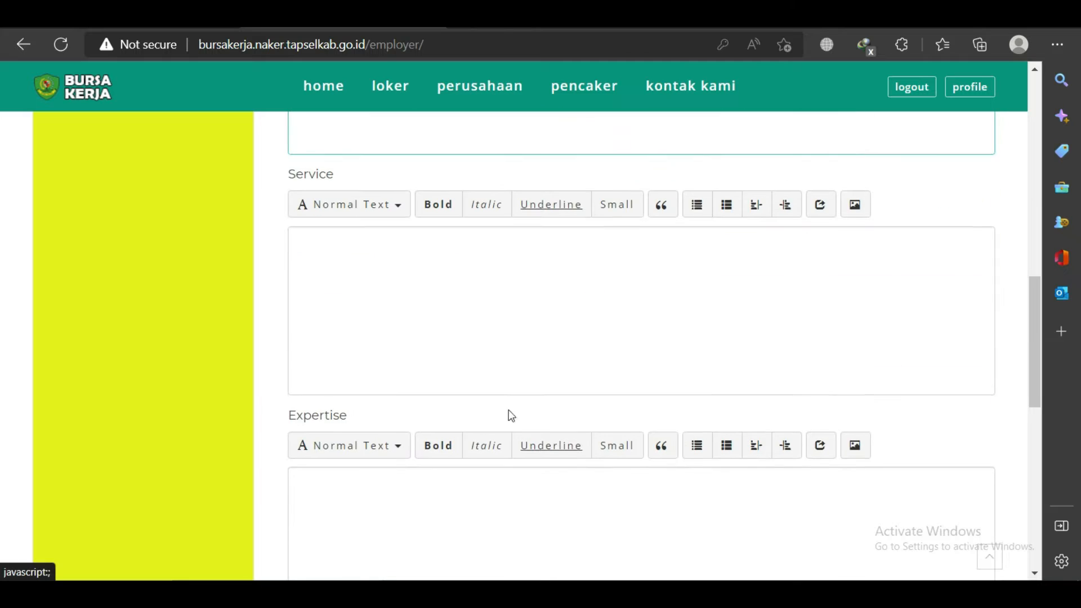
Enter the Service description 'Prosuksi Alat kencatikan dan perawatan'.
{"action": "left_click", "coordinate": [364, 243]}
{"action": "type", "text": "Prosuksi"}
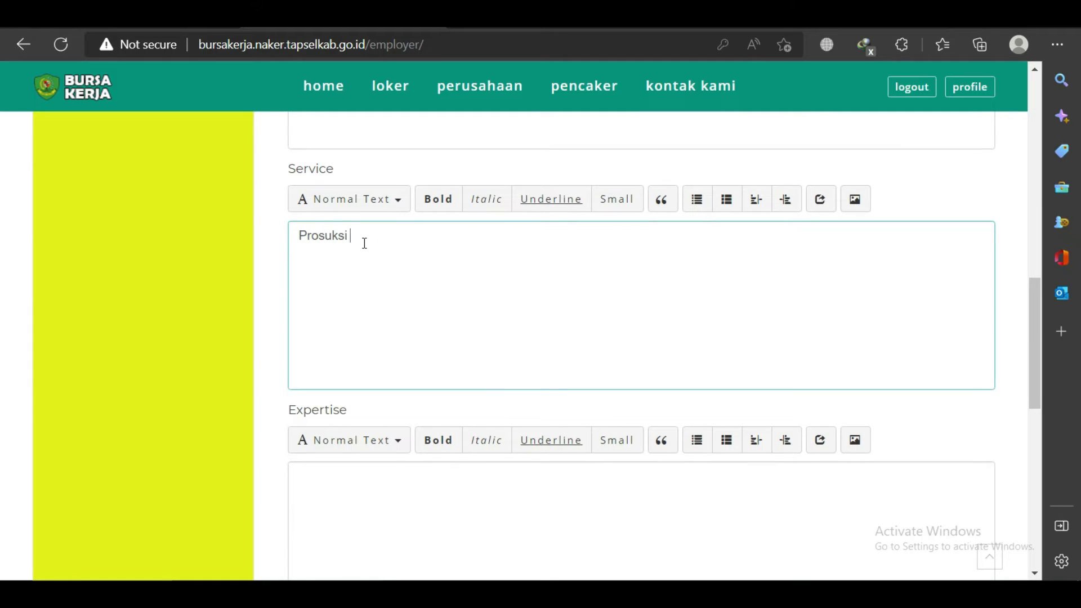
{"action": "type", "text": " Alat kencatikan dan perawatan"}
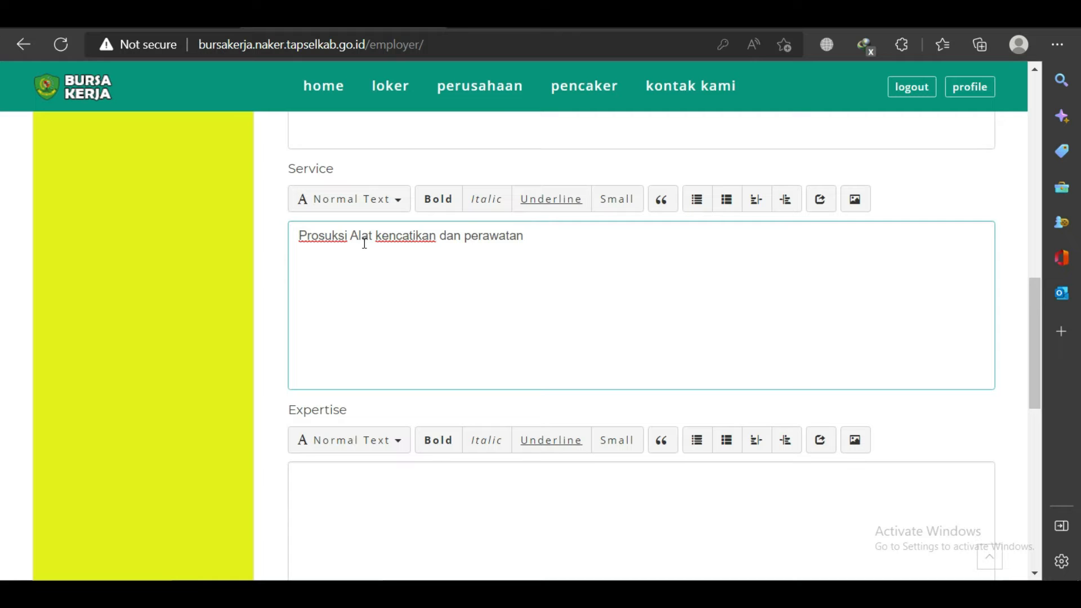
{"action": "scroll", "coordinate": [466, 346], "scroll_direction": "down", "scroll_amount": 1}
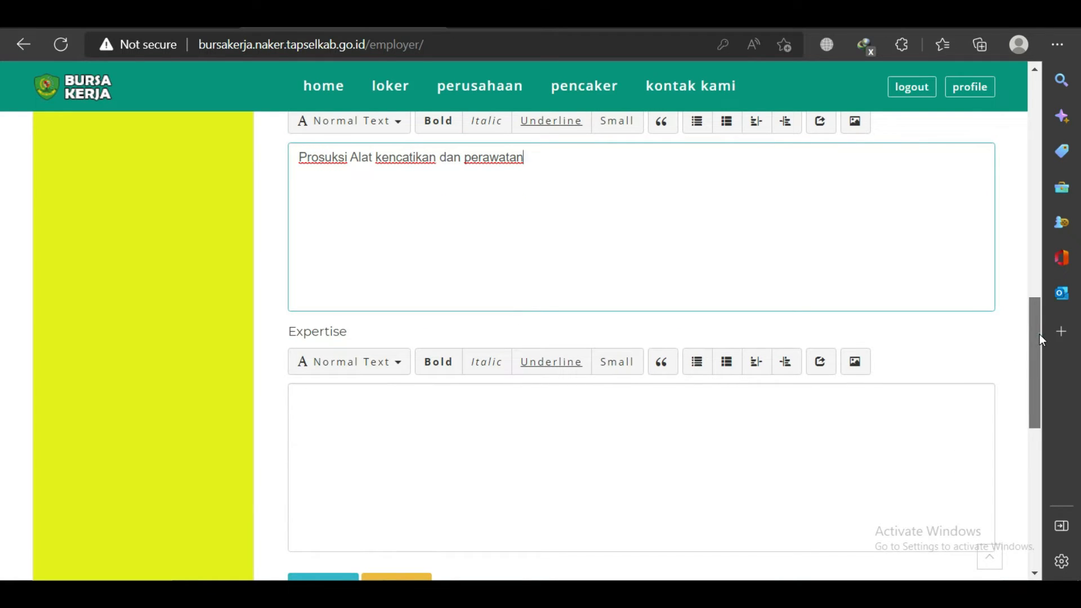
{"action": "scroll", "coordinate": [1039, 333], "scroll_direction": "down", "scroll_amount": 1}
{"action": "scroll", "coordinate": [1038, 357], "scroll_direction": "down", "scroll_amount": 1}
{"action": "left_click", "coordinate": [437, 278]}
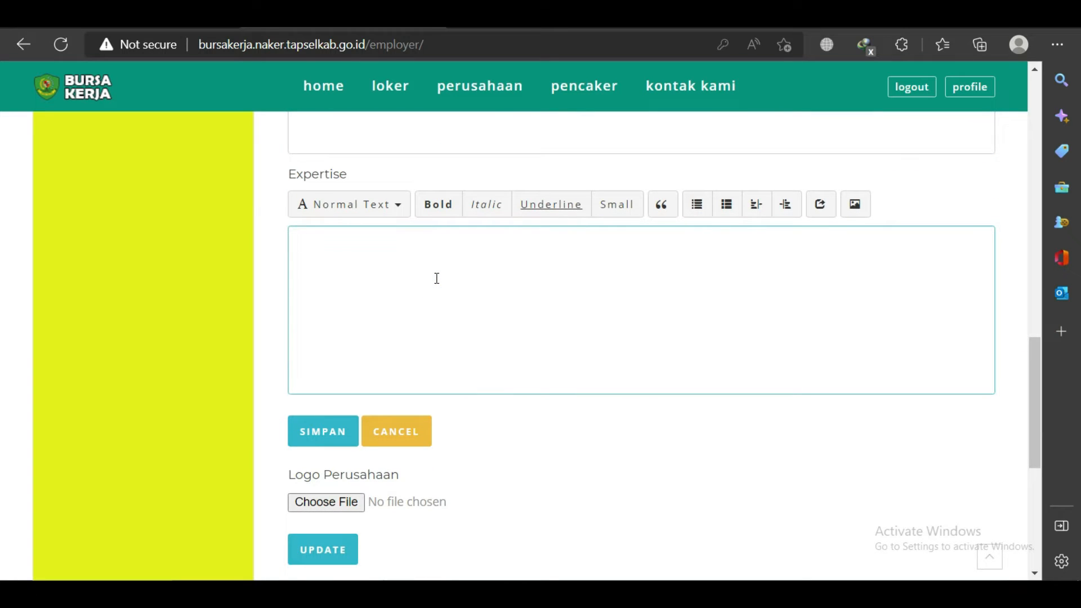
Write the Expertise text about proven, widespread beauty products, then save the profile.
{"action": "type", "text": "Suda"}
{"action": "key", "text": "BackSpace"}
{"action": "key", "text": "BackSpace"}
{"action": "key", "text": "BackSpace"}
{"action": "key", "text": "BackSpace"}
{"action": "type", "text": "berpengalaman d"}
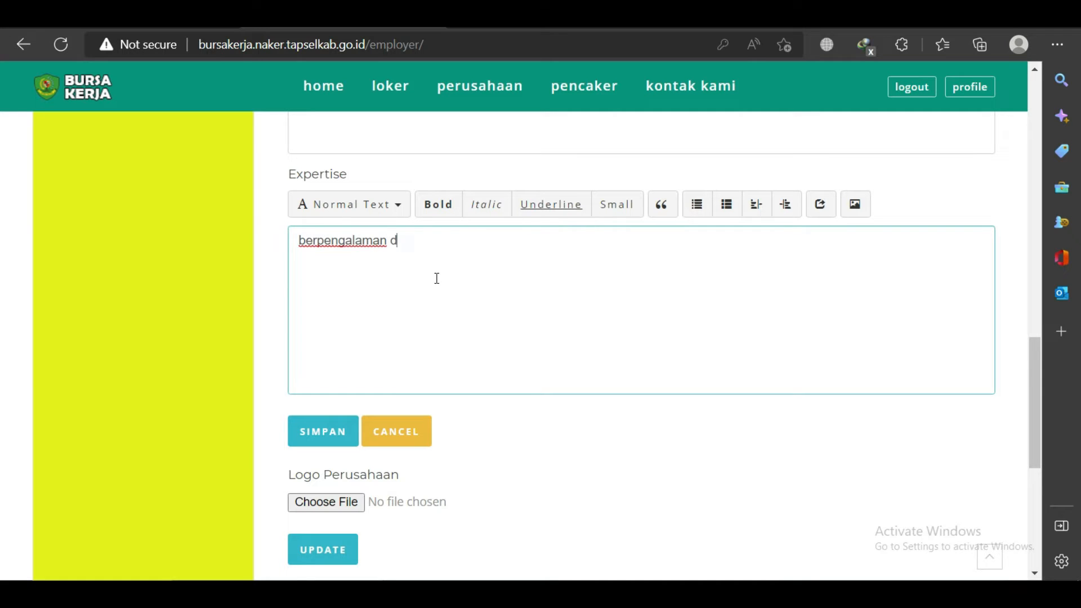
{"action": "type", "text": "ibidangnya"}
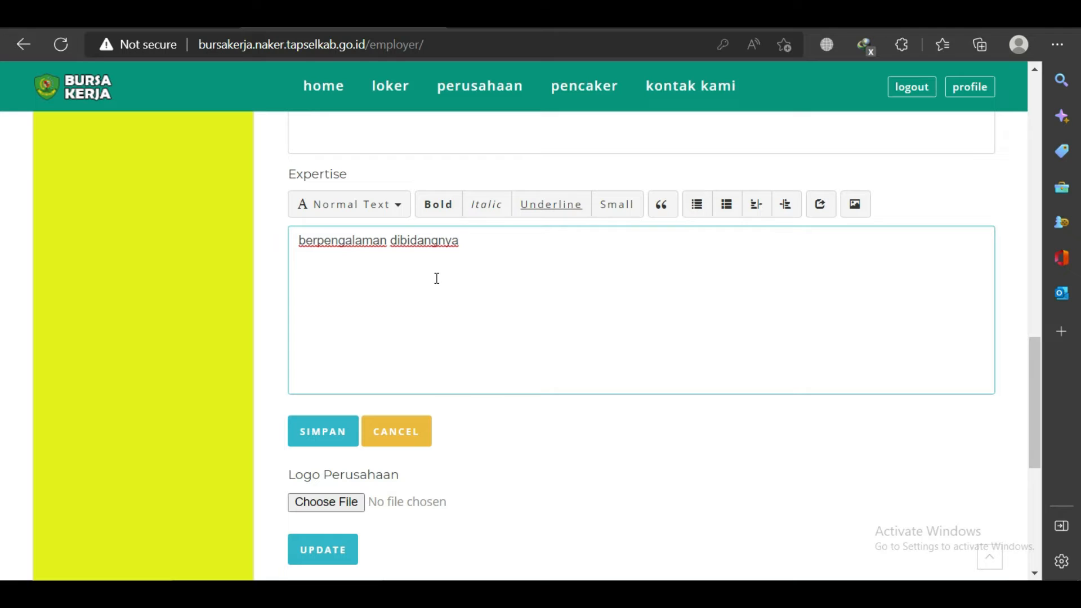
{"action": "type", "text": " dan terbukti dengan keb"}
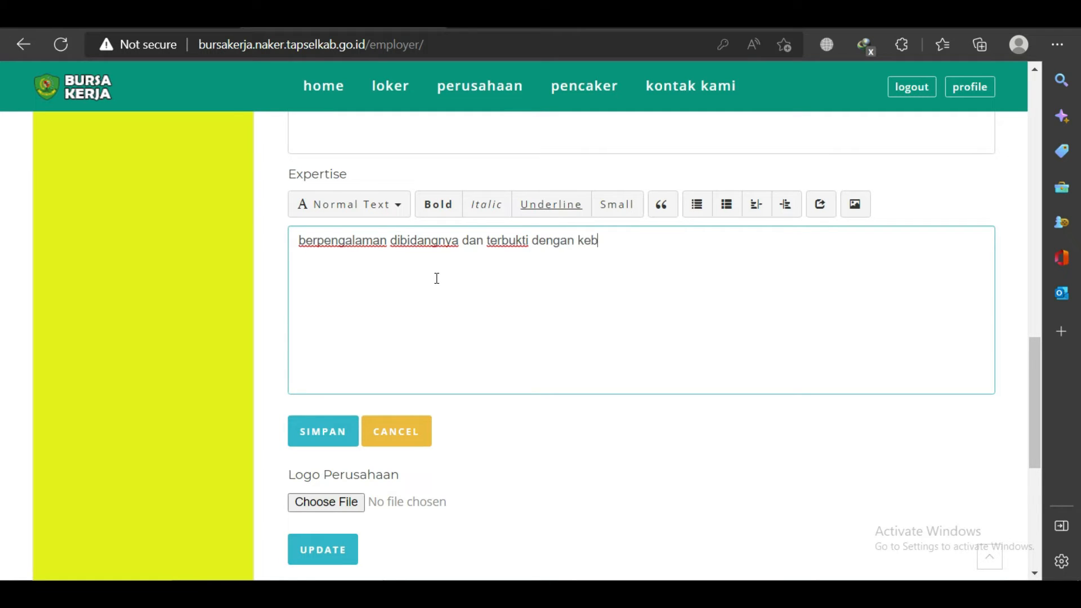
{"action": "type", "text": "erhasilan produk"}
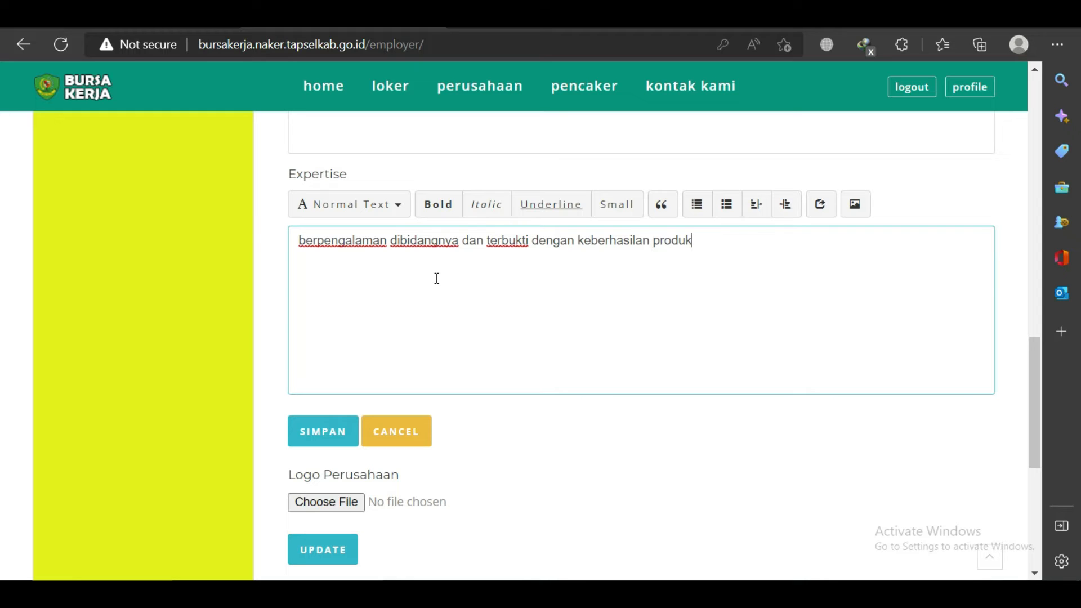
{"action": "type", "text": " - produknya"}
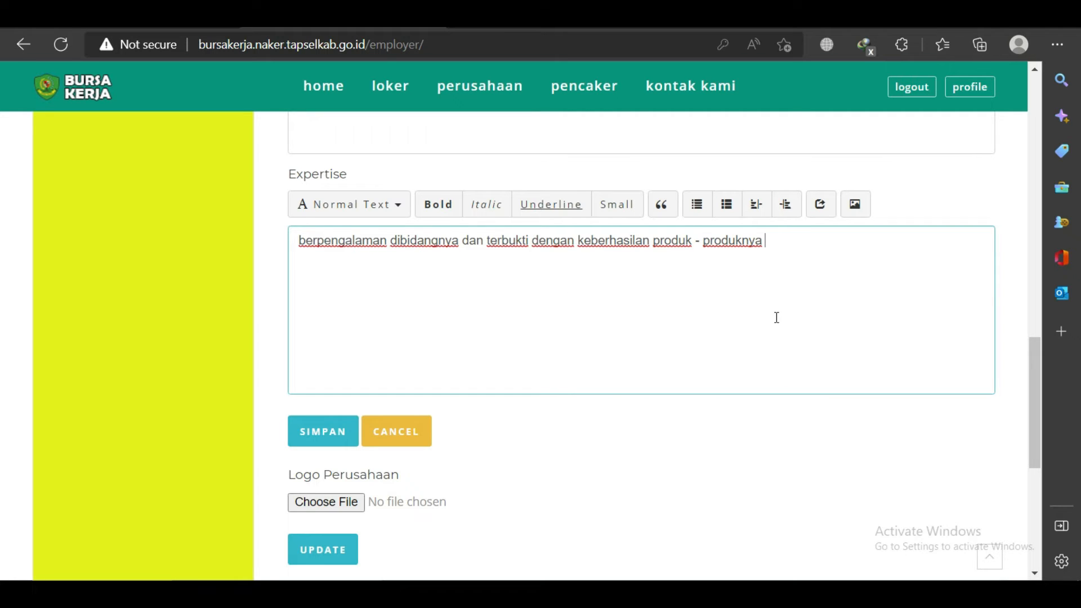
{"action": "type", "text": "yg sudah tersebar dan menjadi"}
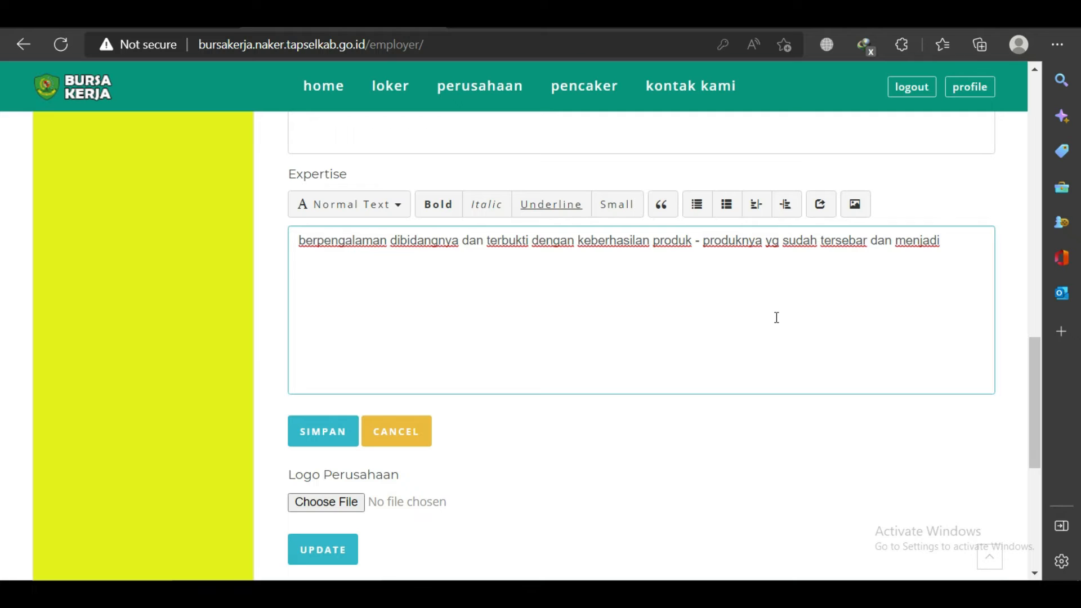
{"action": "type", "text": "andalan bagi para"}
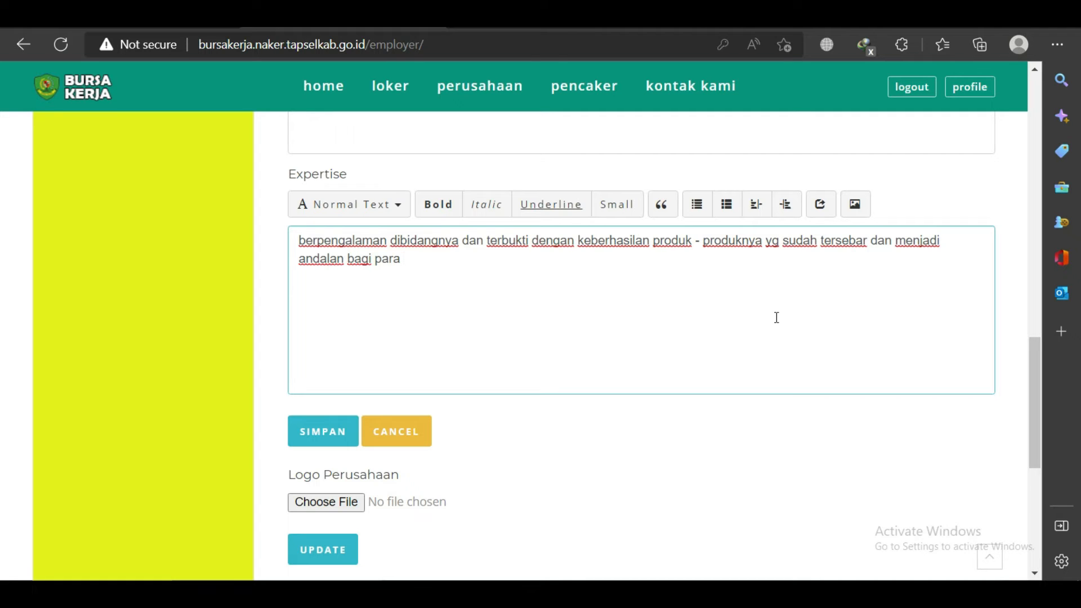
{"action": "type", "text": " pengusaha dan penggiat dibidang k"}
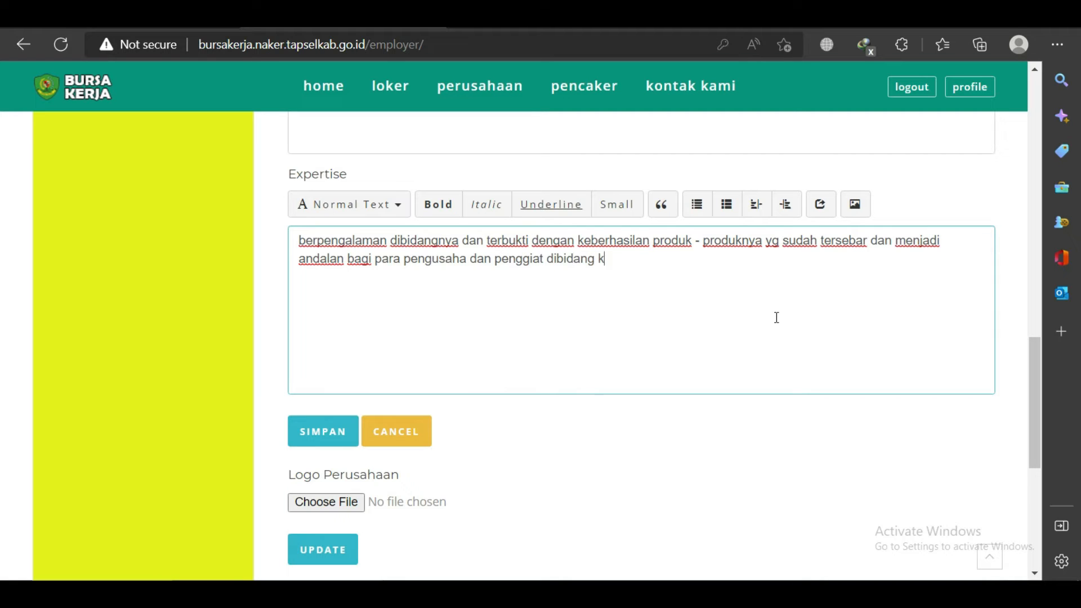
{"action": "type", "text": "ecantikan."}
{"action": "left_click", "coordinate": [332, 432]}
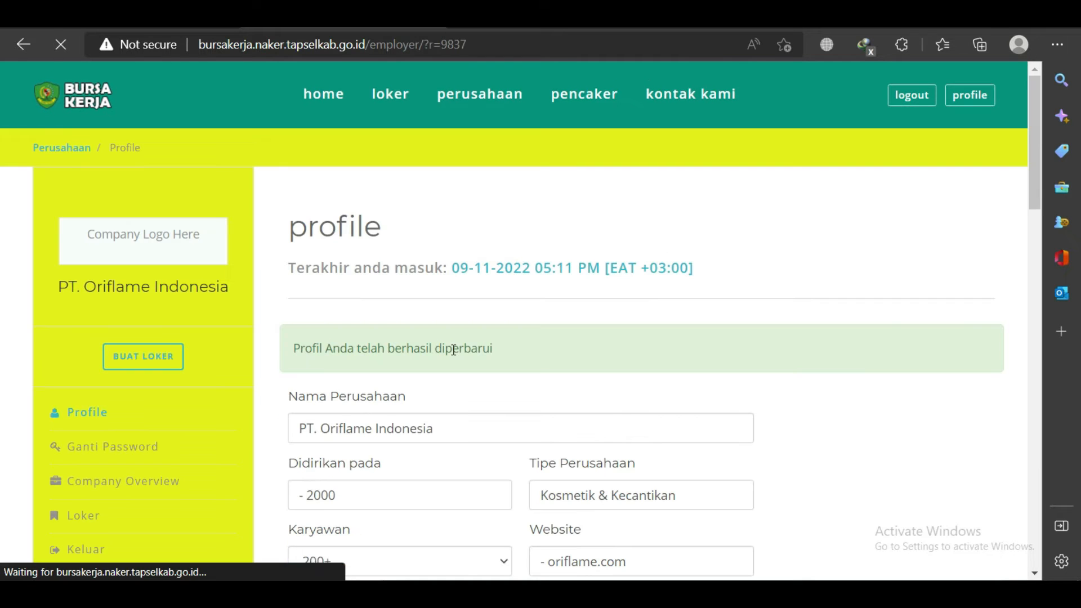
Upload download.jfif from the Pictures folder as the company logo.
{"action": "left_click_drag", "start_coordinate": [1039, 151], "coordinate": [1042, 450]}
{"action": "left_click", "coordinate": [350, 369]}
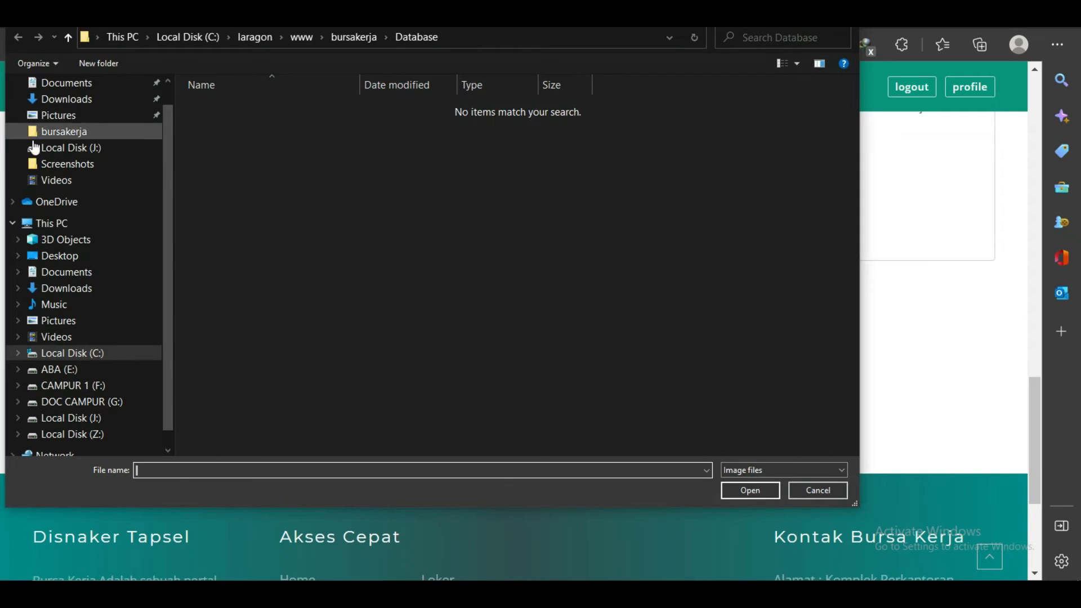
{"action": "left_click", "coordinate": [62, 320]}
{"action": "left_click", "coordinate": [826, 127]}
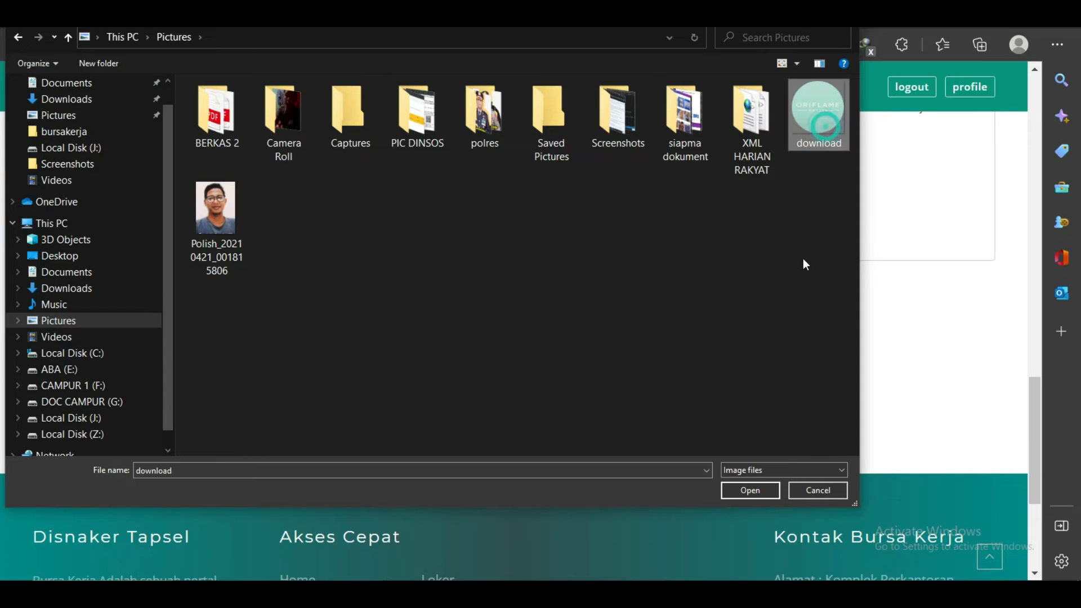
{"action": "left_click", "coordinate": [750, 491]}
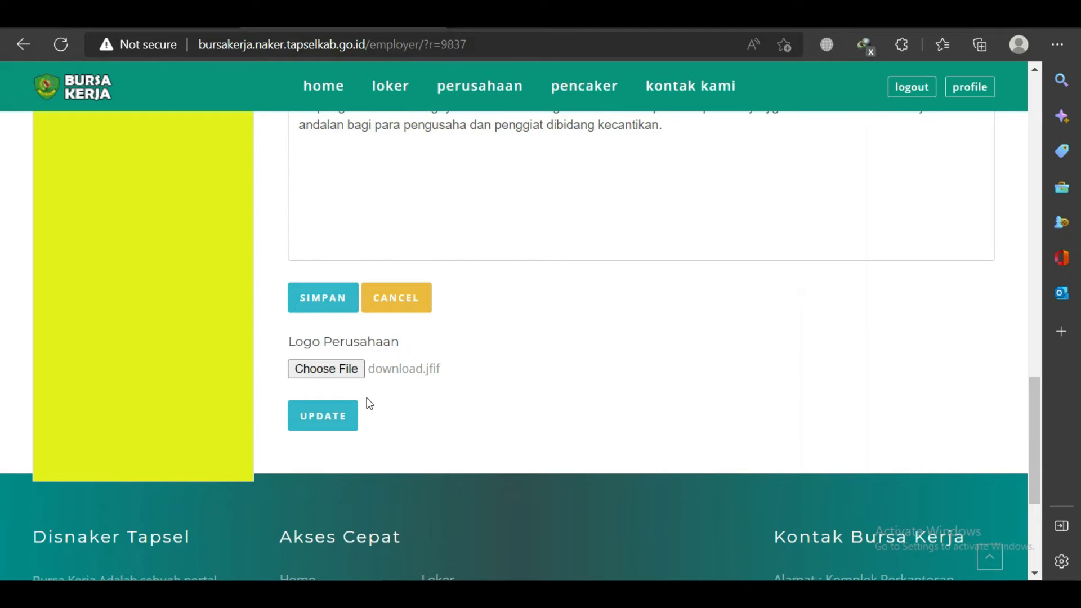
{"action": "left_click", "coordinate": [322, 415]}
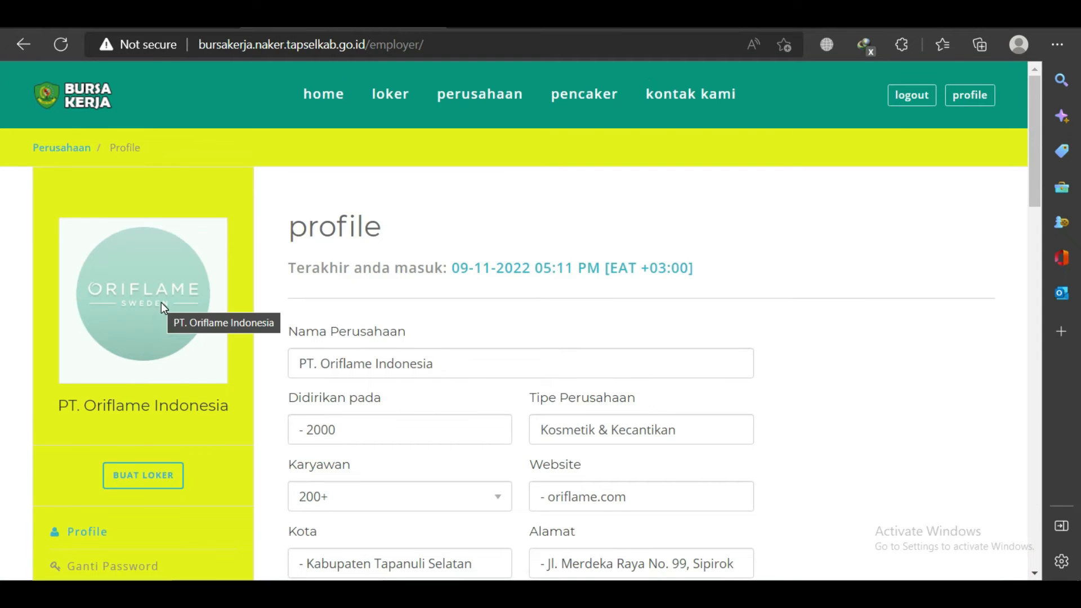
Open the Bursa Kerja homepage in a new tab and switch to it.
{"action": "scroll", "coordinate": [439, 346], "scroll_direction": "down", "scroll_amount": 10}
{"action": "scroll", "coordinate": [443, 347], "scroll_direction": "up", "scroll_amount": 10}
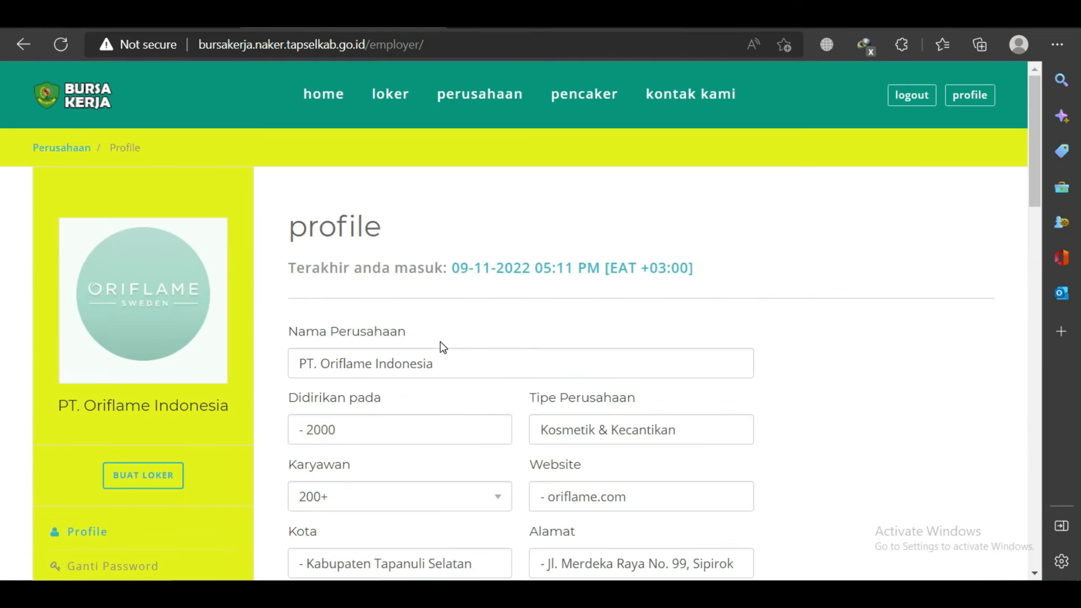
{"action": "right_click", "coordinate": [104, 91]}
{"action": "left_click", "coordinate": [180, 104]}
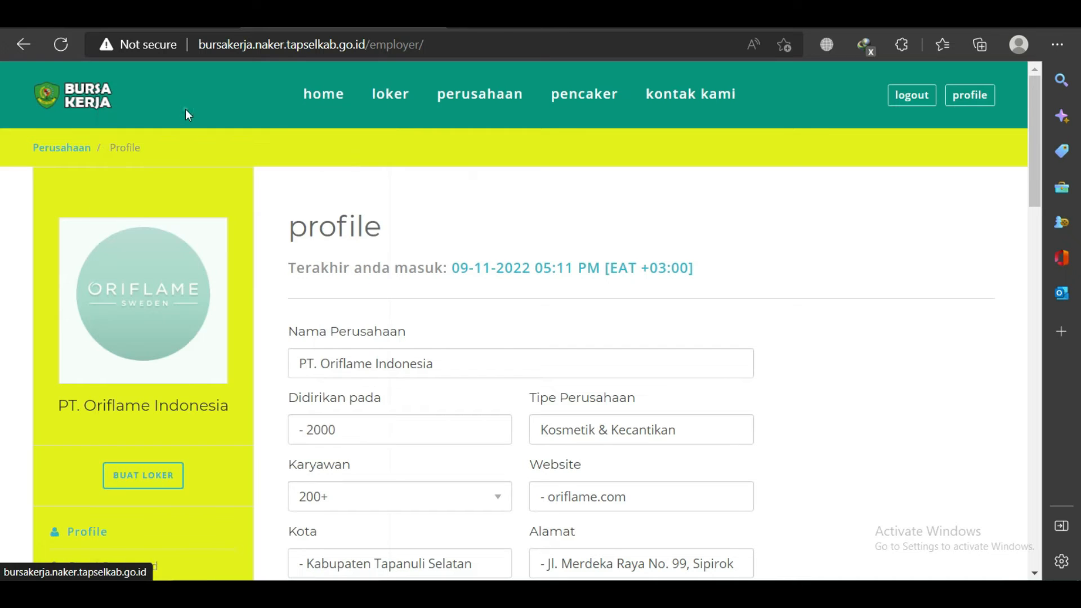
{"action": "key", "text": "ctrl+Tab"}
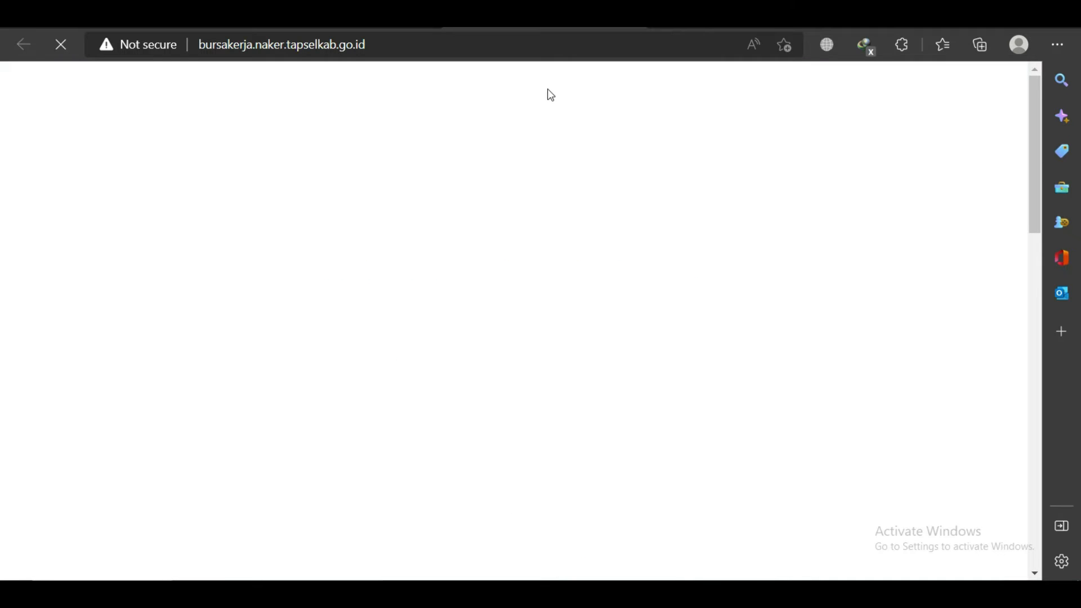
Open PT. Oriflame Indonesia's company page and scroll through its details.
{"action": "scroll", "coordinate": [574, 290], "scroll_direction": "down", "scroll_amount": 4}
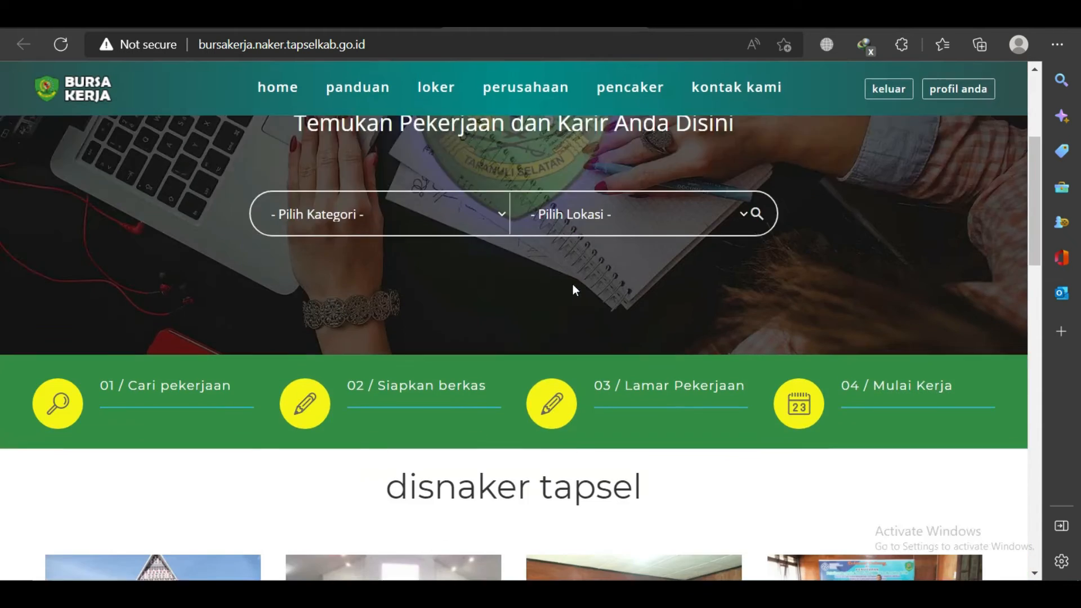
{"action": "scroll", "coordinate": [572, 284], "scroll_direction": "down", "scroll_amount": 15}
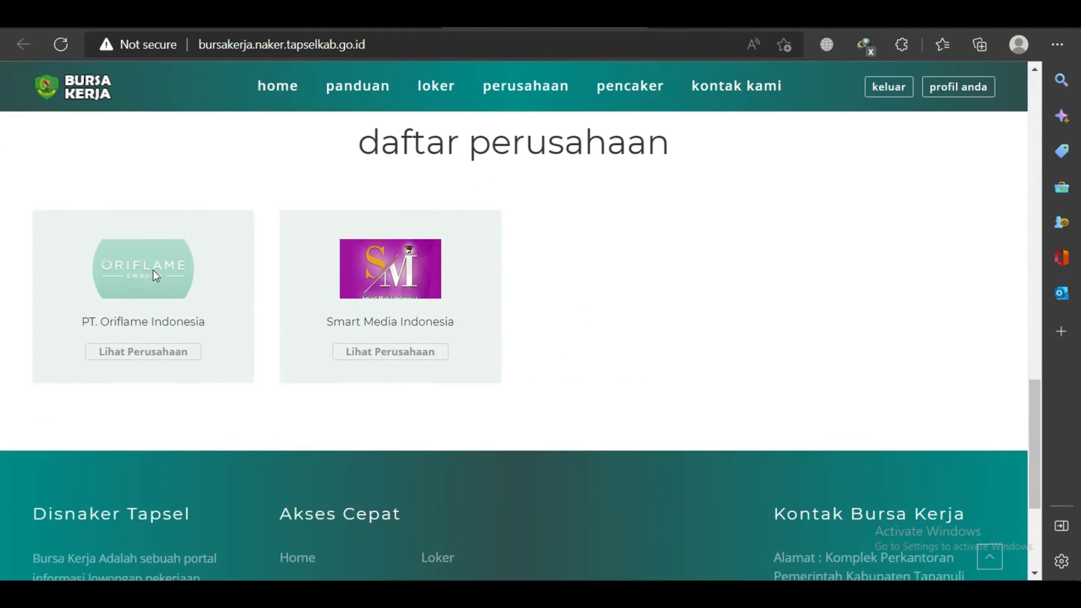
{"action": "left_click", "coordinate": [142, 354]}
{"action": "scroll", "coordinate": [619, 256], "scroll_direction": "down", "scroll_amount": 7}
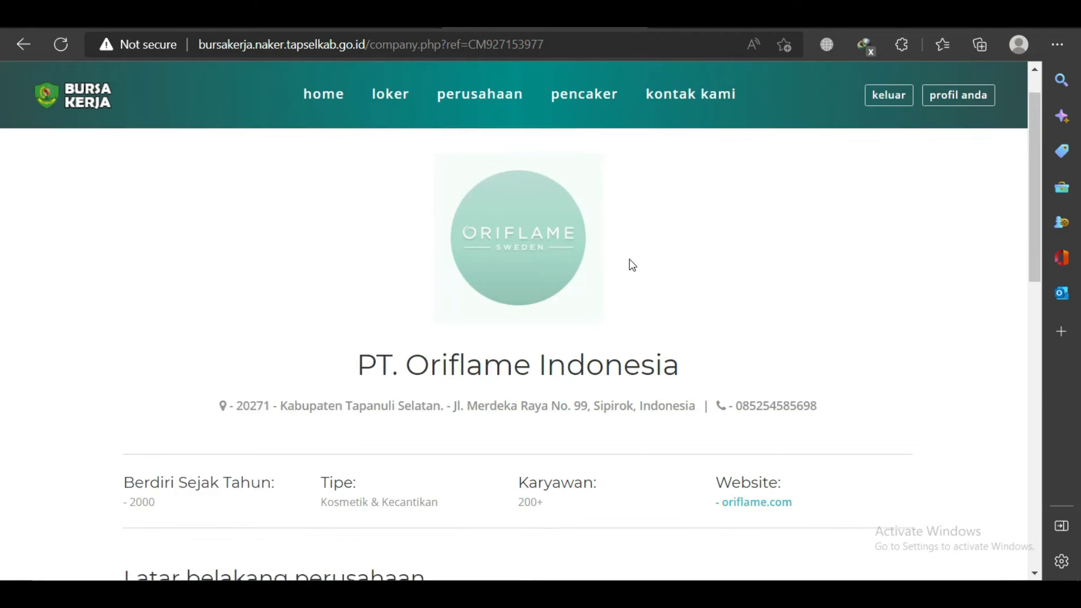
{"action": "scroll", "coordinate": [630, 261], "scroll_direction": "down", "scroll_amount": 7}
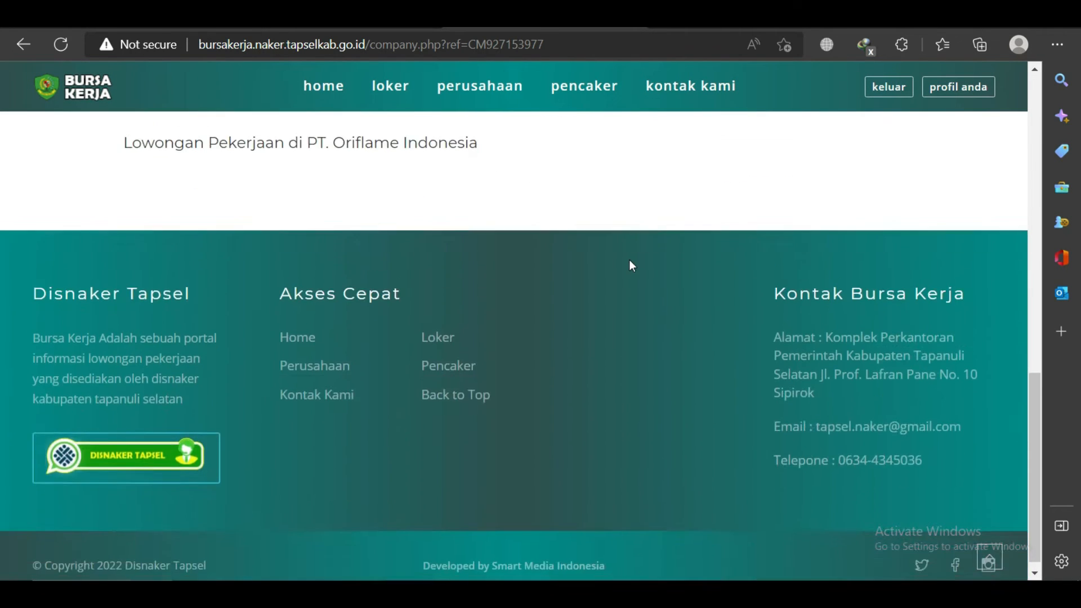
{"action": "scroll", "coordinate": [630, 265], "scroll_direction": "up", "scroll_amount": 14}
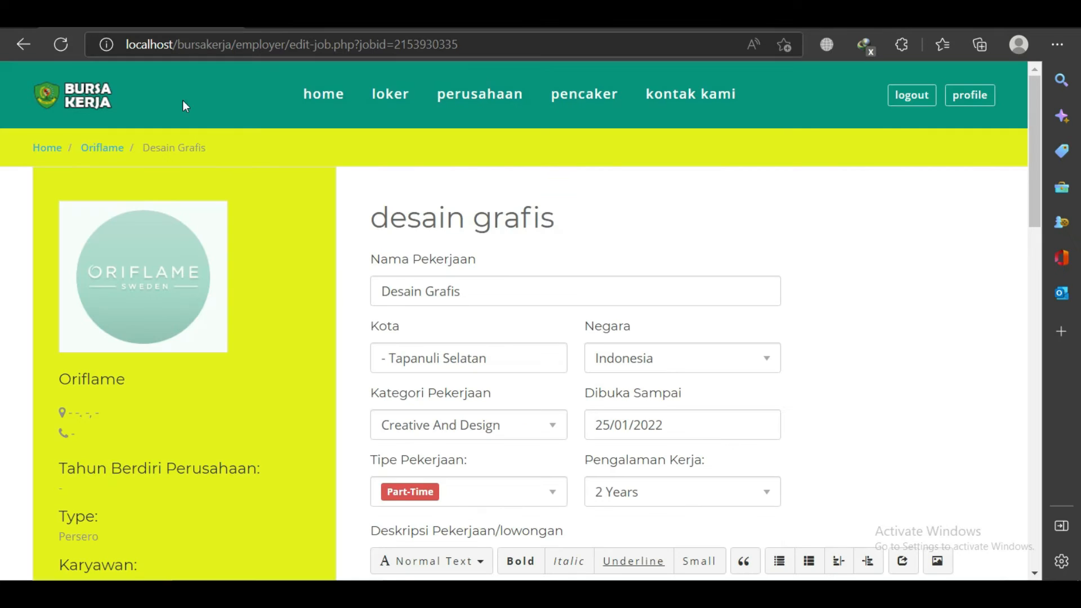
{"action": "scroll", "coordinate": [489, 339], "scroll_direction": "down", "scroll_amount": 2}
{"action": "scroll", "coordinate": [488, 339], "scroll_direction": "down", "scroll_amount": 1}
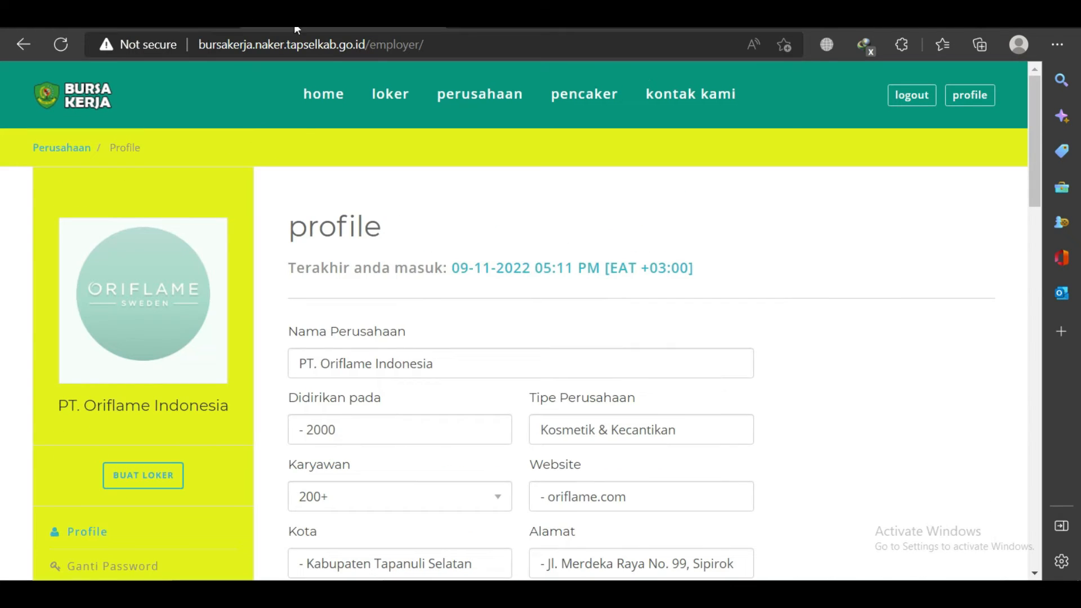
{"action": "scroll", "coordinate": [418, 295], "scroll_direction": "down", "scroll_amount": 3}
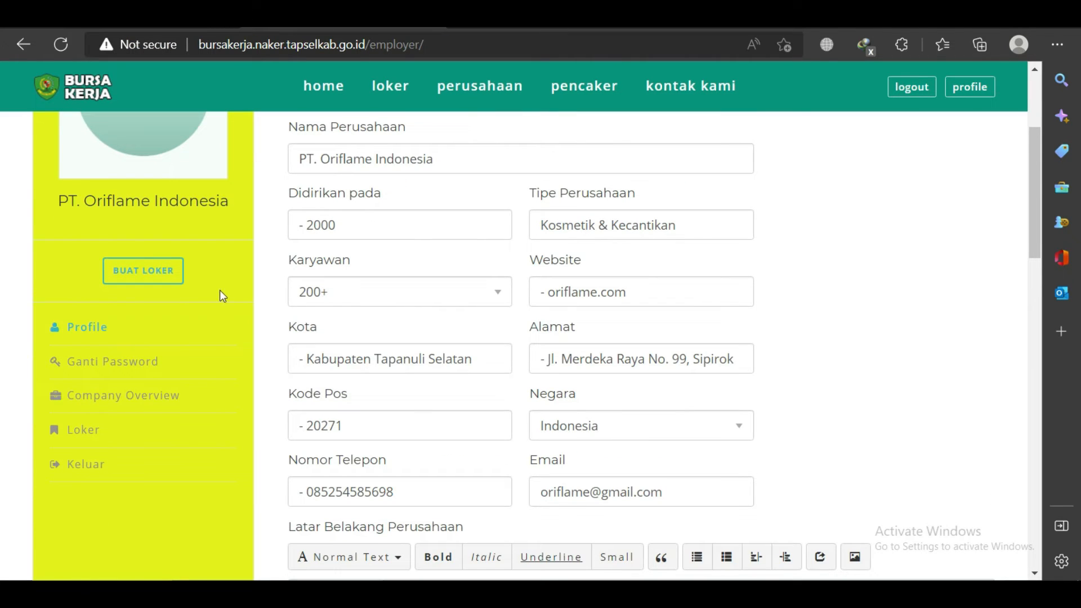
Start a job post titled Marketing located in Kabupaten Tapanuli Selatan.
{"action": "left_click", "coordinate": [159, 277]}
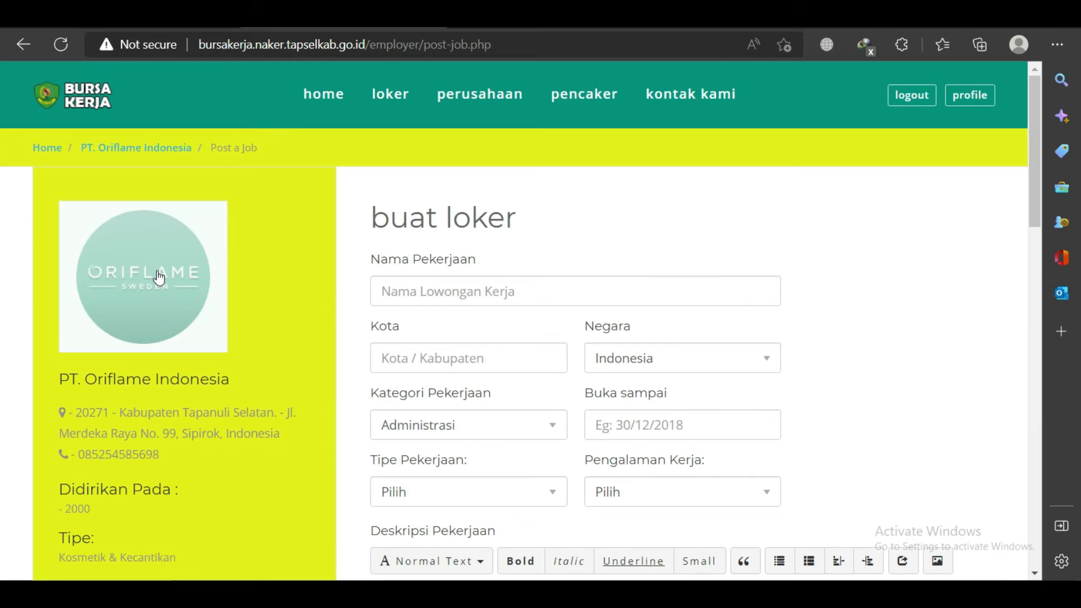
{"action": "left_click", "coordinate": [449, 289]}
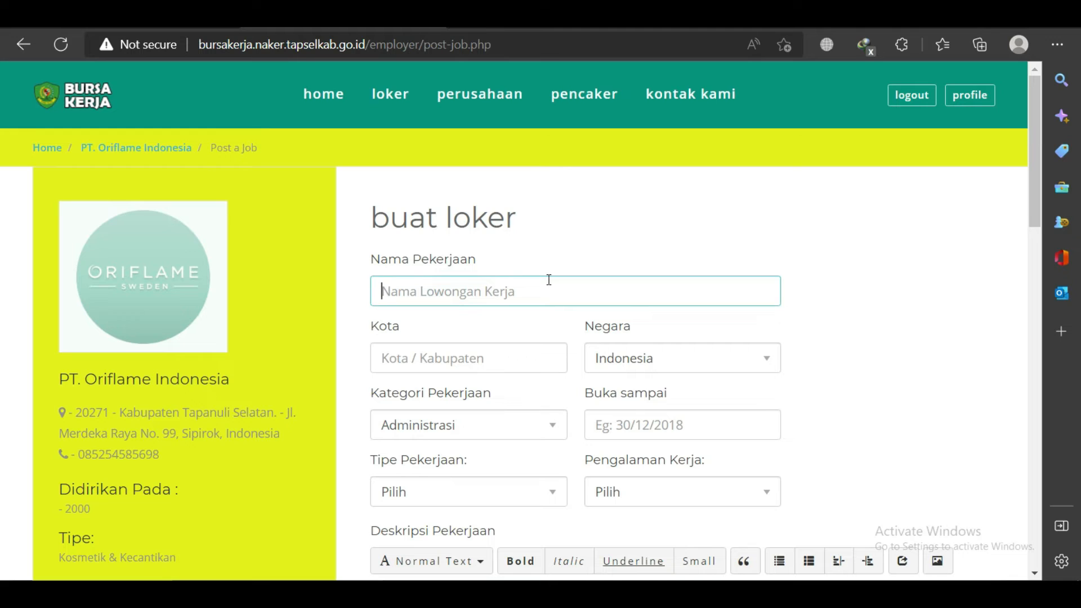
{"action": "type", "text": "M"}
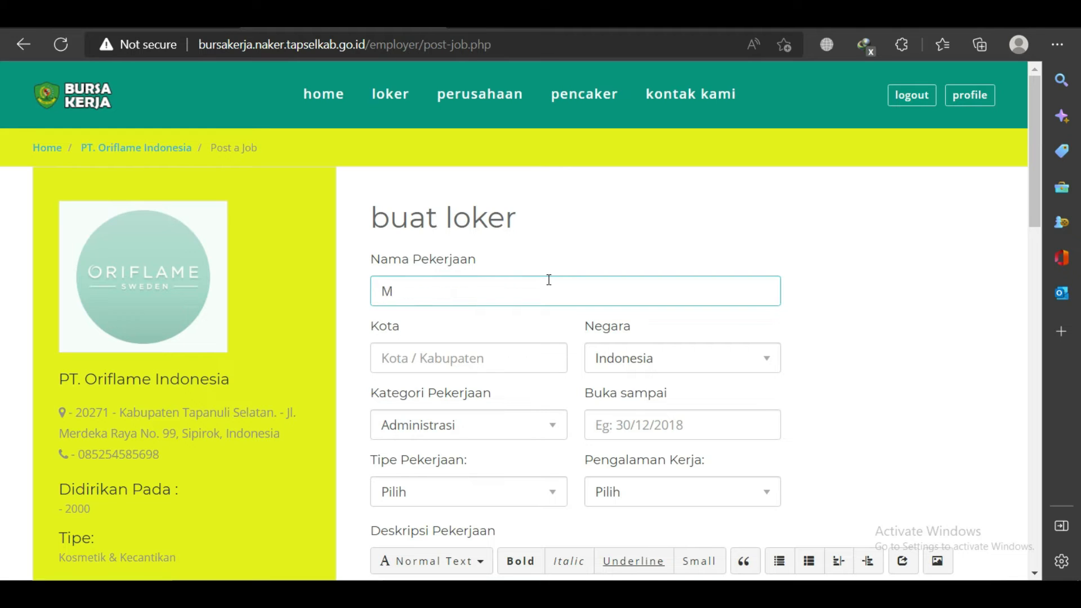
{"action": "type", "text": "arketing"}
{"action": "left_click", "coordinate": [513, 358]}
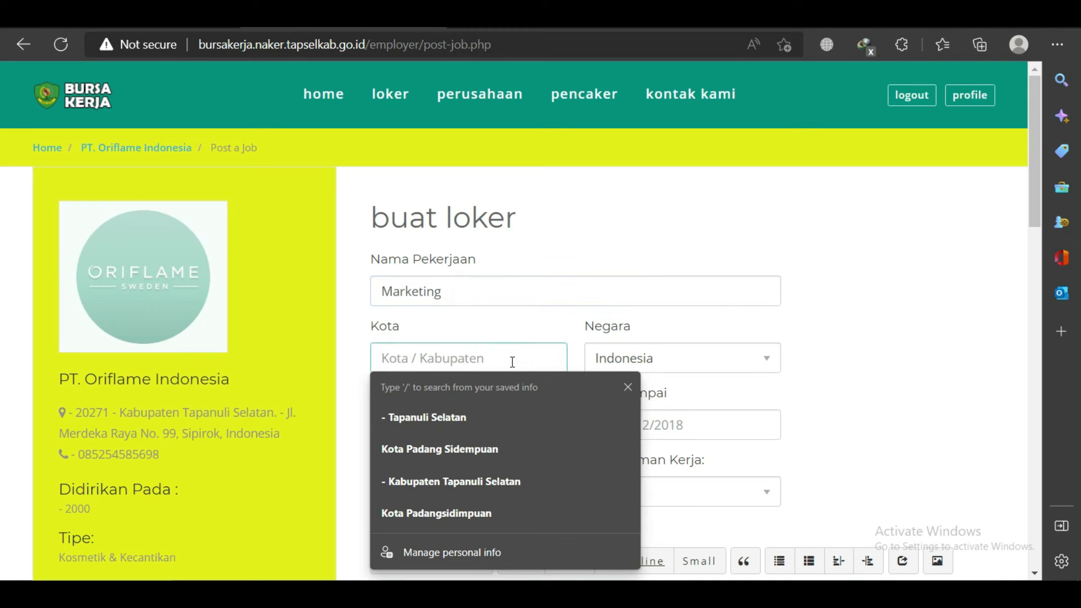
{"action": "left_click", "coordinate": [492, 416]}
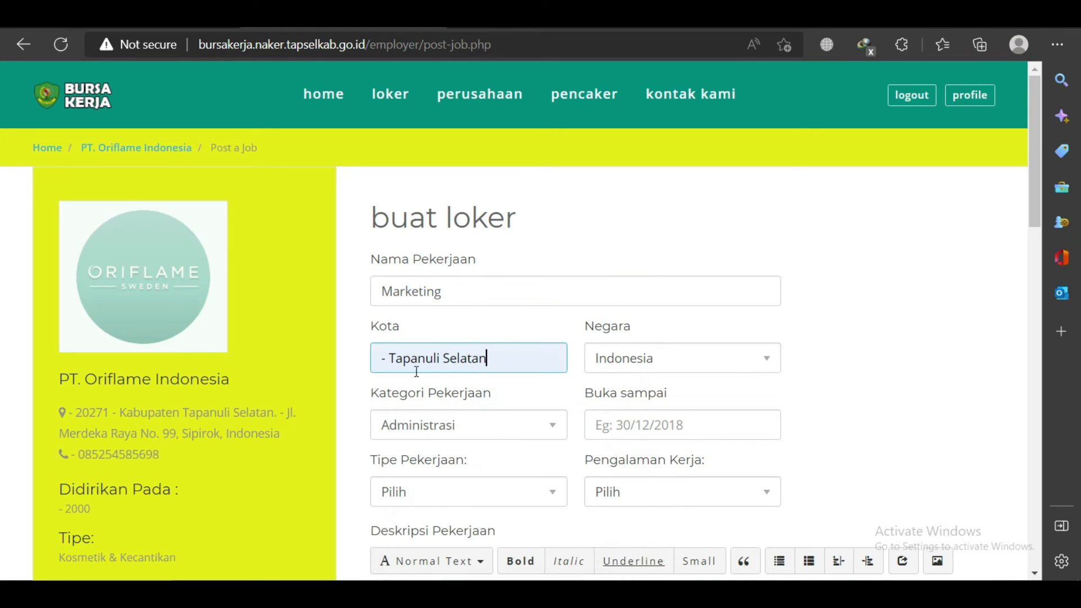
{"action": "left_click", "coordinate": [388, 358]}
{"action": "type", "text": "Kabup"}
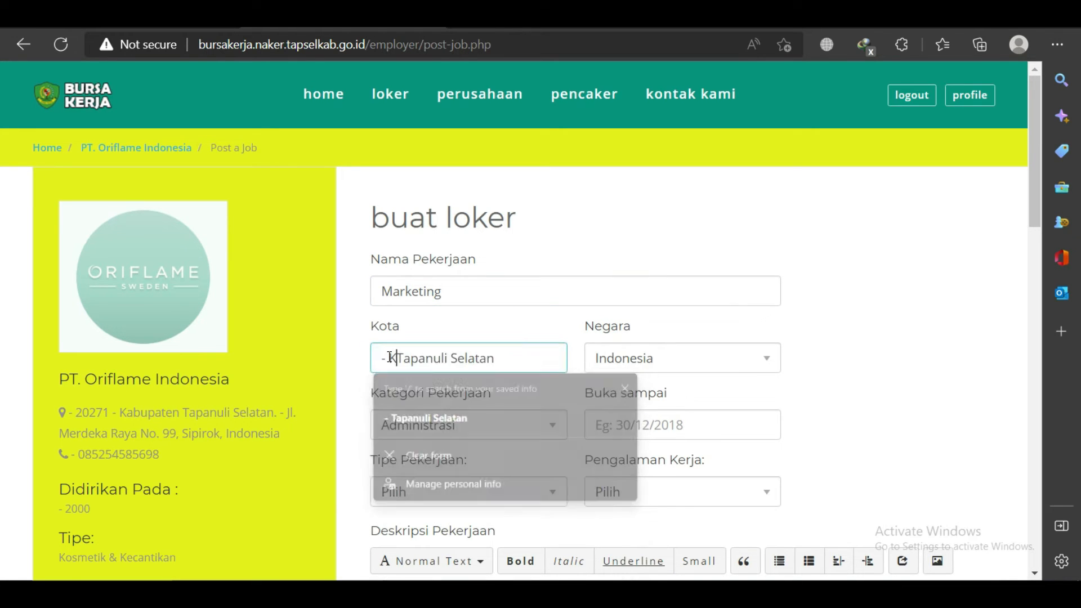
{"action": "type", "text": "aten"}
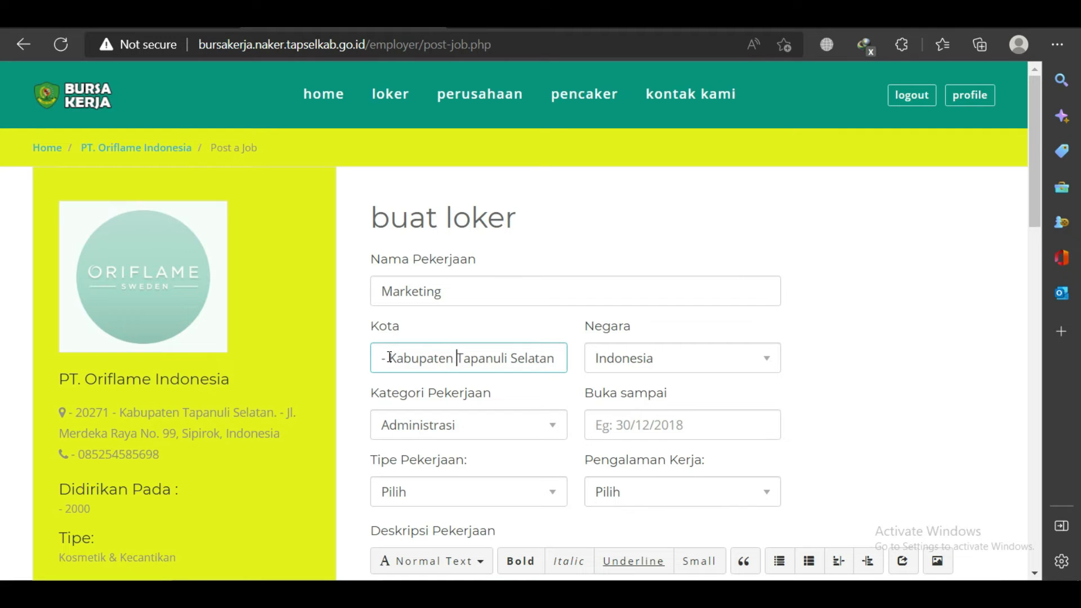
Set category Marketing,Media And Brand and closing date 25/12/2022.
{"action": "left_click", "coordinate": [528, 429]}
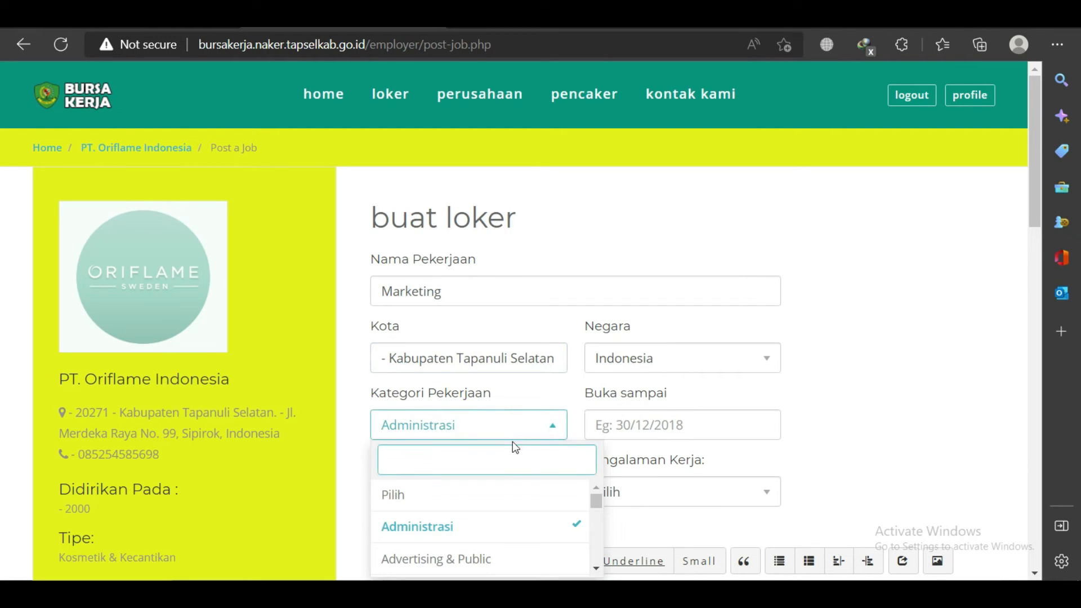
{"action": "type", "text": "mar"}
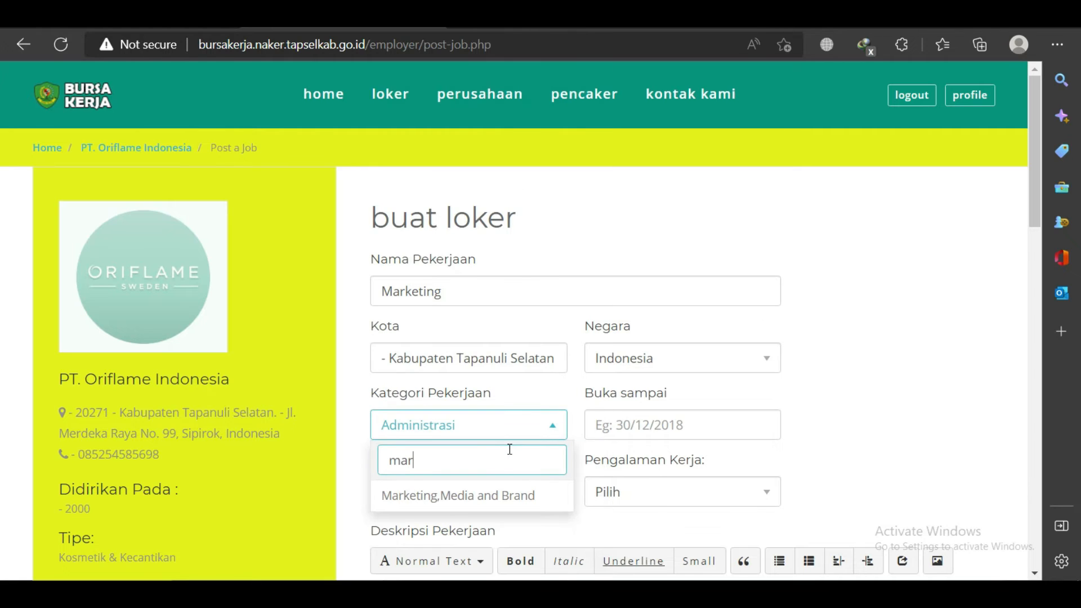
{"action": "left_click", "coordinate": [491, 499]}
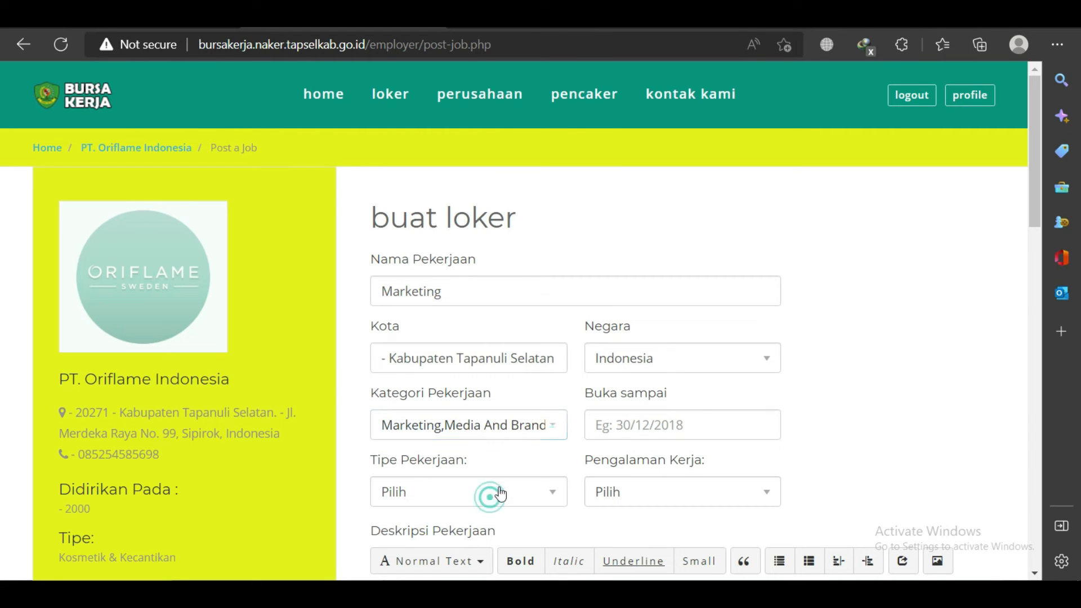
{"action": "left_click", "coordinate": [637, 427]}
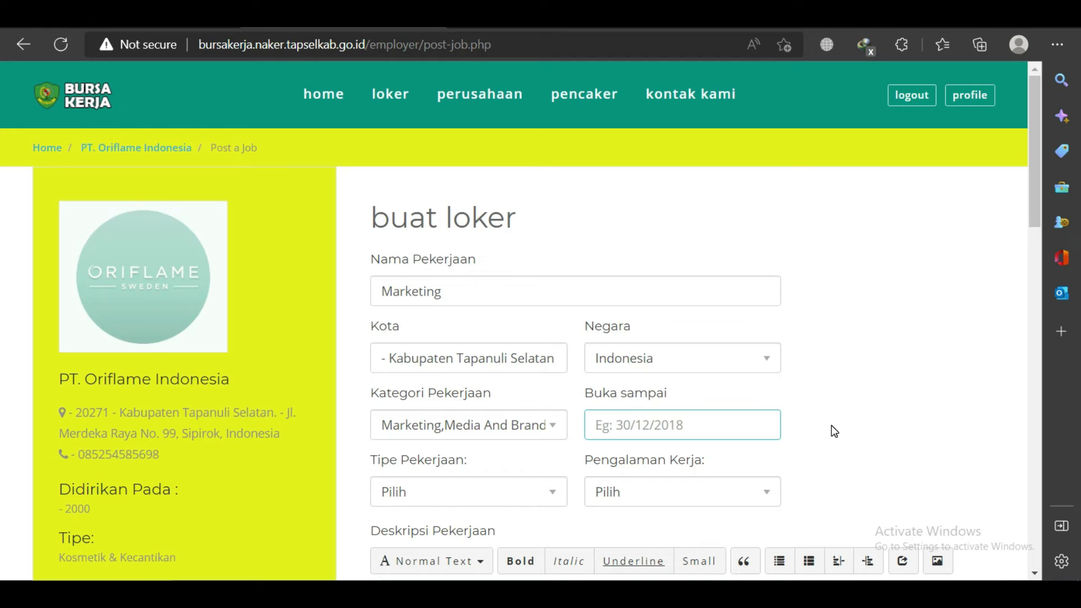
{"action": "type", "text": "25/12/2022"}
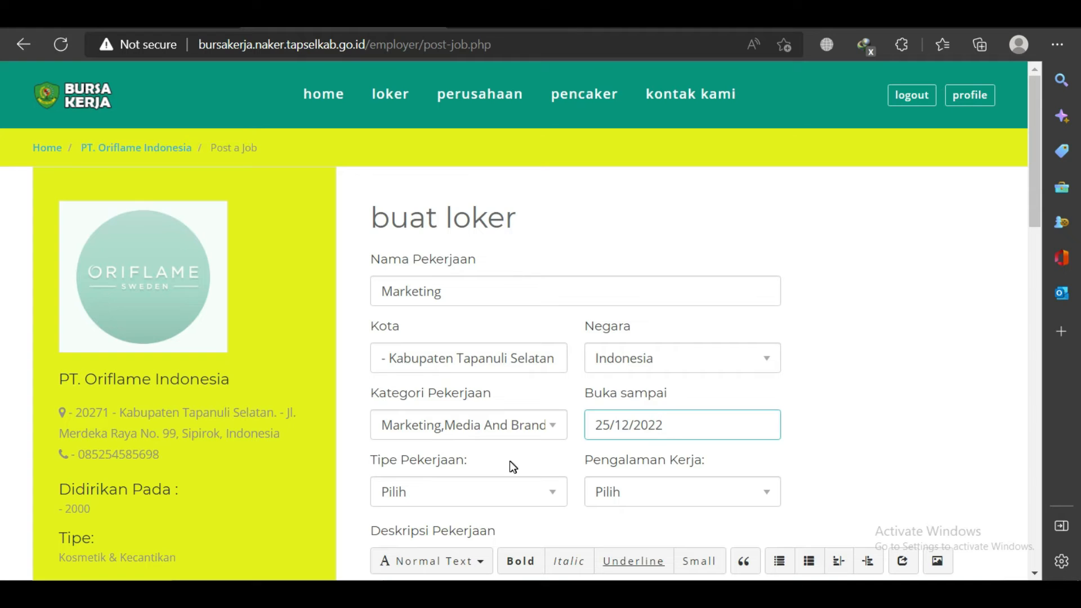
Set job type Full-Time and required experience 2 Tahun.
{"action": "scroll", "coordinate": [506, 427], "scroll_direction": "down", "scroll_amount": 3}
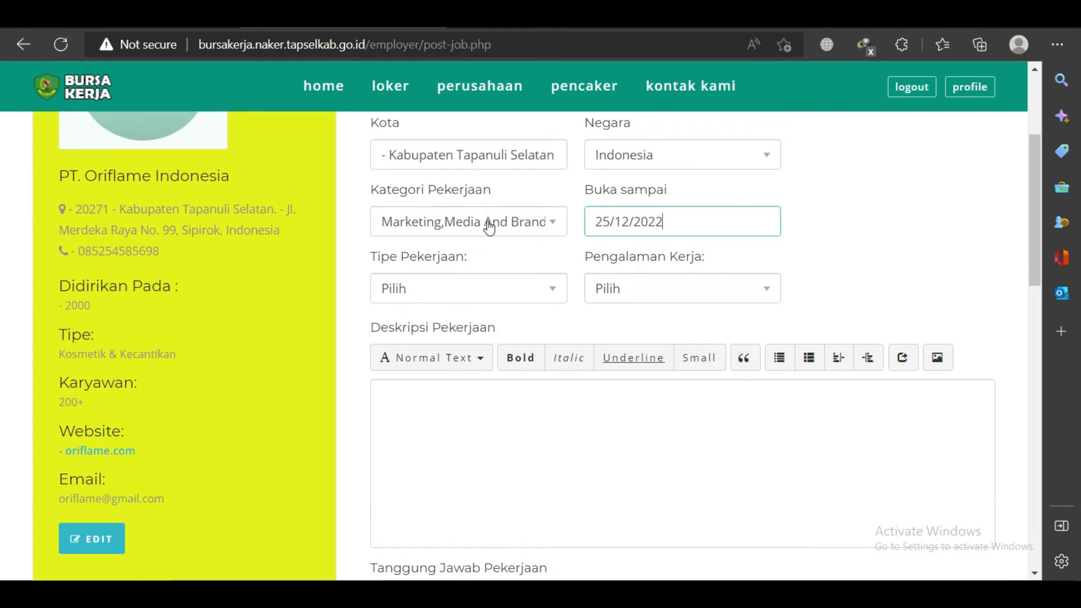
{"action": "left_click", "coordinate": [477, 287]}
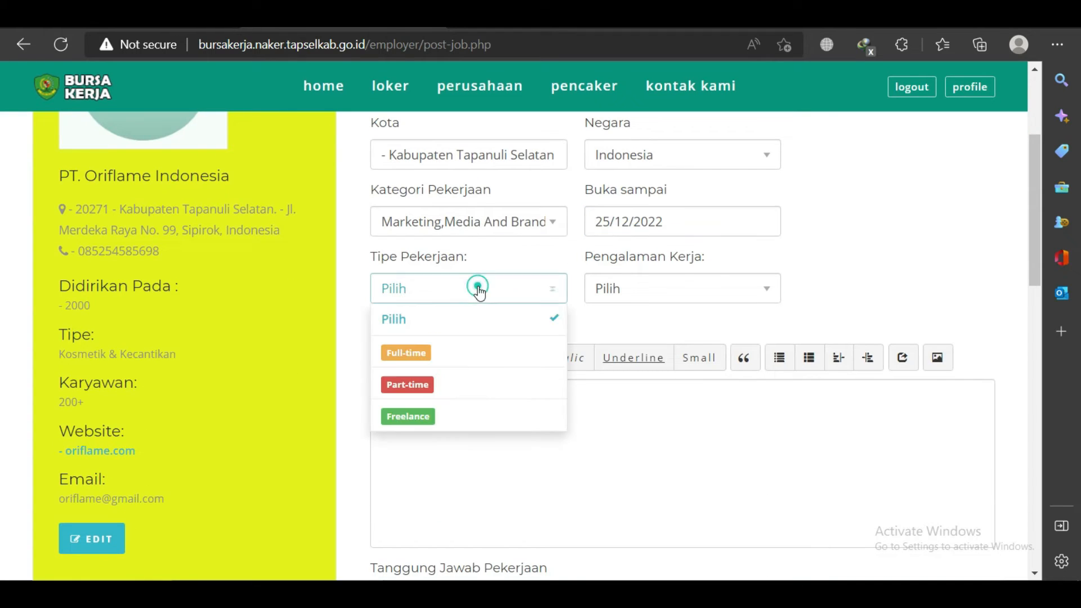
{"action": "left_click", "coordinate": [422, 355]}
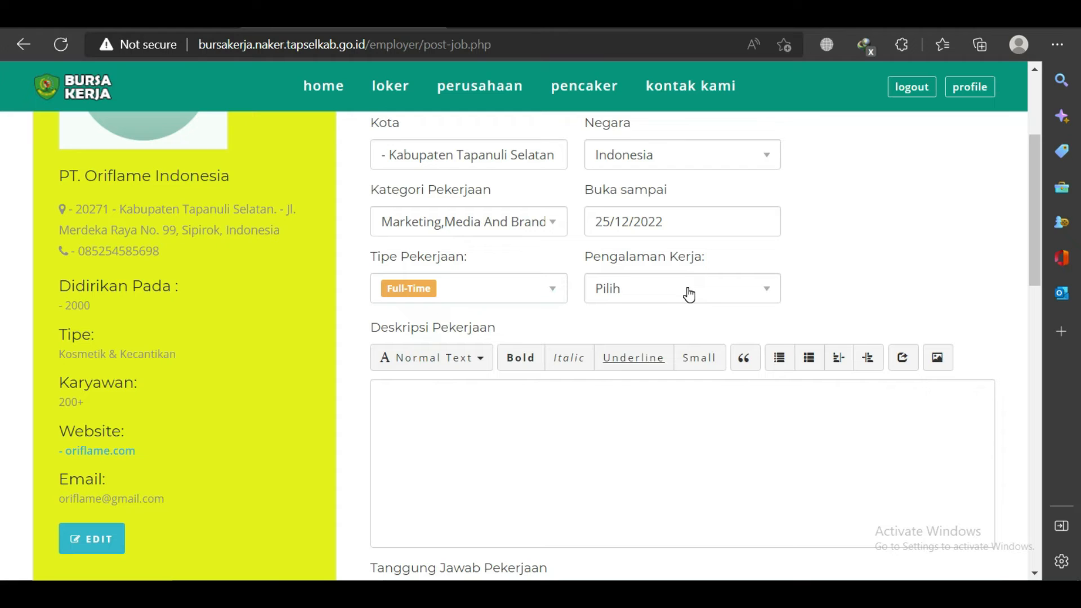
{"action": "left_click", "coordinate": [689, 292]}
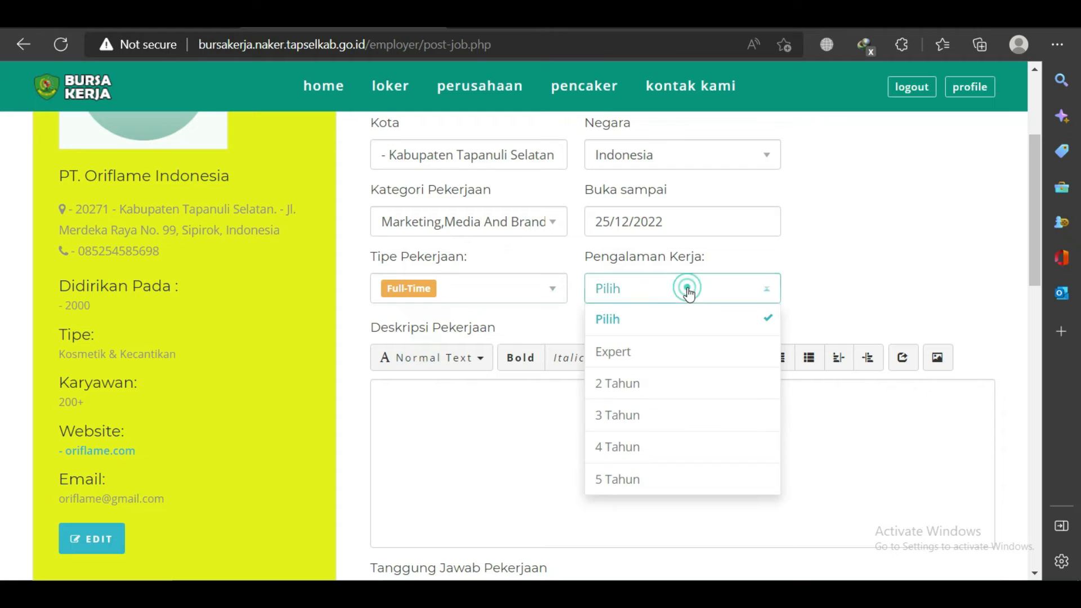
{"action": "left_click", "coordinate": [633, 390]}
{"action": "left_click", "coordinate": [436, 404]}
Replace the first description draft with 'Promosi dan memasarkan produk'.
{"action": "type", "text": "M"}
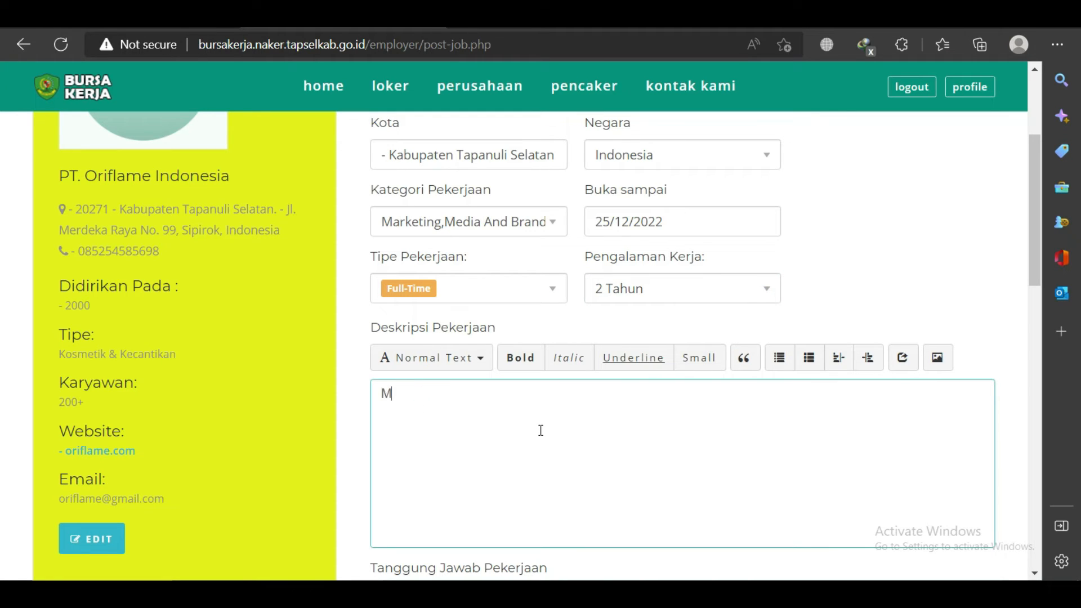
{"action": "type", "text": "emasarkan"}
{"action": "key", "text": "BackSpace"}
{"action": "key", "text": "BackSpace"}
{"action": "key", "text": "BackSpace"}
{"action": "key", "text": "BackSpace"}
{"action": "key", "text": "BackSpace"}
{"action": "key", "text": "BackSpace"}
{"action": "key", "text": "BackSpace"}
{"action": "key", "text": "BackSpace"}
{"action": "key", "text": "BackSpace"}
{"action": "key", "text": "BackSpace"}
{"action": "key", "text": "BackSpace"}
{"action": "type", "text": "Promosi dan memasar"}
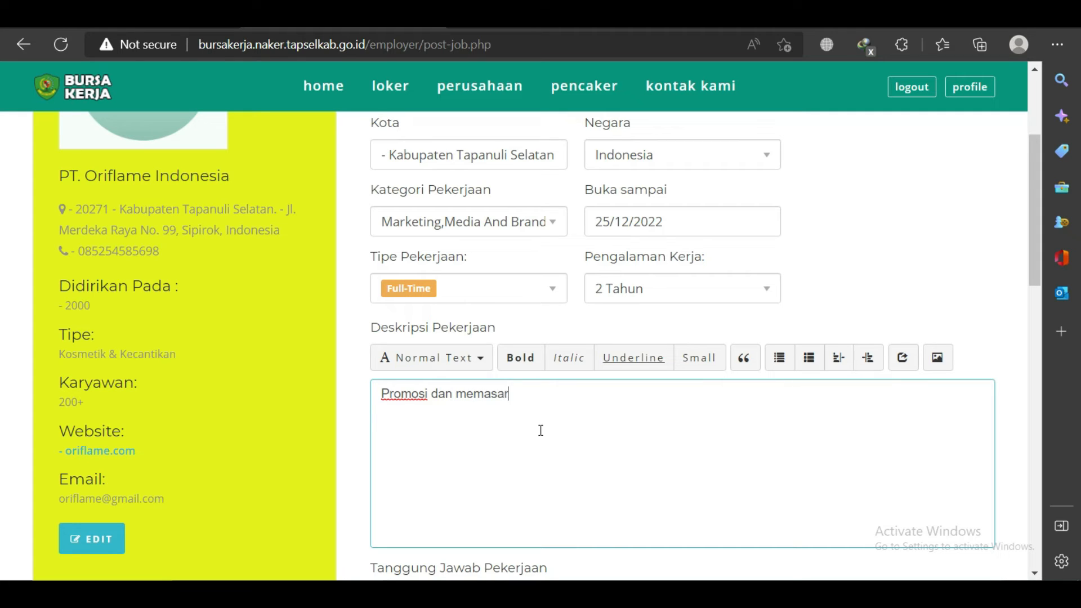
{"action": "type", "text": "kan produk"}
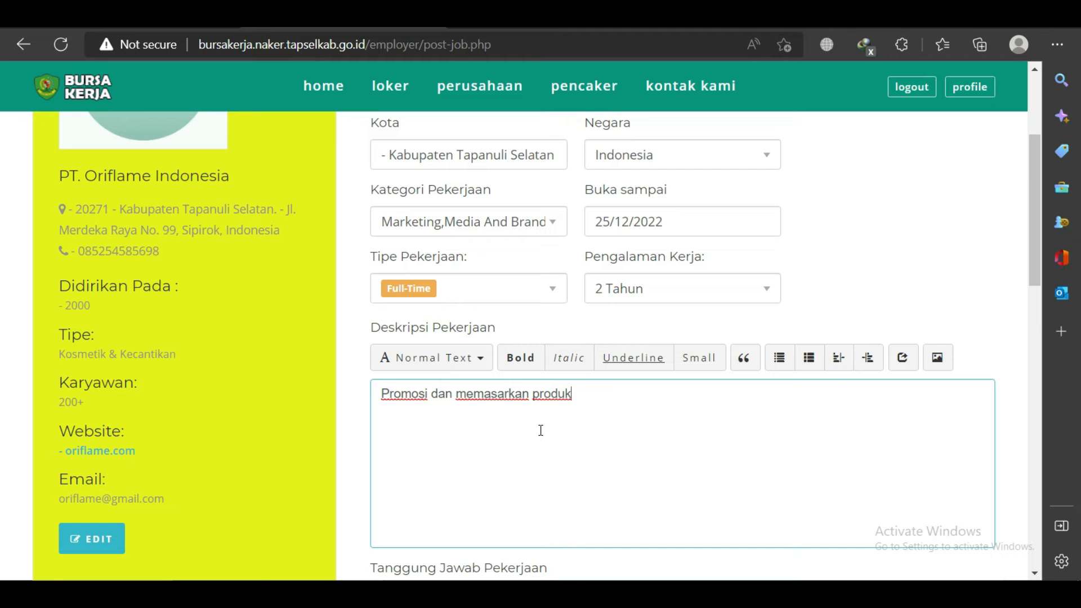
{"action": "left_click_drag", "start_coordinate": [1037, 176], "coordinate": [1036, 300]}
Write the responsibilities as 'Menjual - produk -produk oriflame sebanyak mungkin', replacing the first wording.
{"action": "left_click", "coordinate": [540, 226]}
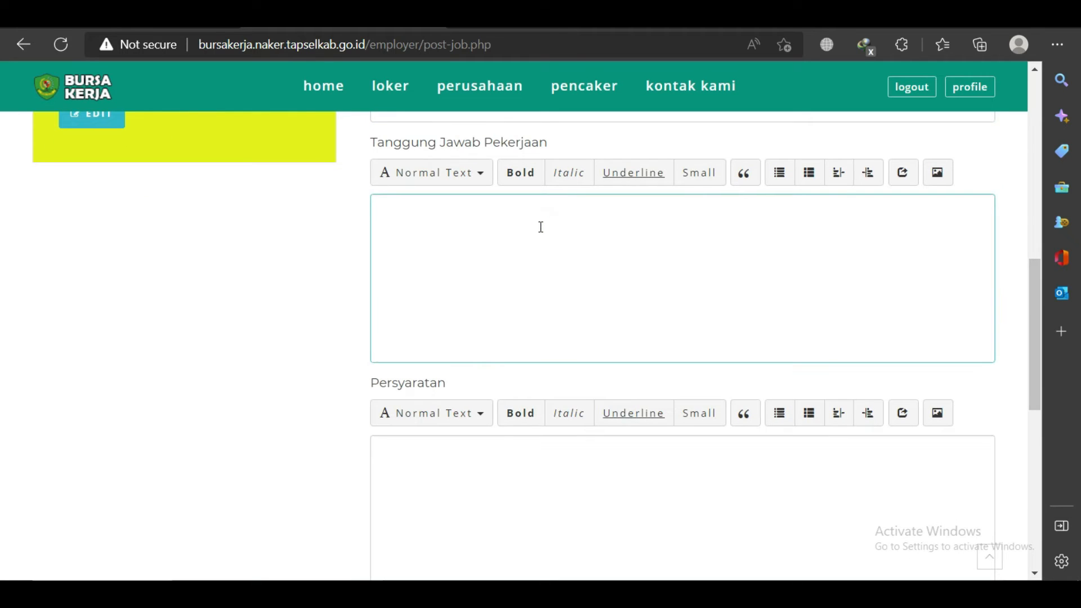
{"action": "type", "text": "Membuat produk - produk or"}
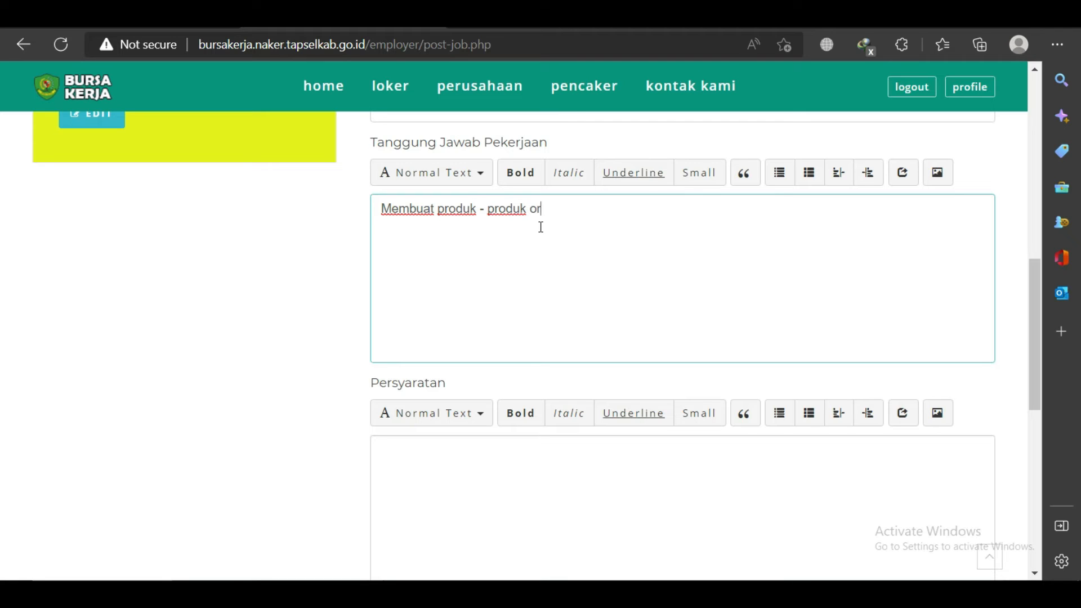
{"action": "type", "text": "iflame menjadi konsumsi"}
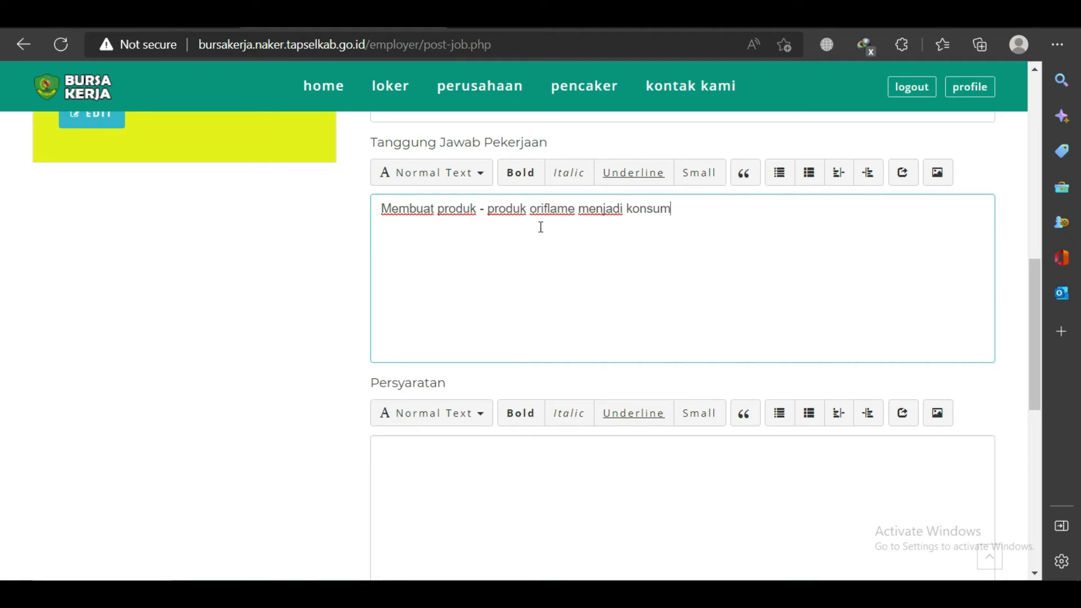
{"action": "key", "text": "BackSpace"}
{"action": "key", "text": "BackSpace"}
{"action": "key", "text": "BackSpace"}
{"action": "key", "text": "BackSpace"}
{"action": "key", "text": "BackSpace"}
{"action": "key", "text": "BackSpace"}
{"action": "key", "text": "BackSpace"}
{"action": "key", "text": "BackSpace"}
{"action": "key", "text": "BackSpace"}
{"action": "key", "text": "BackSpace"}
{"action": "key", "text": "BackSpace"}
{"action": "key", "text": "BackSpace"}
{"action": "key", "text": "BackSpace"}
{"action": "key", "text": "BackSpace"}
{"action": "key", "text": "BackSpace"}
{"action": "key", "text": "BackSpace"}
{"action": "key", "text": "BackSpace"}
{"action": "key", "text": "BackSpace"}
{"action": "key", "text": "BackSpace"}
{"action": "key", "text": "BackSpace"}
{"action": "key", "text": "BackSpace"}
{"action": "key", "text": "BackSpace"}
{"action": "key", "text": "BackSpace"}
{"action": "key", "text": "BackSpace"}
{"action": "key", "text": "BackSpace"}
{"action": "key", "text": "BackSpace"}
{"action": "key", "text": "BackSpace"}
{"action": "key", "text": "BackSpace"}
{"action": "key", "text": "BackSpace"}
{"action": "key", "text": "BackSpace"}
{"action": "key", "text": "BackSpace"}
{"action": "key", "text": "BackSpace"}
{"action": "key", "text": "BackSpace"}
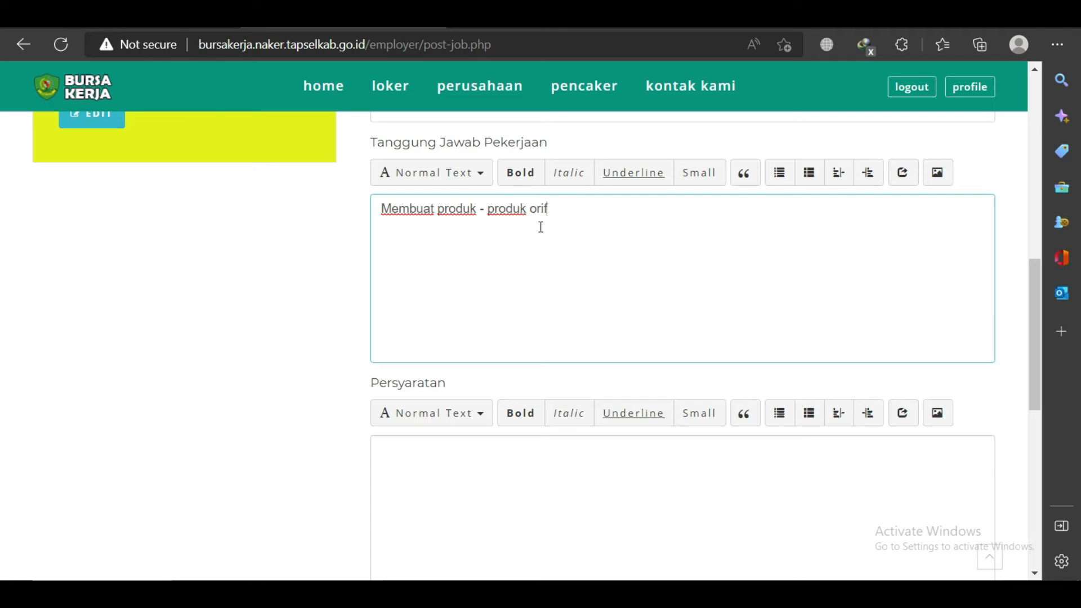
{"action": "key", "text": "BackSpace"}
{"action": "key", "text": "BackSpace"}
{"action": "key", "text": "BackSpace"}
{"action": "key", "text": "BackSpace"}
{"action": "key", "text": "BackSpace"}
{"action": "type", "text": "Menjual - prod"}
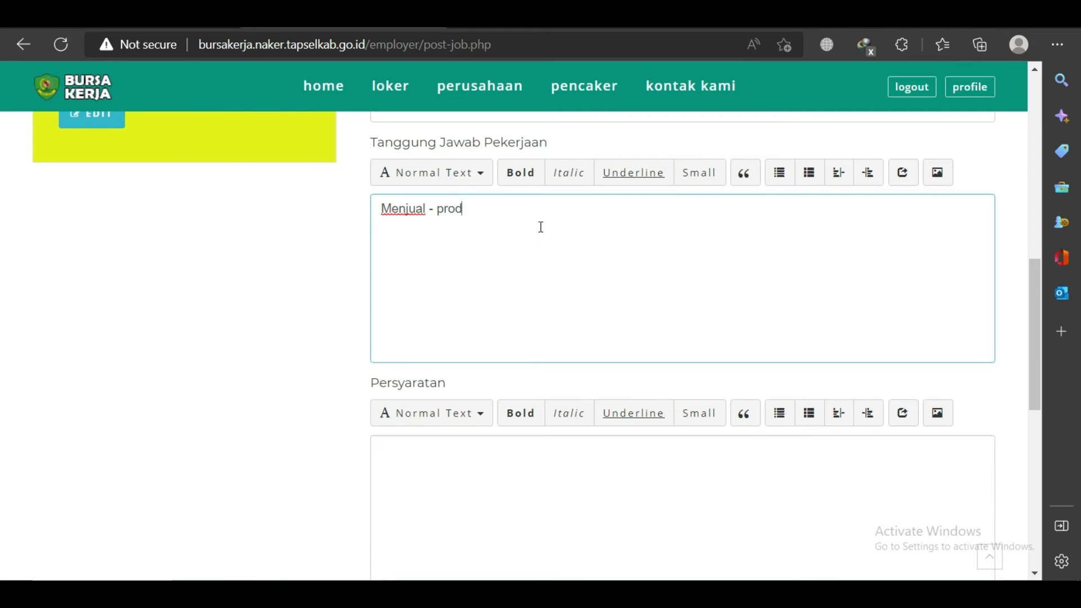
{"action": "type", "text": "uk -produk orifla"}
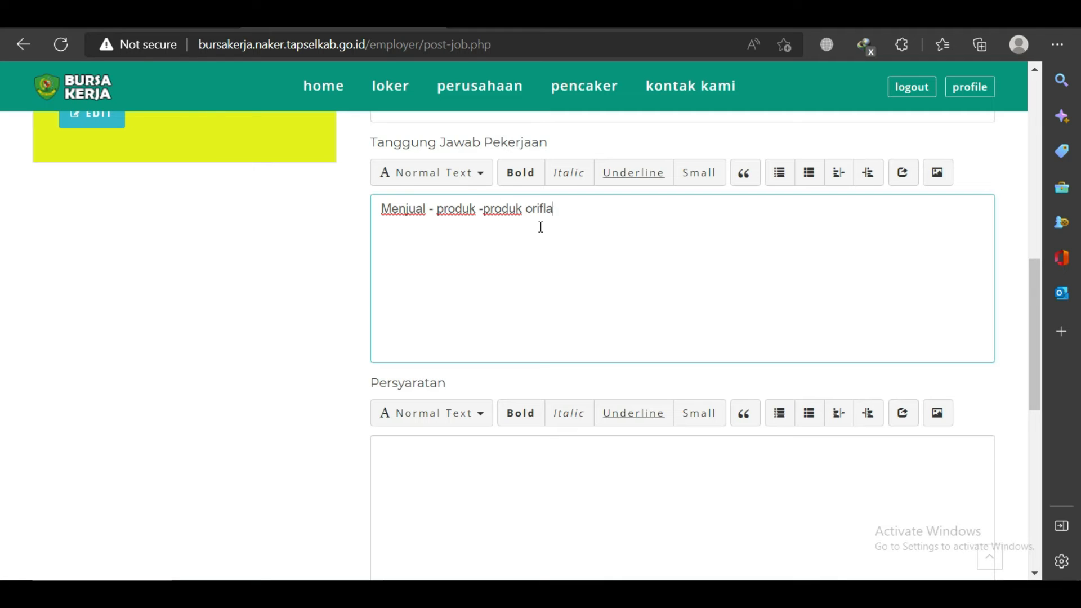
{"action": "type", "text": "me sebanyak mungkin"}
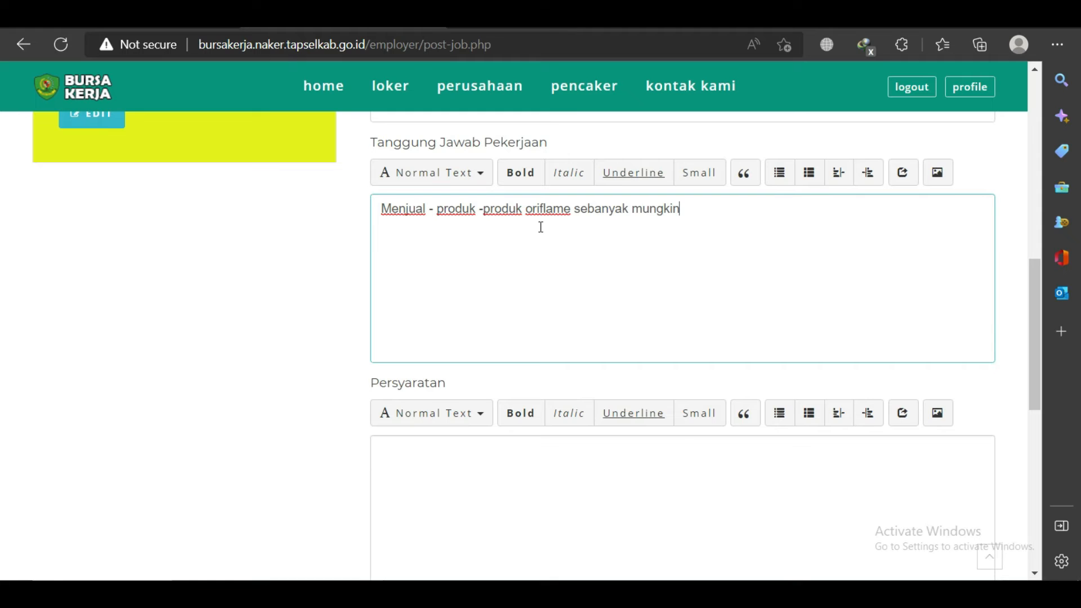
Start a numbered Persyaratan list with 'Usia maksimal 35 tahu'.
{"action": "scroll", "coordinate": [651, 310], "scroll_direction": "down", "scroll_amount": 5}
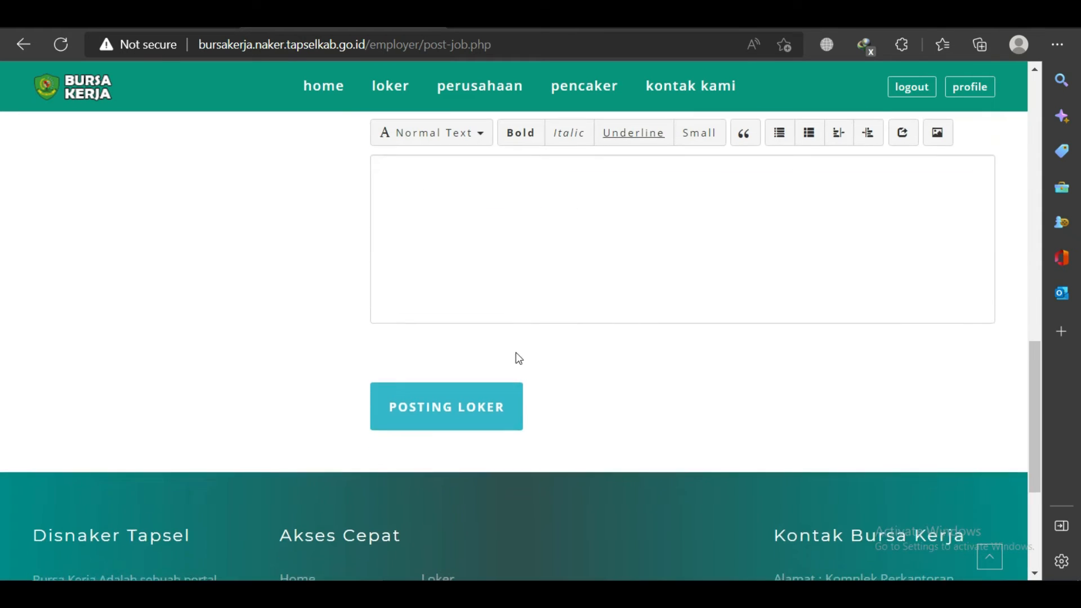
{"action": "left_click", "coordinate": [471, 185]}
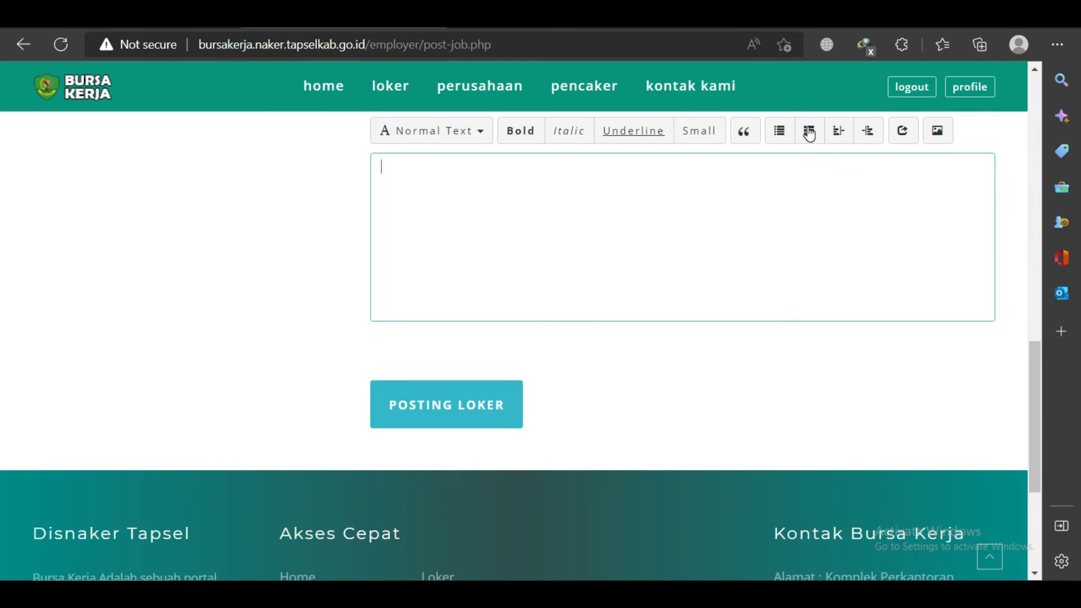
{"action": "left_click", "coordinate": [809, 131]}
{"action": "left_click", "coordinate": [493, 191]}
{"action": "type", "text": "Usia "}
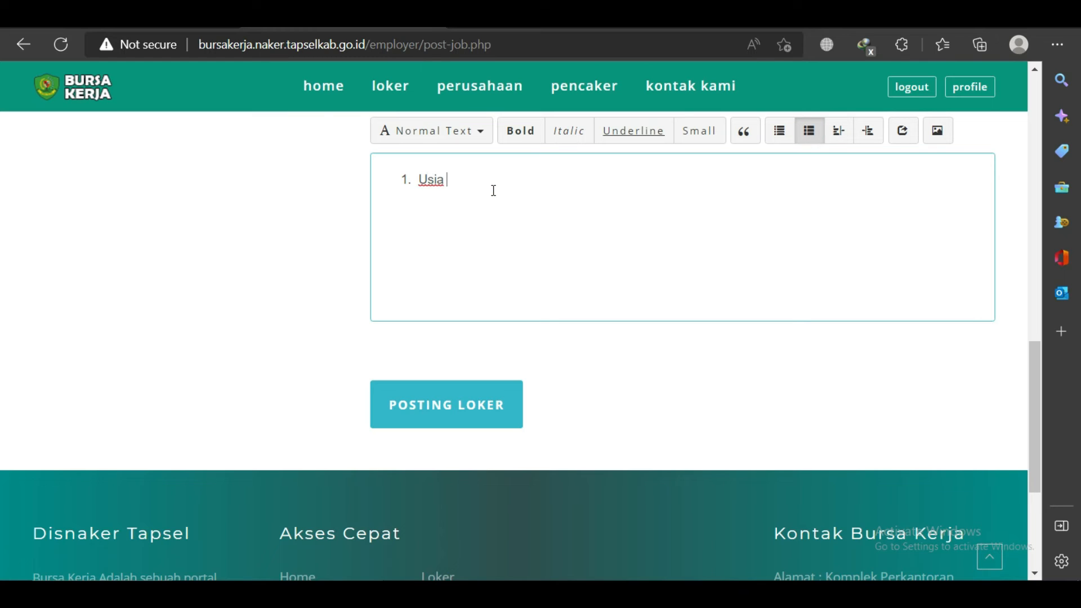
{"action": "type", "text": "maksimal 35 tahu"}
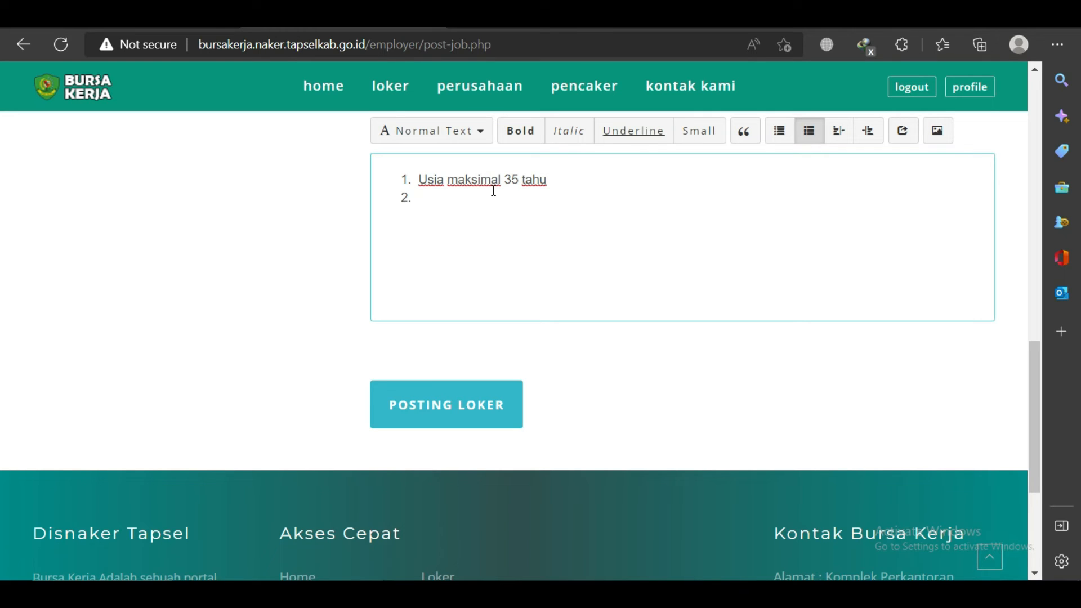
Add the SMA education, beauty-product knowledge, 1-year marketing experience and 'Berpenampilan menarik' items.
{"action": "type", "text": "Penddikan terahir"}
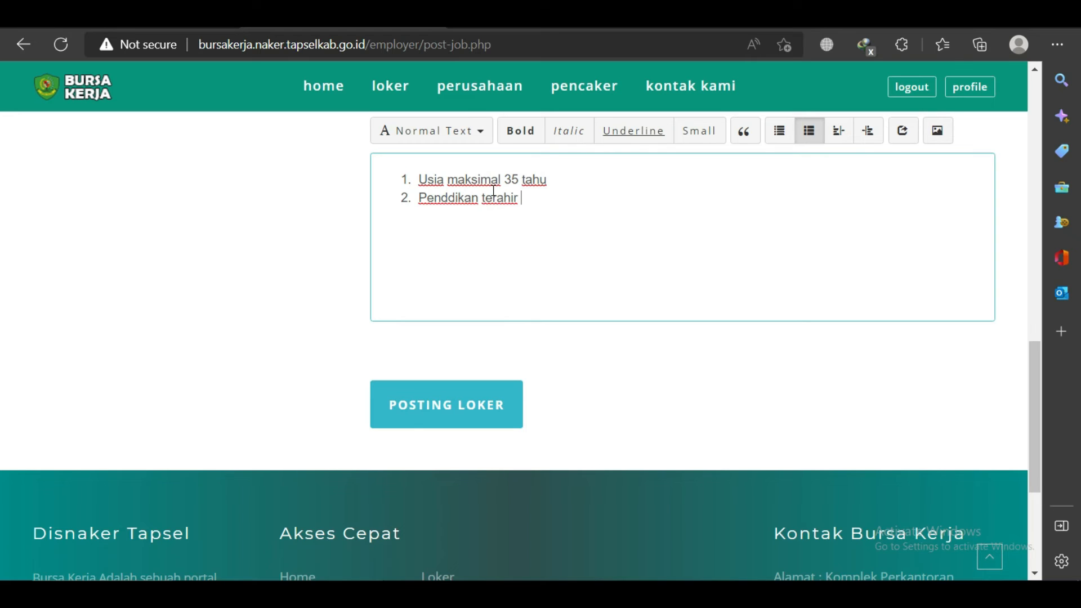
{"action": "type", "text": " SMA/ Sederajat"}
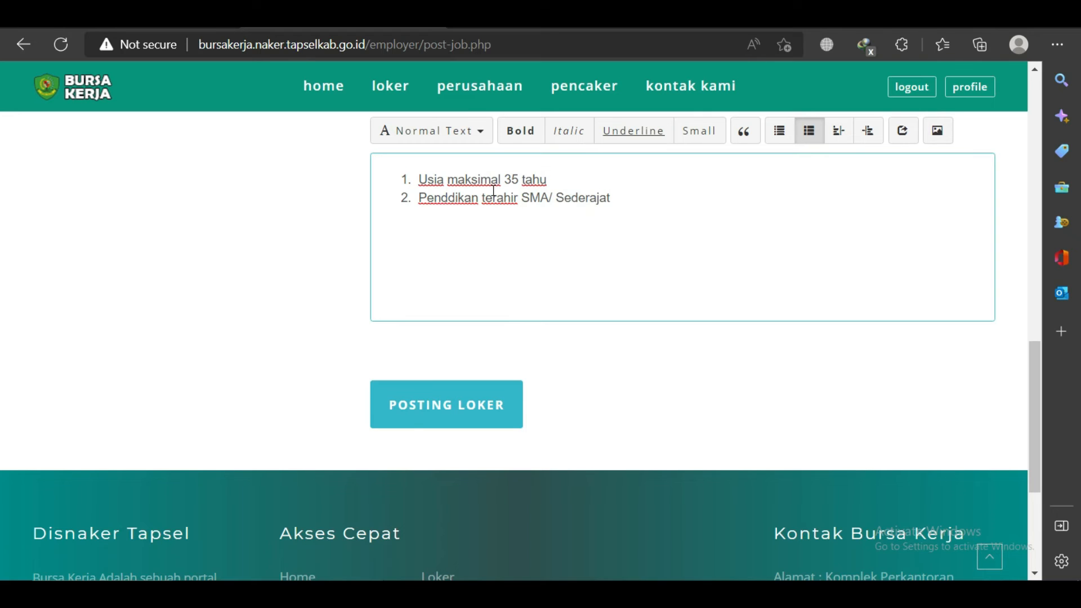
{"action": "key", "text": "Return"}
{"action": "type", "text": "Mengerti "}
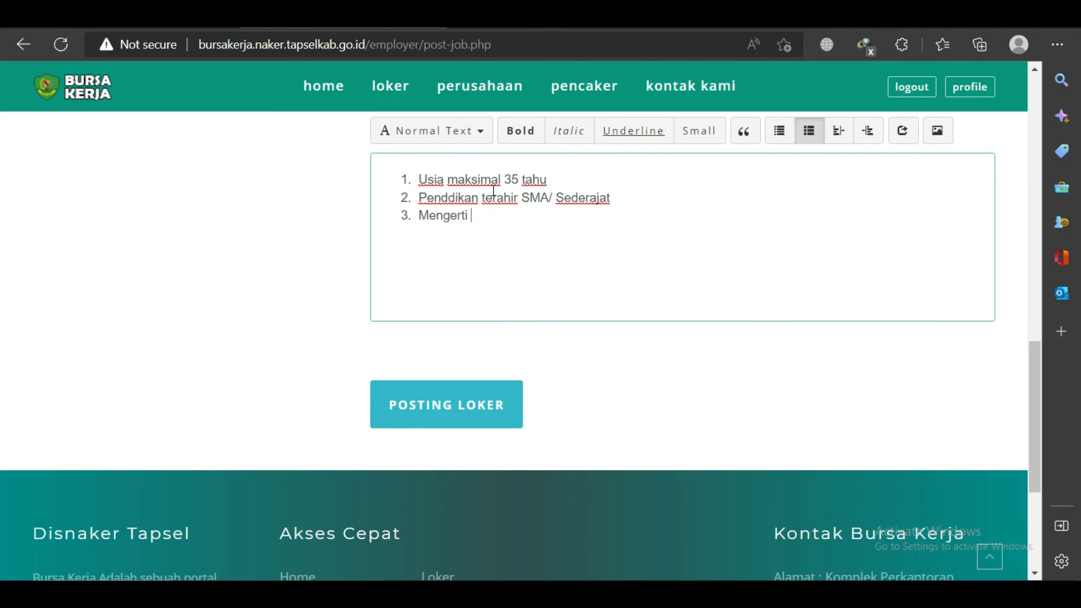
{"action": "type", "text": "tentang produk k"}
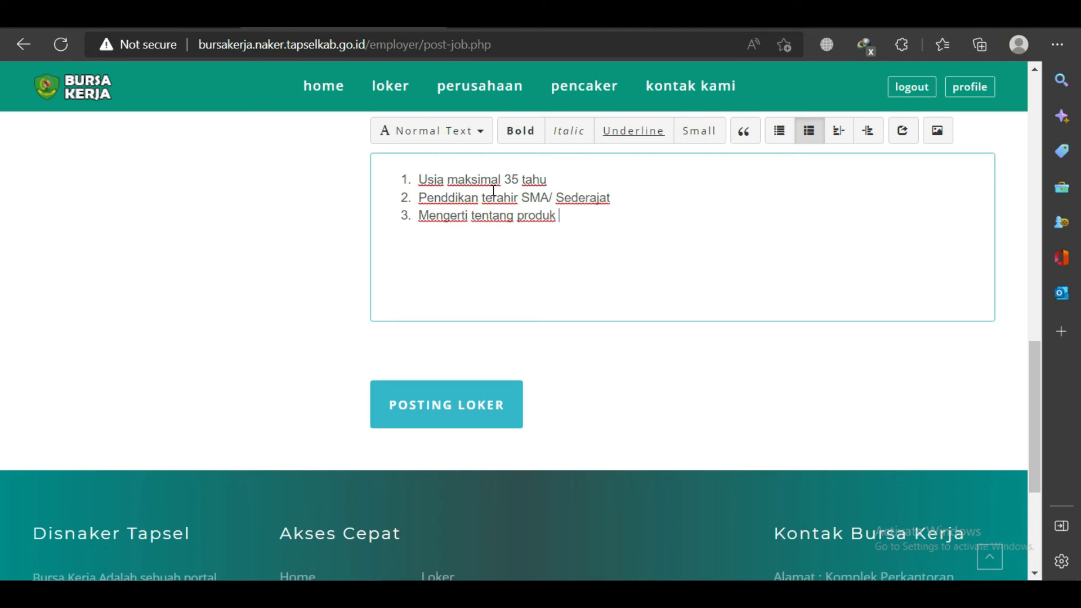
{"action": "type", "text": "ecantikan"}
{"action": "key", "text": "Return"}
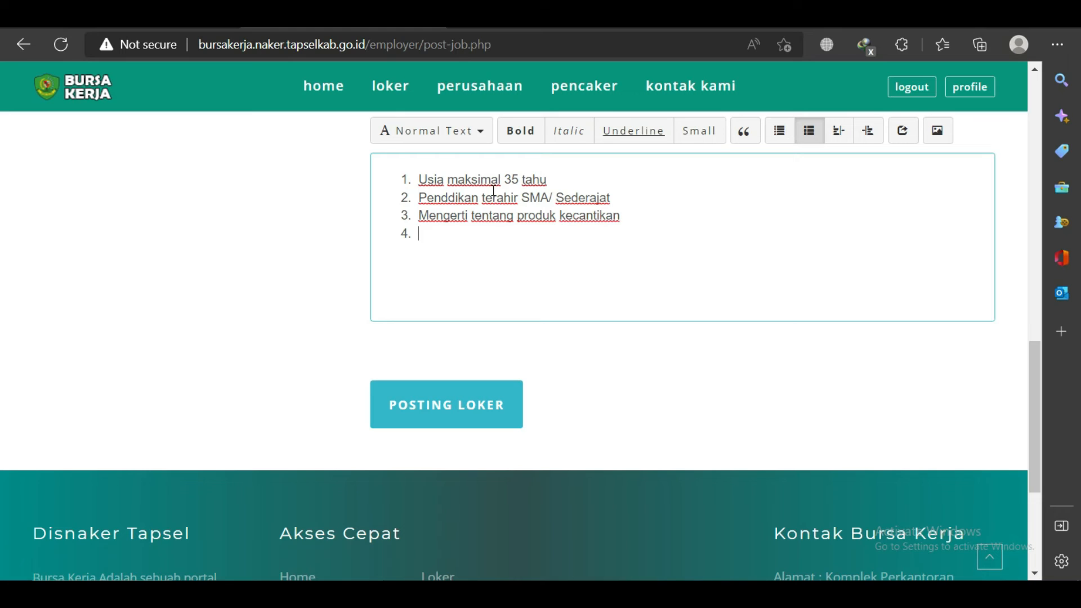
{"action": "type", "text": "Minimal pengalaman "}
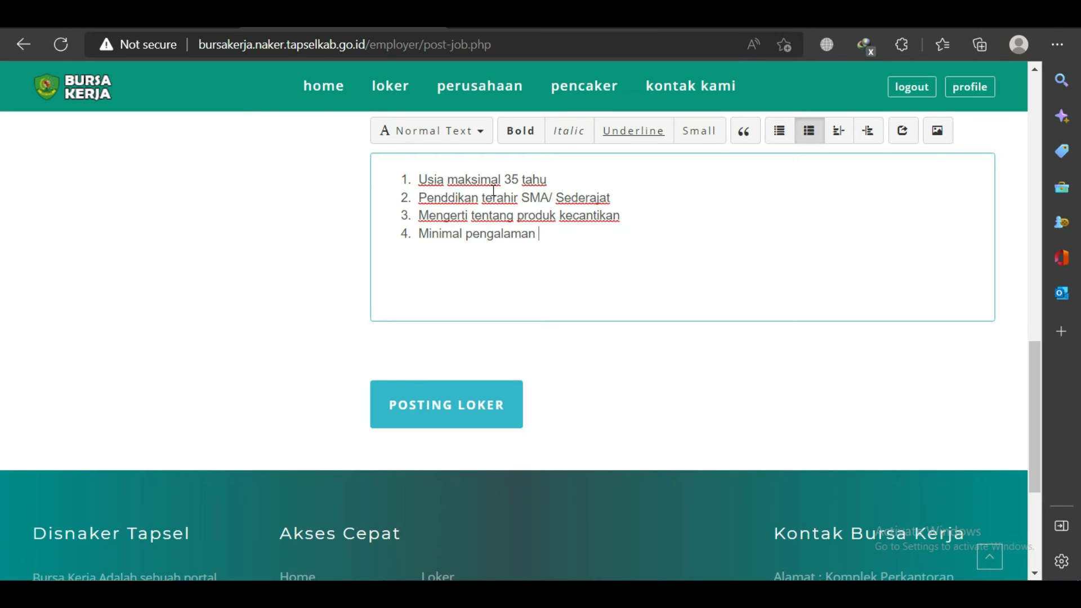
{"action": "type", "text": "1 tahun dibidang marketing"}
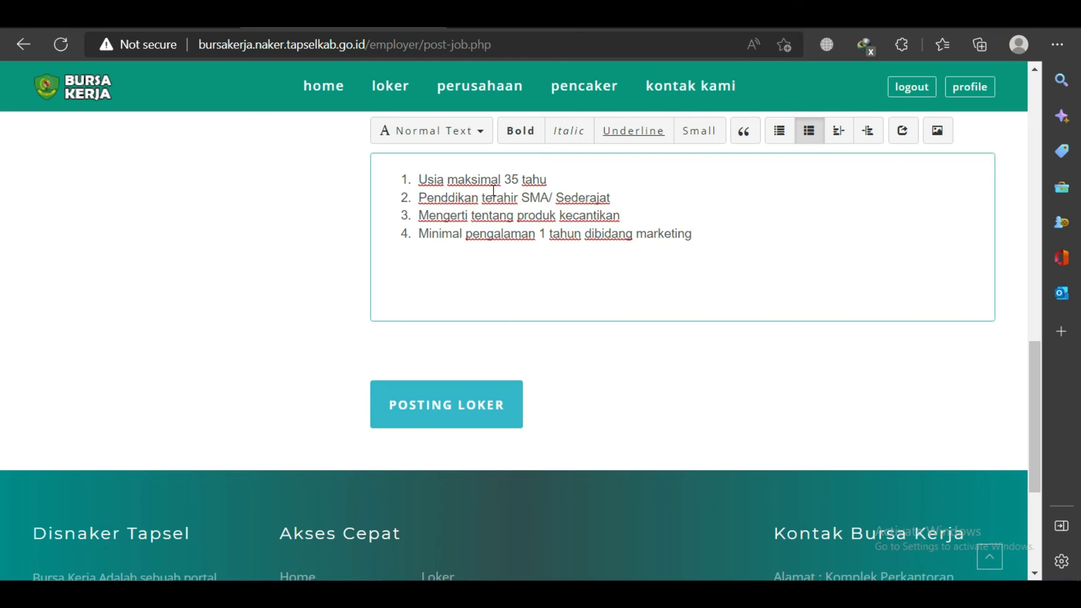
{"action": "left_click", "coordinate": [723, 230]}
{"action": "type", "text": "Berpenampilan menarik"}
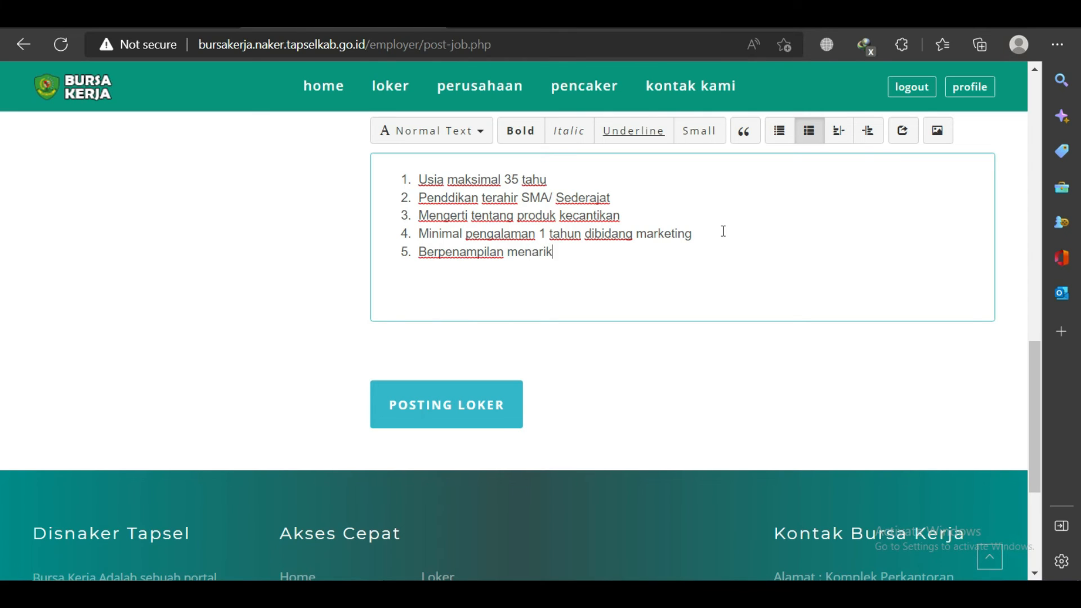
Publish the Marketing job posting with POSTING LOKER.
{"action": "left_click", "coordinate": [465, 414]}
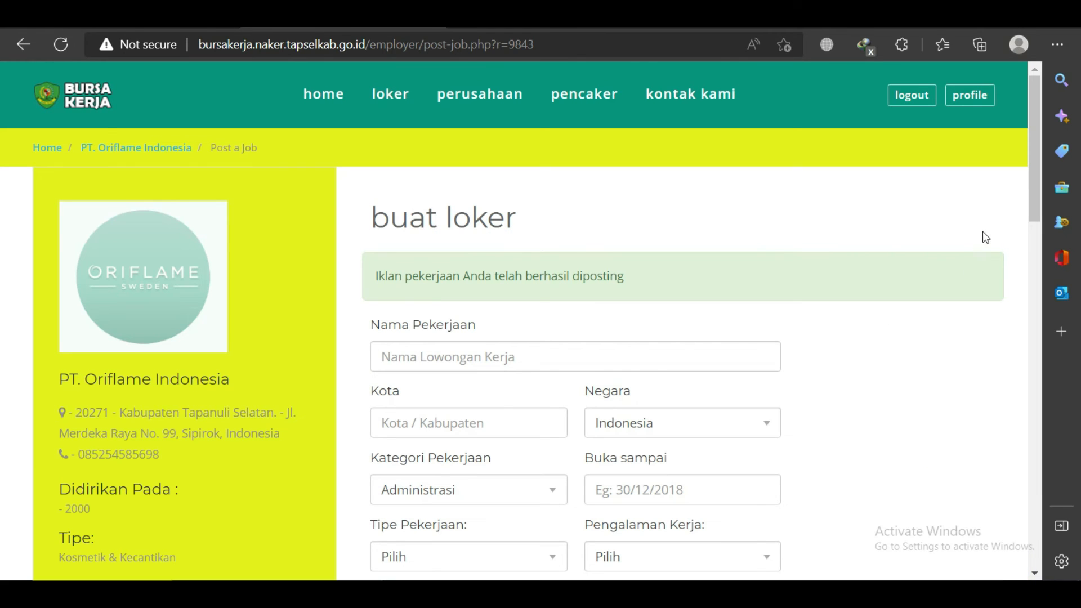
{"action": "left_click_drag", "start_coordinate": [1030, 159], "coordinate": [1036, 208]}
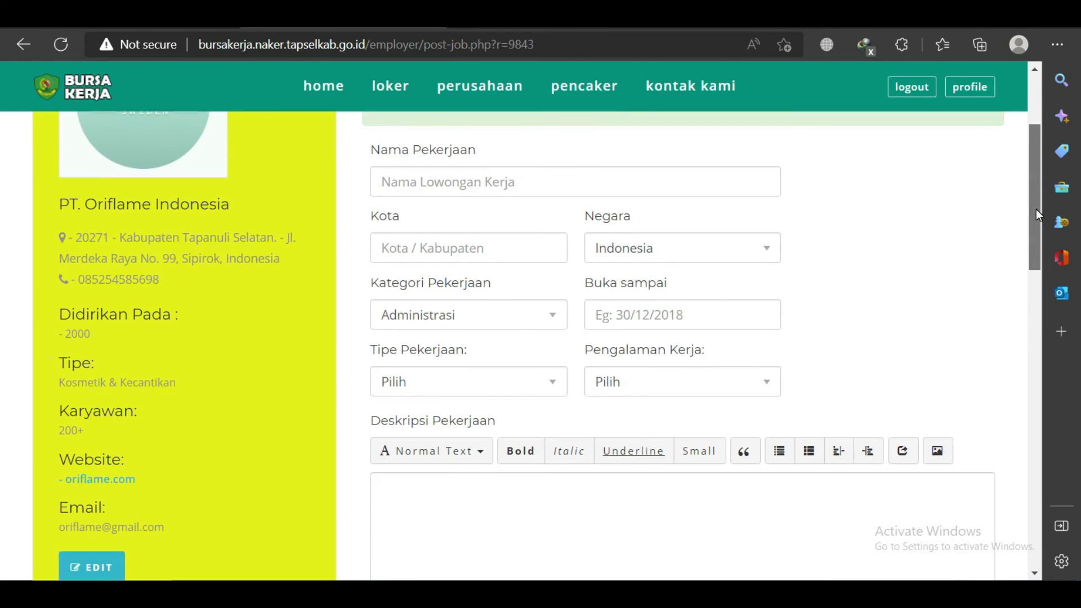
{"action": "scroll", "coordinate": [486, 362], "scroll_direction": "up", "scroll_amount": 3}
Open the company's Loker list showing the new full-time Marketing vacancy.
{"action": "left_click", "coordinate": [980, 97]}
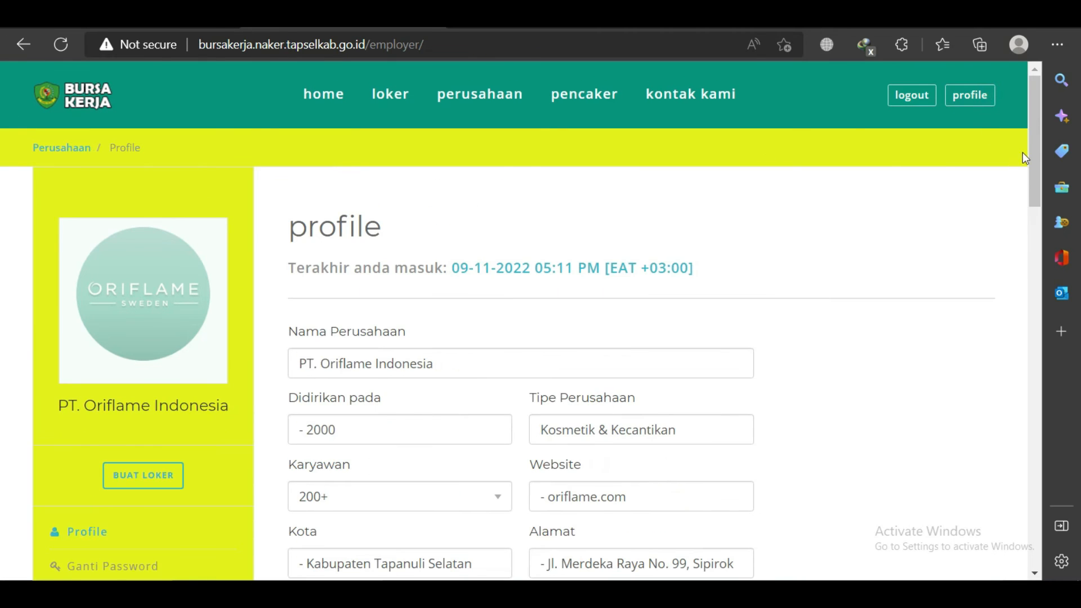
{"action": "left_click_drag", "start_coordinate": [1034, 148], "coordinate": [910, 227]}
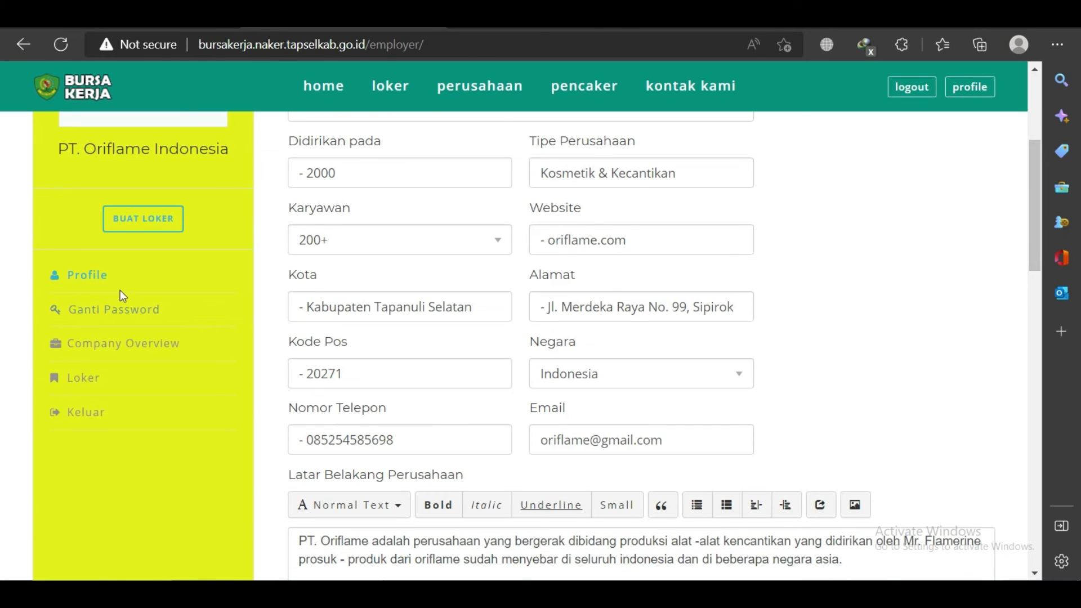
{"action": "left_click", "coordinate": [83, 376]}
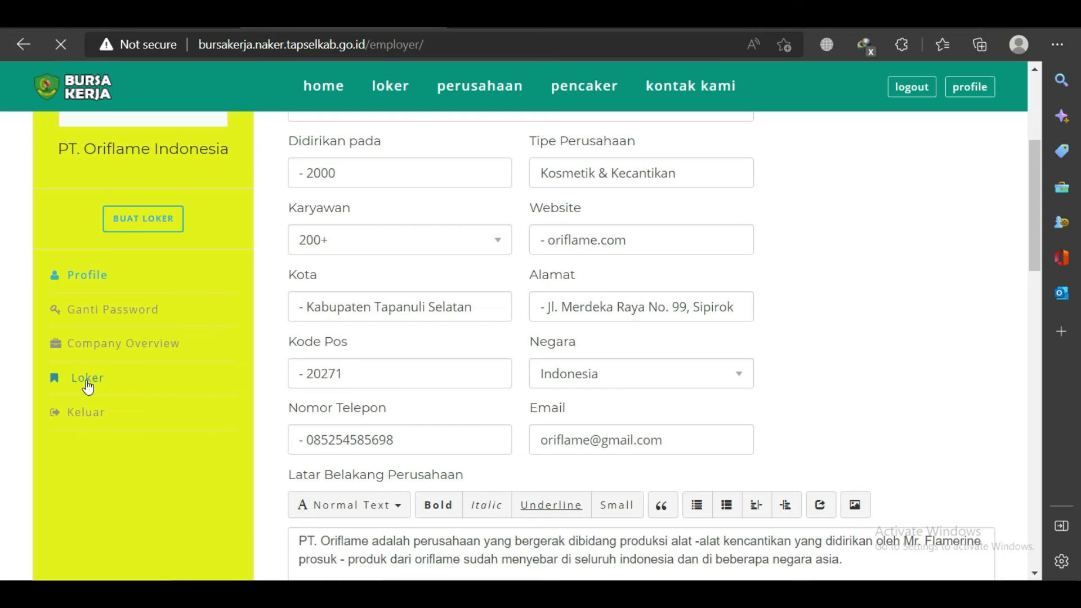
{"action": "scroll", "coordinate": [383, 360], "scroll_direction": "down", "scroll_amount": 3}
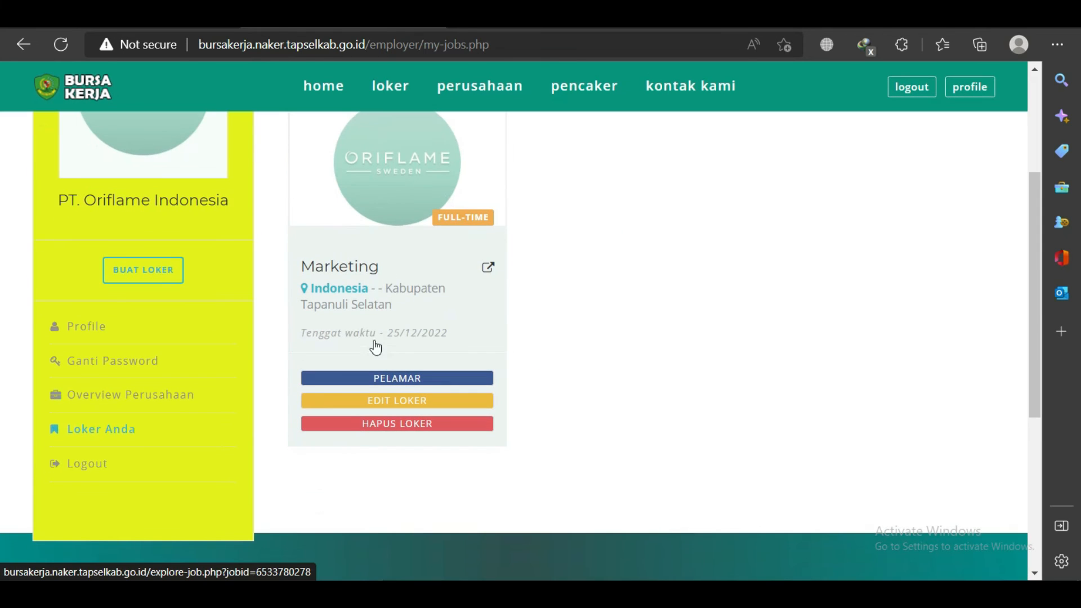
{"action": "scroll", "coordinate": [395, 309], "scroll_direction": "up", "scroll_amount": 3}
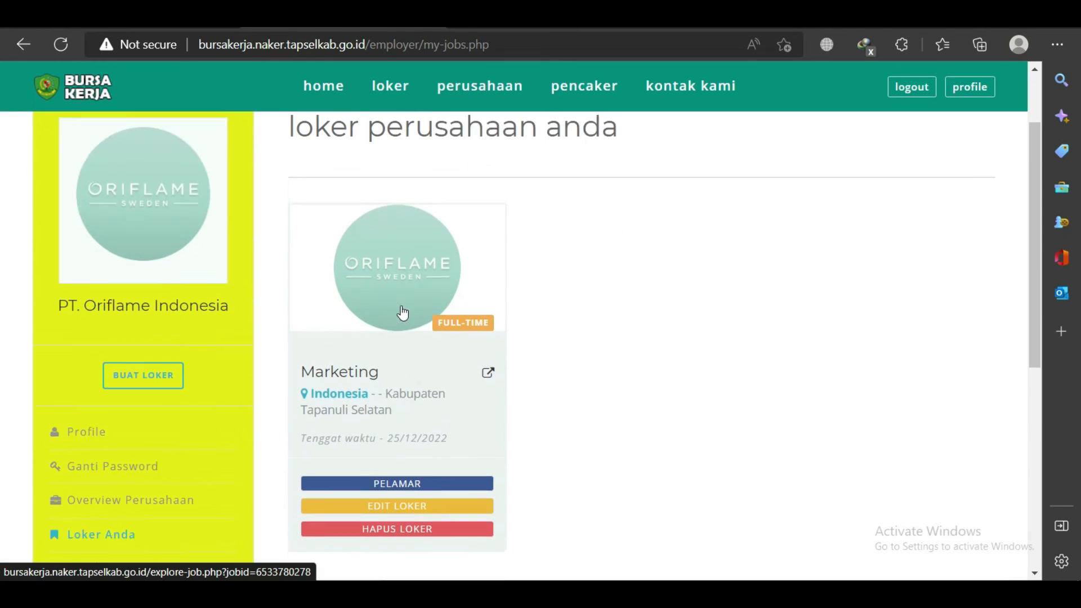
Check the Marketing vacancy under loker terbaru on the home page, then switch to Chrome.
{"action": "left_click", "coordinate": [480, 94]}
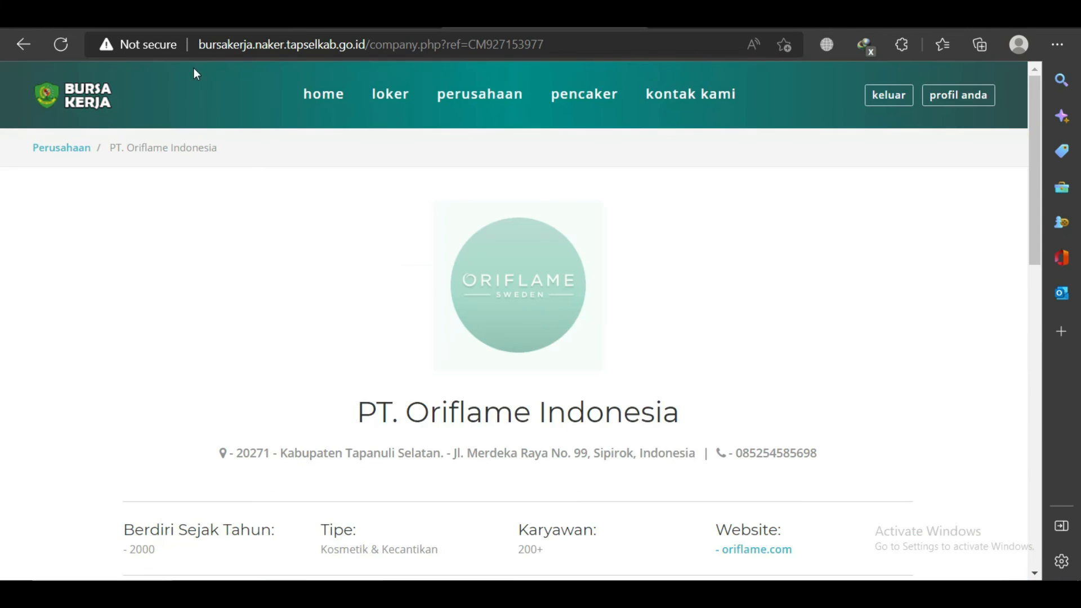
{"action": "left_click", "coordinate": [88, 105]}
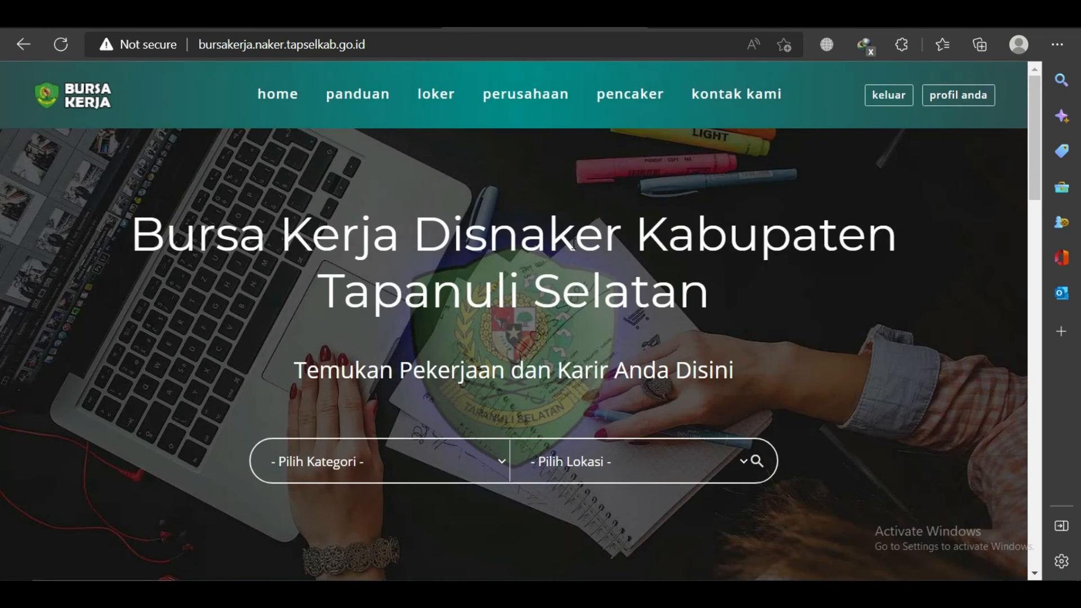
{"action": "scroll", "coordinate": [573, 244], "scroll_direction": "down", "scroll_amount": 5}
{"action": "scroll", "coordinate": [572, 243], "scroll_direction": "down", "scroll_amount": 10}
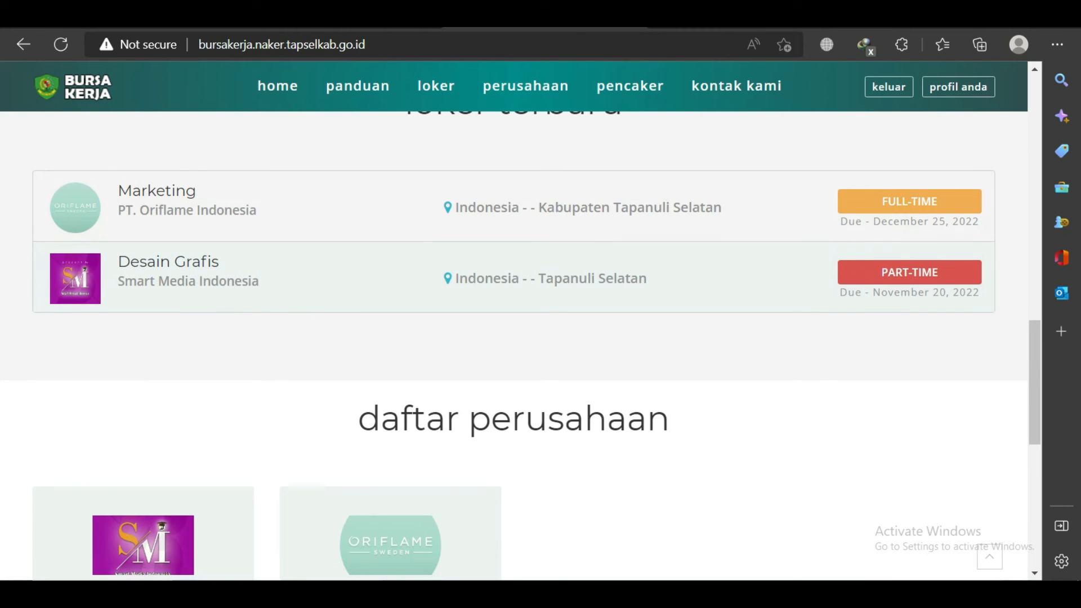
{"action": "left_click", "coordinate": [226, 531]}
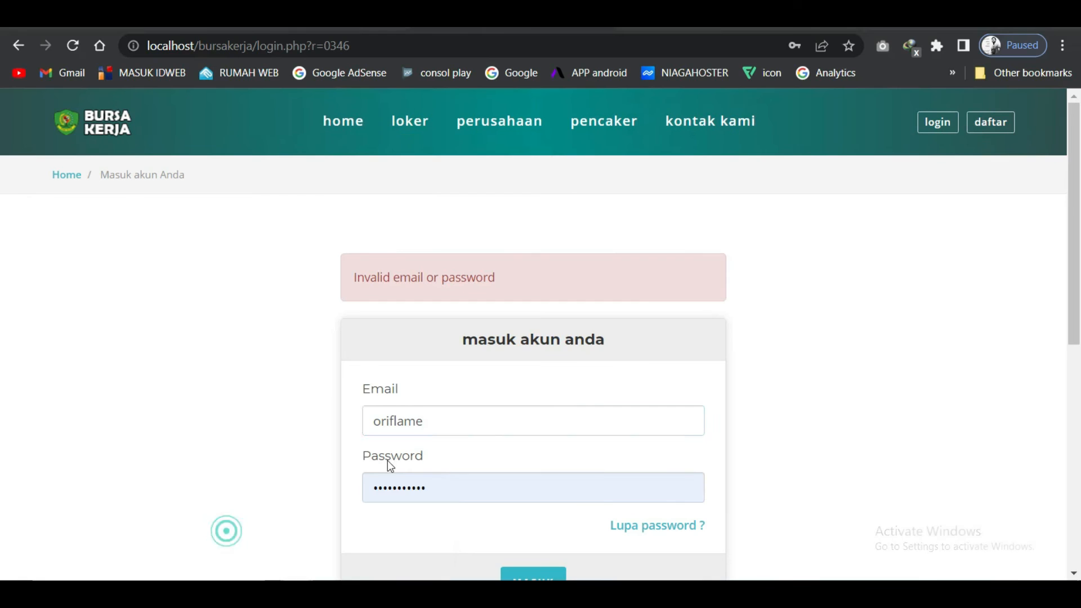
Log in to the live site as the job seeker using the autofilled email and password.
{"action": "left_click", "coordinate": [102, 17]}
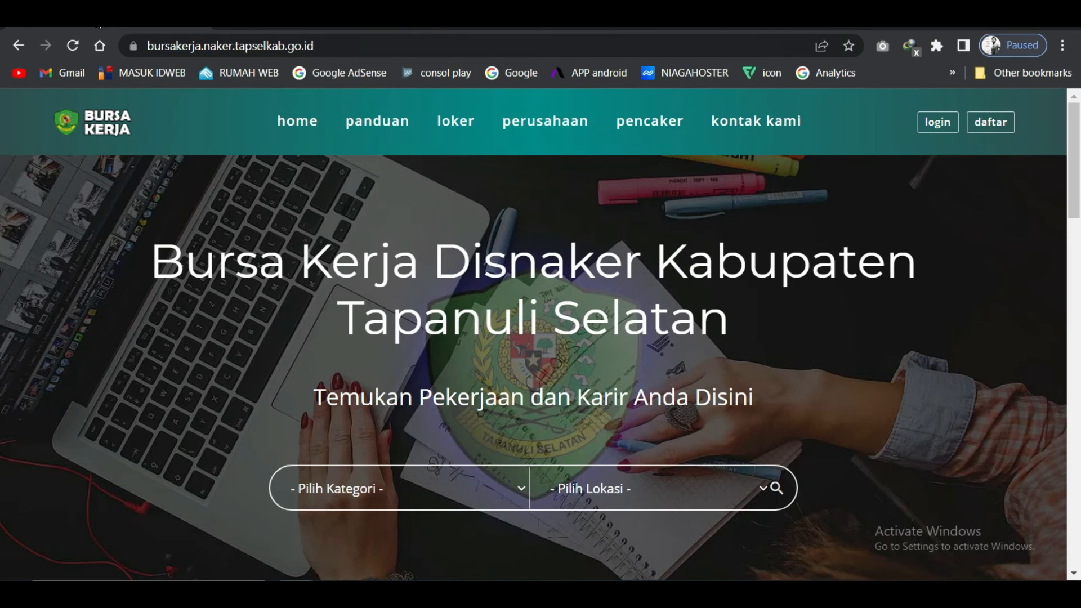
{"action": "left_click", "coordinate": [104, 121]}
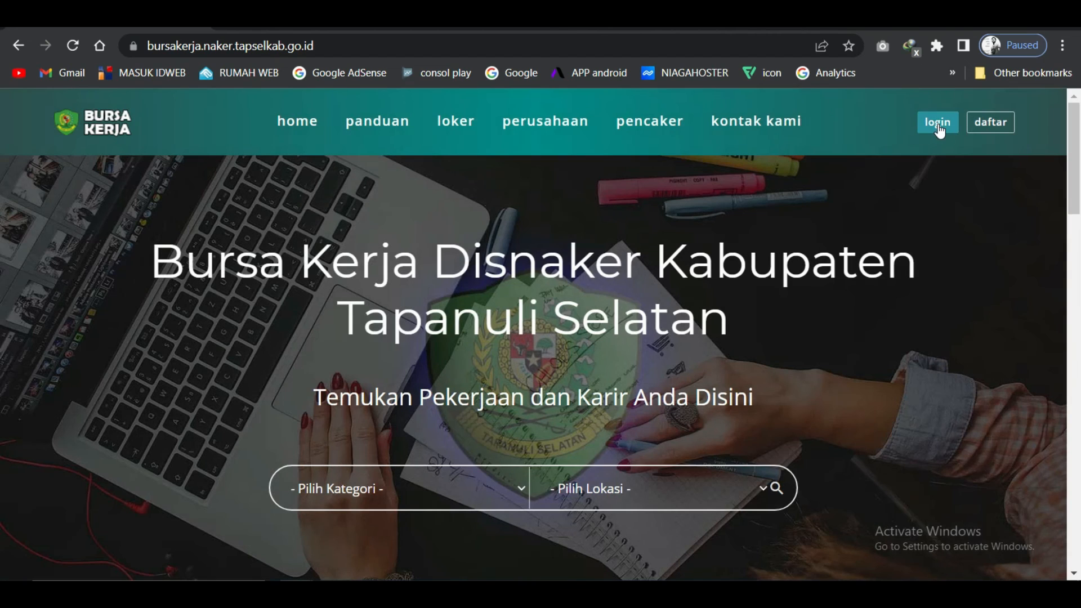
{"action": "left_click", "coordinate": [938, 124]}
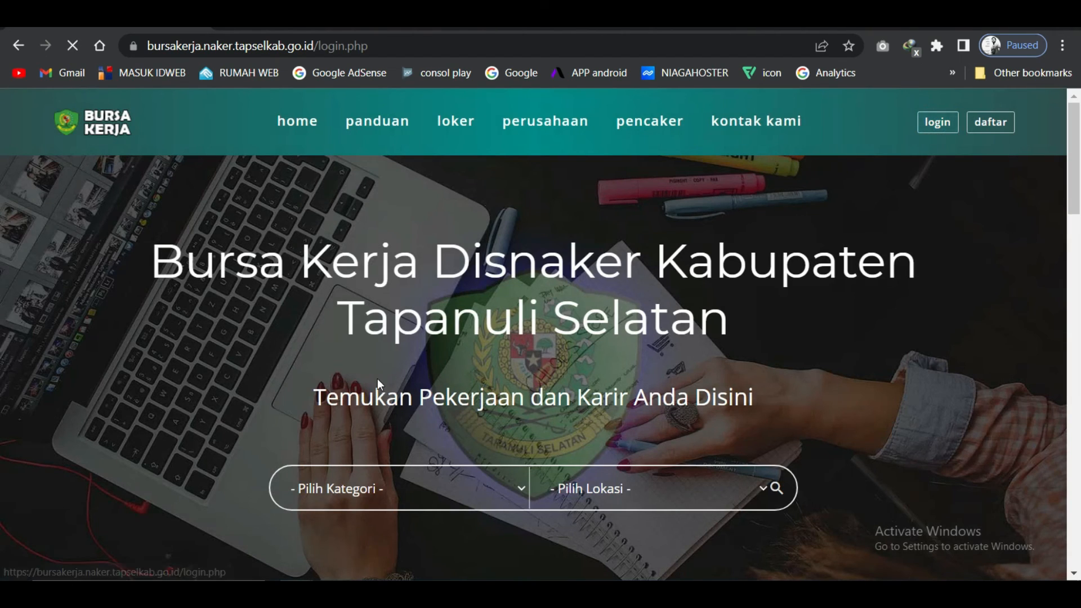
{"action": "left_click", "coordinate": [519, 360]}
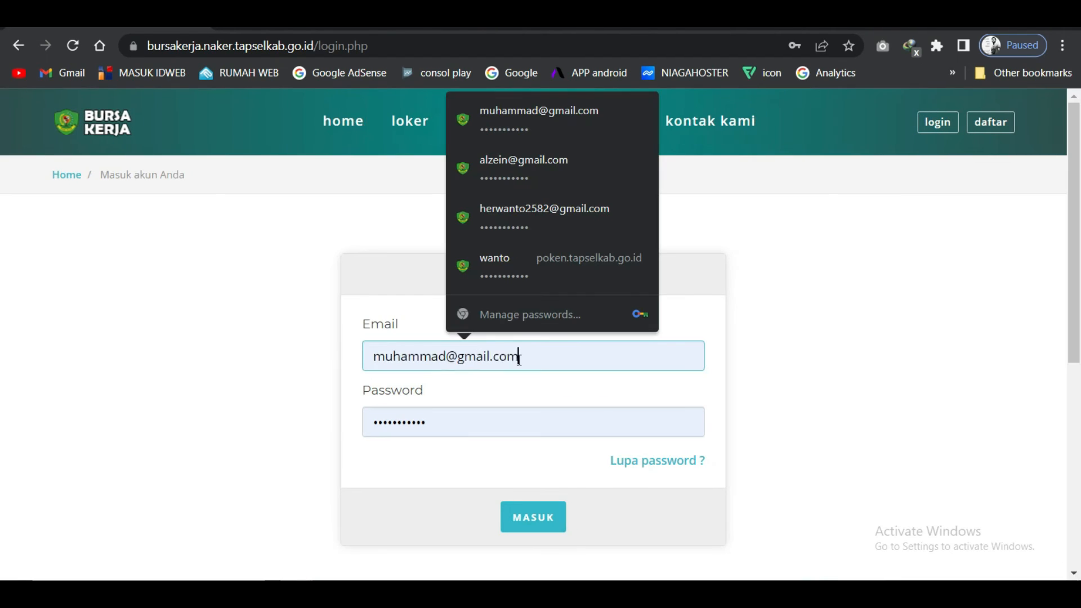
{"action": "double_click", "coordinate": [519, 358]}
{"action": "left_click", "coordinate": [539, 360]}
{"action": "left_click", "coordinate": [535, 515]}
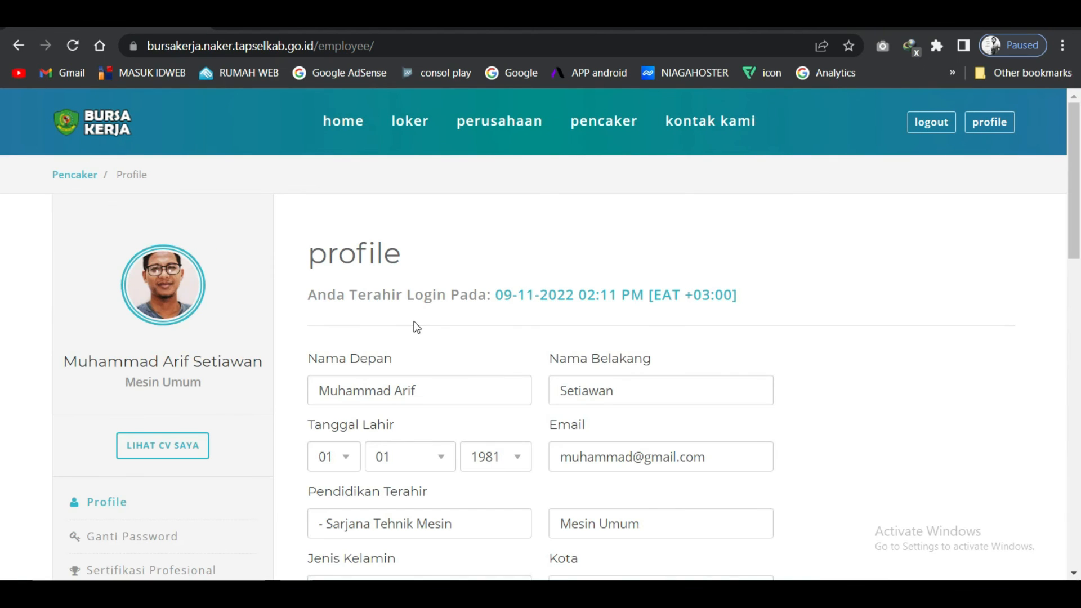
Browse the home page's latest jobs and view the Desain Grafis job details.
{"action": "scroll", "coordinate": [416, 326], "scroll_direction": "down", "scroll_amount": 4}
{"action": "scroll", "coordinate": [415, 313], "scroll_direction": "up", "scroll_amount": 4}
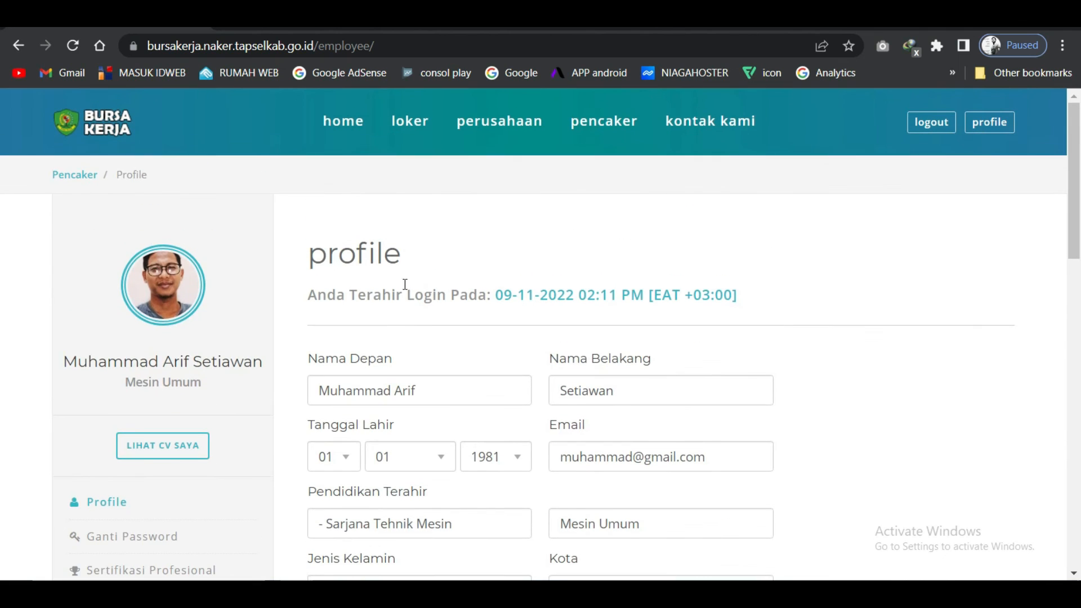
{"action": "right_click", "coordinate": [90, 117]}
{"action": "left_click", "coordinate": [120, 118]}
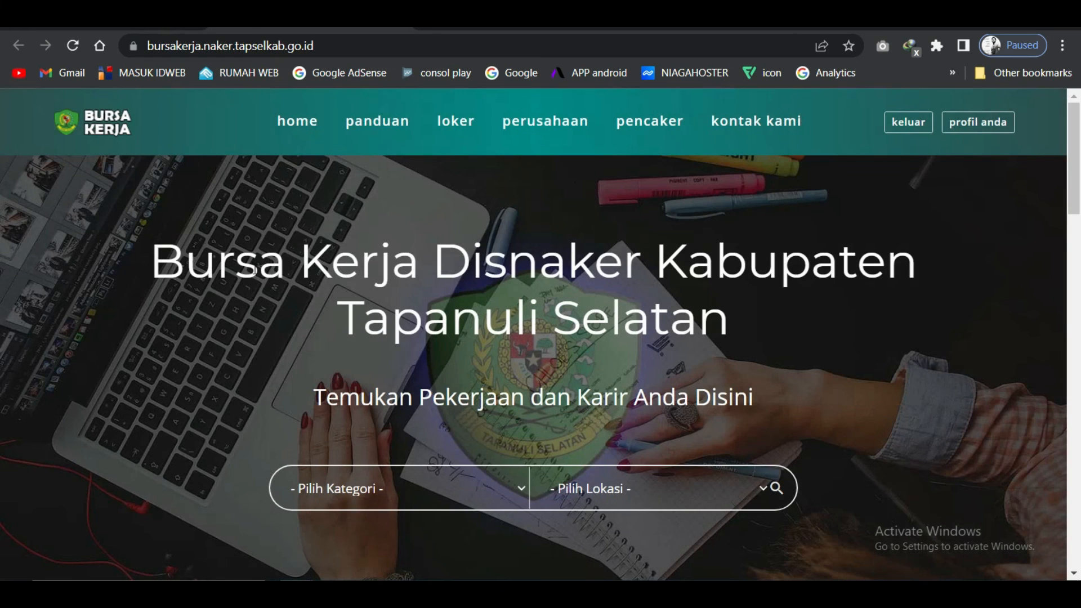
{"action": "scroll", "coordinate": [372, 338], "scroll_direction": "down", "scroll_amount": 15}
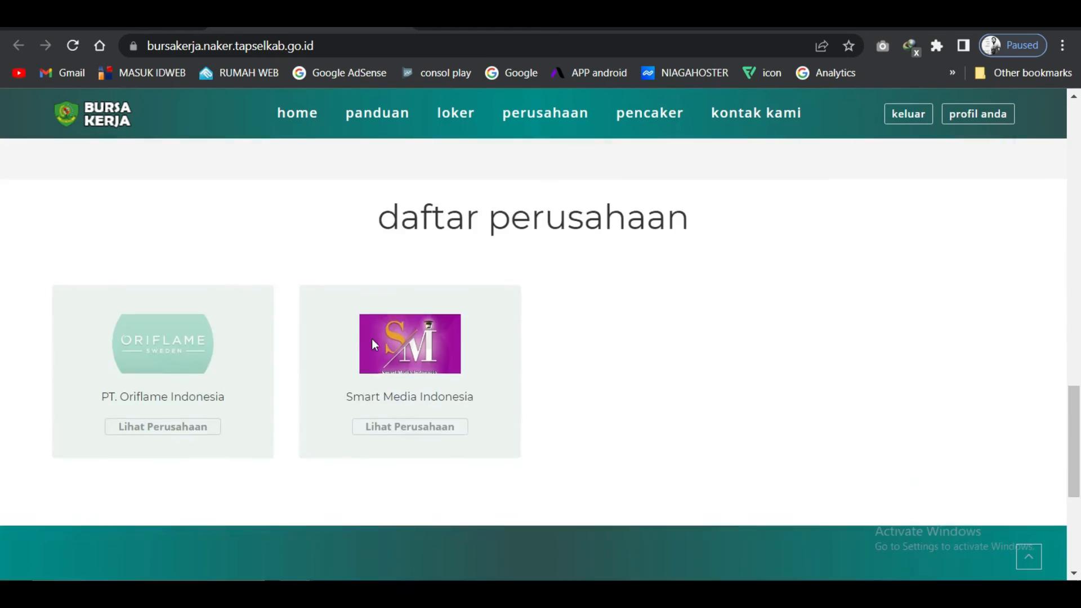
{"action": "scroll", "coordinate": [372, 339], "scroll_direction": "up", "scroll_amount": 6}
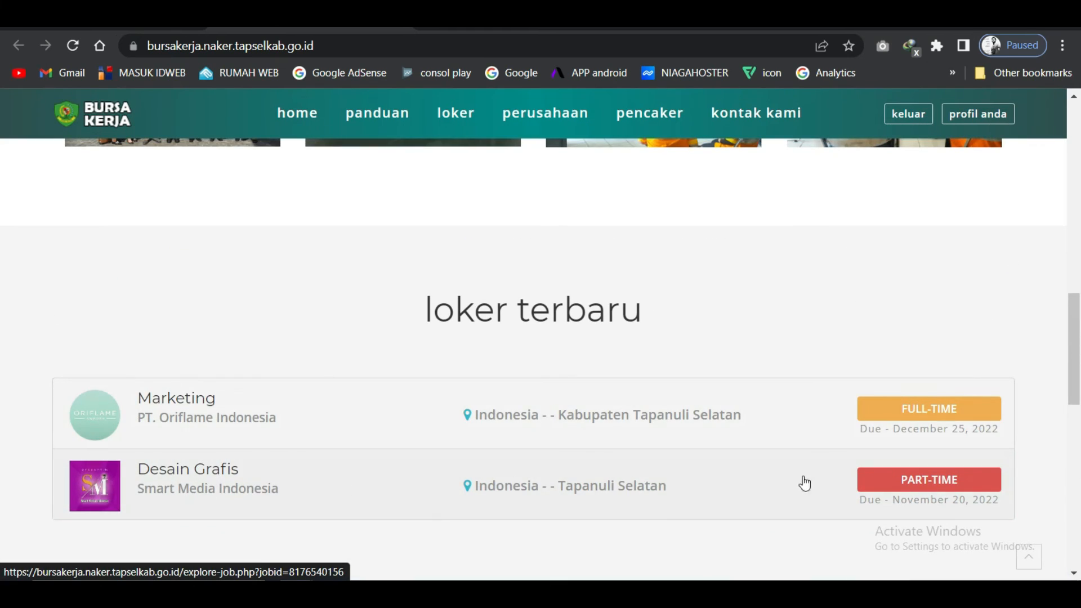
{"action": "left_click", "coordinate": [209, 492]}
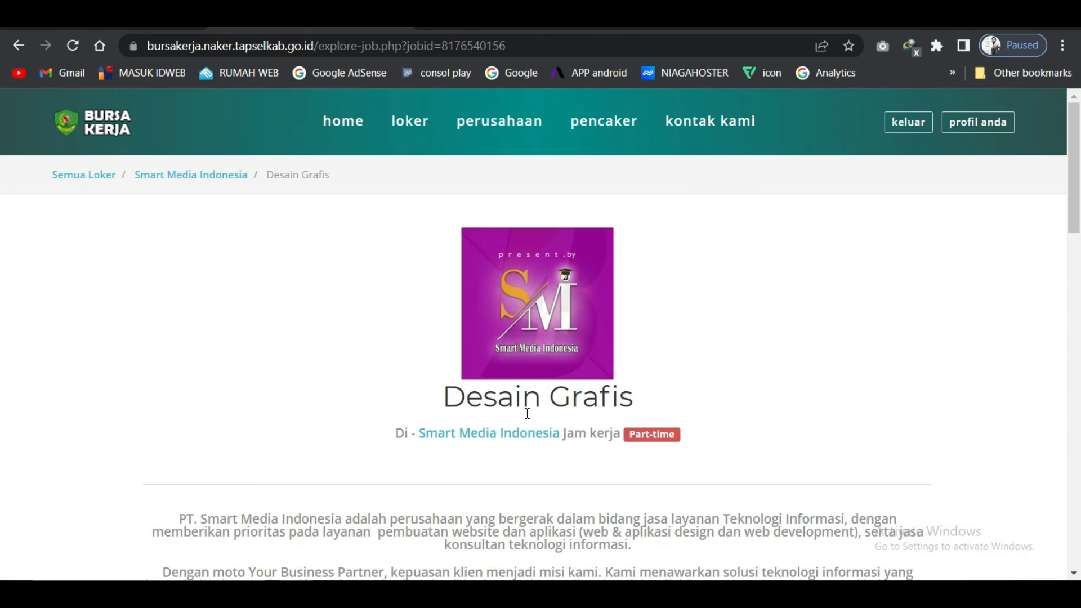
{"action": "scroll", "coordinate": [527, 413], "scroll_direction": "down", "scroll_amount": 4}
{"action": "scroll", "coordinate": [526, 418], "scroll_direction": "up", "scroll_amount": 4}
{"action": "left_click", "coordinate": [22, 45]}
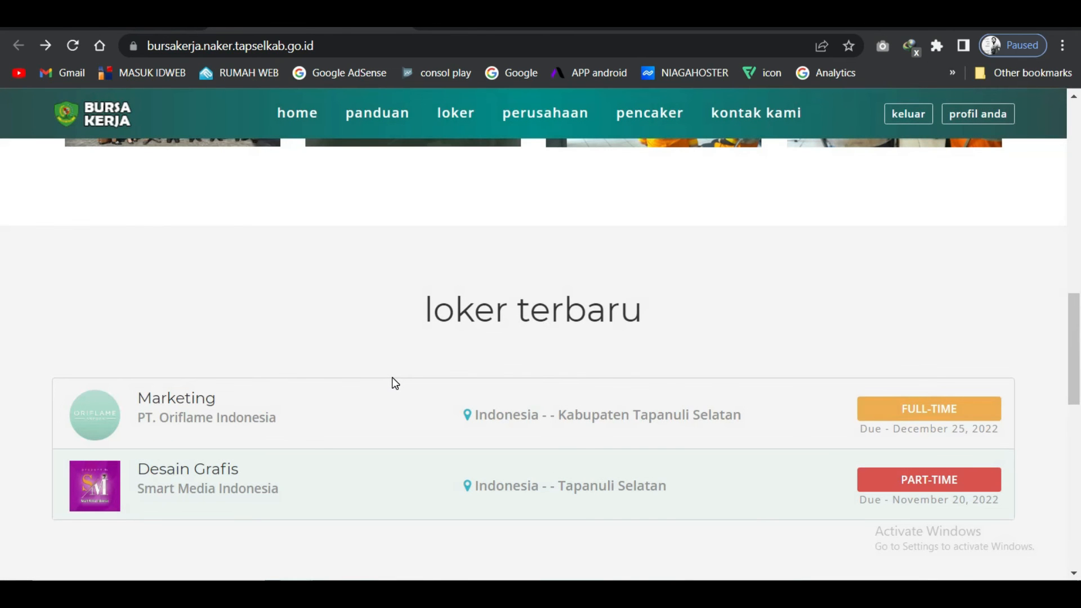
Open the Oriflame Marketing job in a new tab.
{"action": "right_click", "coordinate": [242, 420]}
{"action": "left_click", "coordinate": [296, 433]}
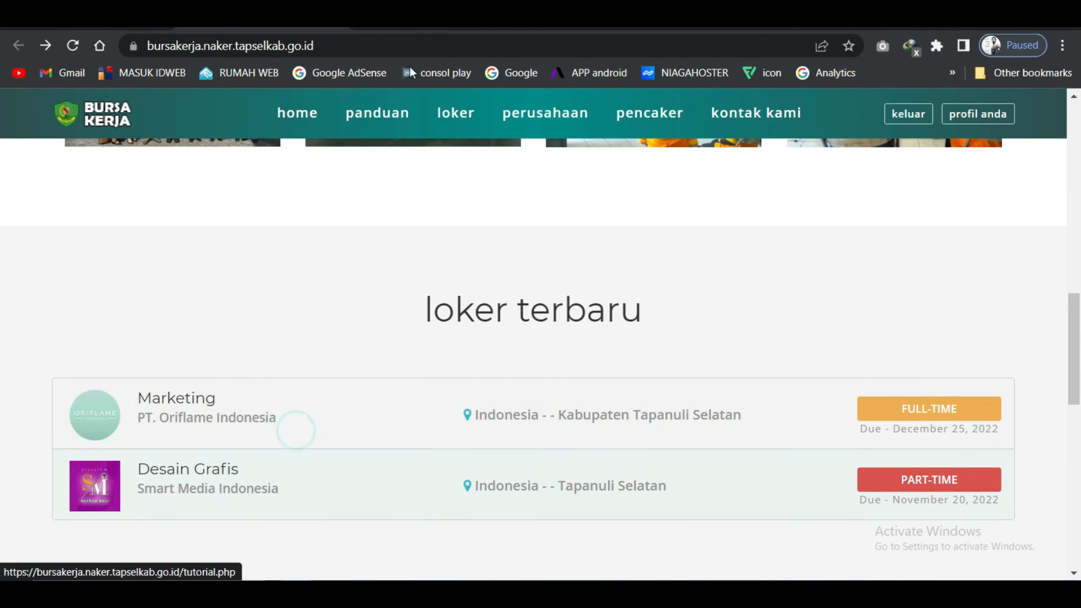
{"action": "left_click", "coordinate": [416, 19]}
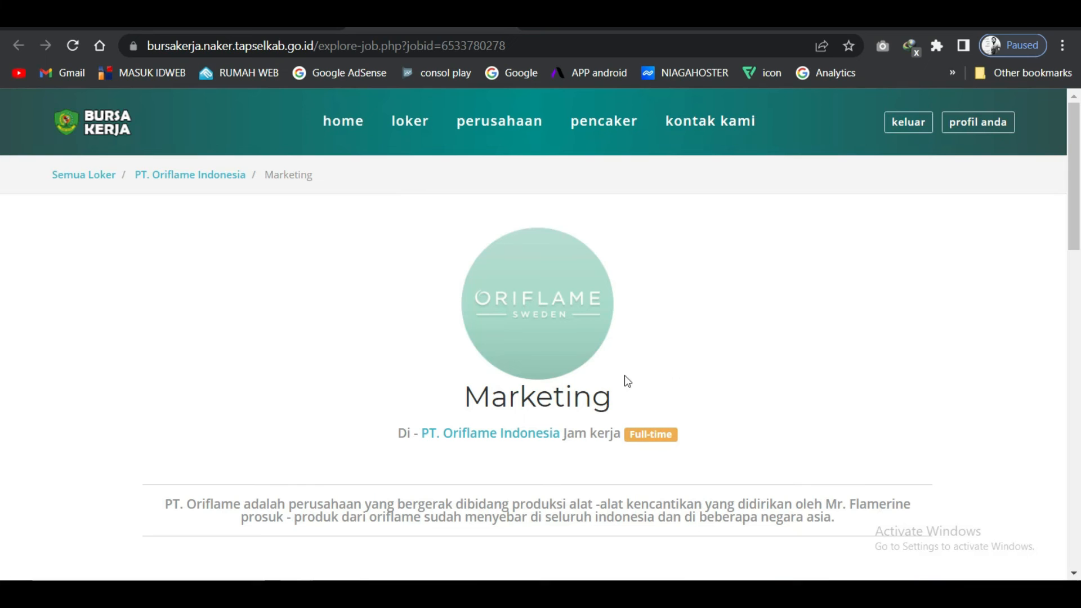
Apply with LAMAR PEKERJAAN INI and confirm with OK until the success message appears.
{"action": "left_click_drag", "start_coordinate": [1073, 197], "coordinate": [1078, 416]}
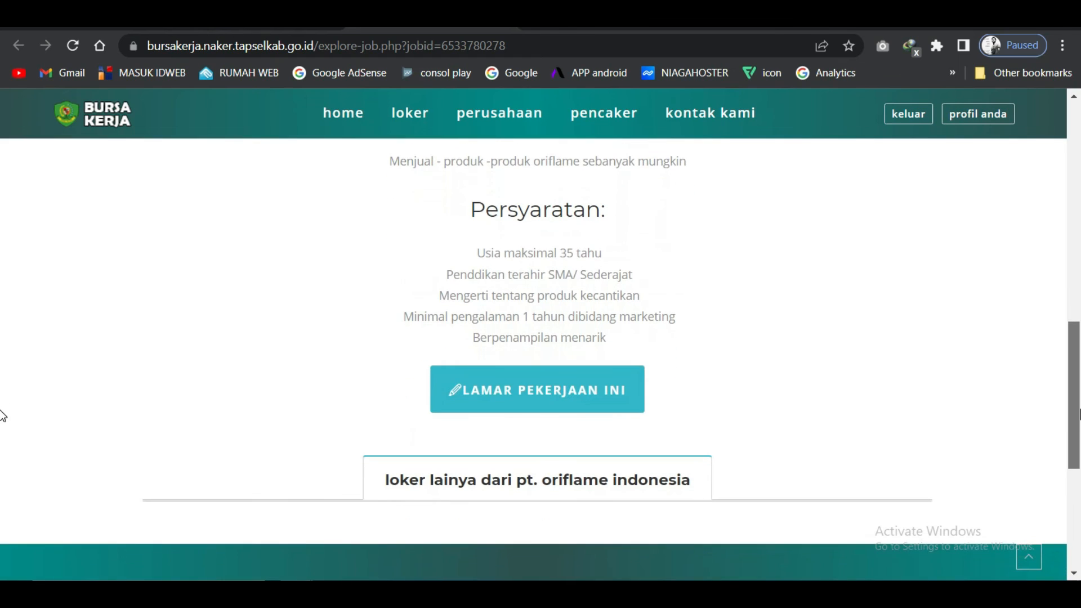
{"action": "left_click", "coordinate": [552, 399]}
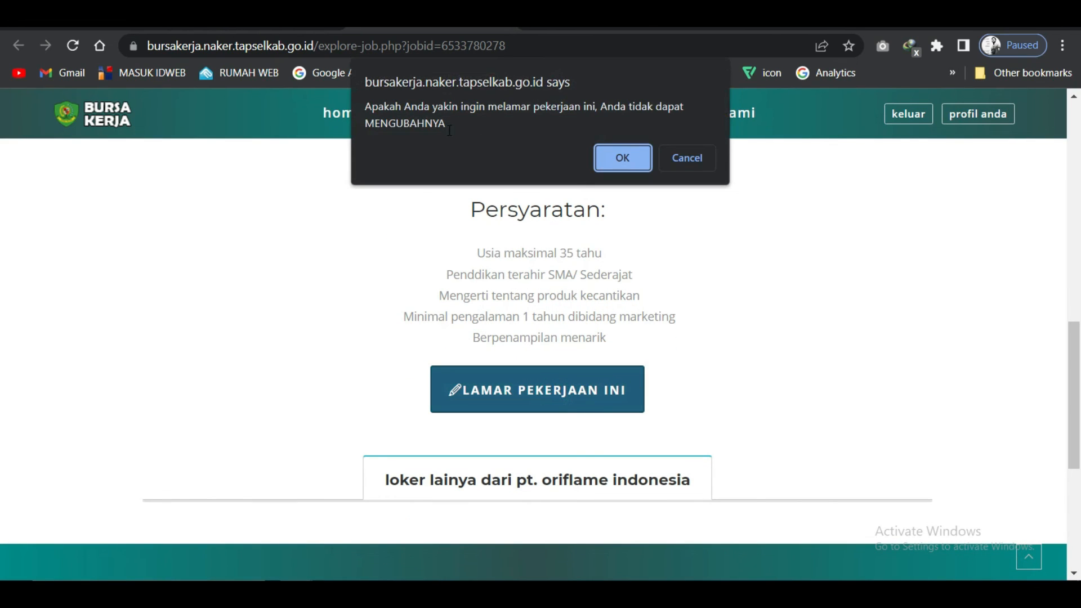
{"action": "left_click", "coordinate": [639, 164]}
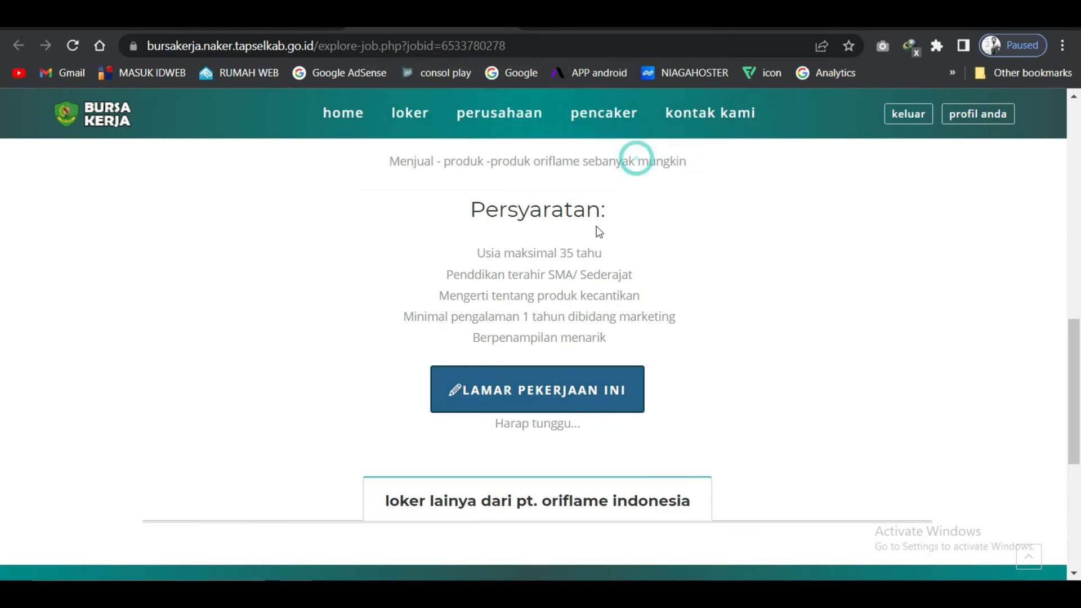
{"action": "left_click_drag", "start_coordinate": [364, 458], "coordinate": [762, 457]}
{"action": "left_click", "coordinate": [756, 370]}
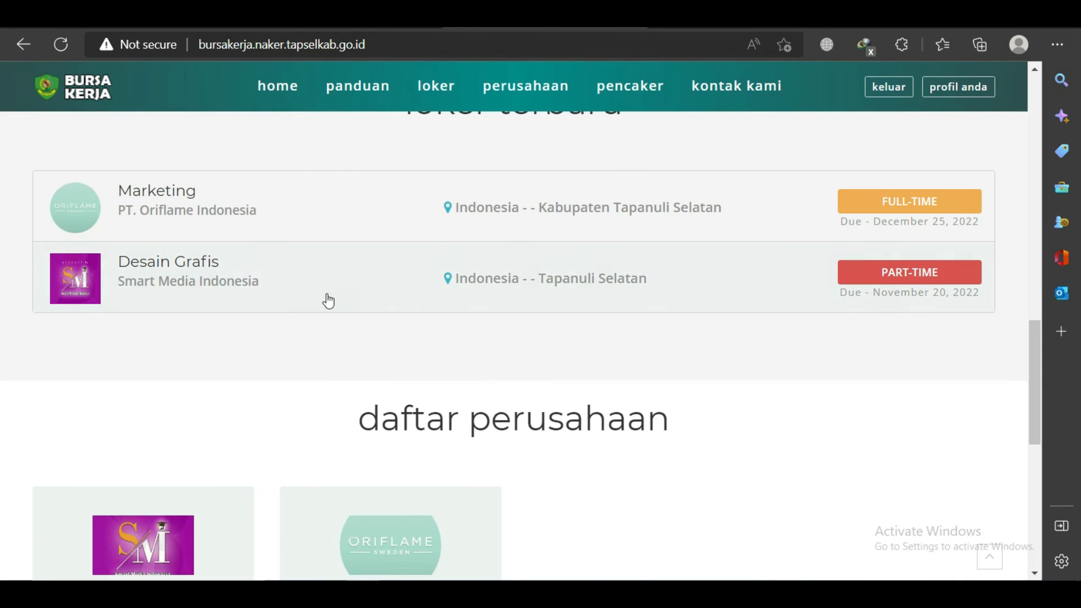
From the employer's Loker list, open PELAMAR for the Marketing job.
{"action": "scroll", "coordinate": [329, 301], "scroll_direction": "up", "scroll_amount": 15}
{"action": "left_click", "coordinate": [942, 107]}
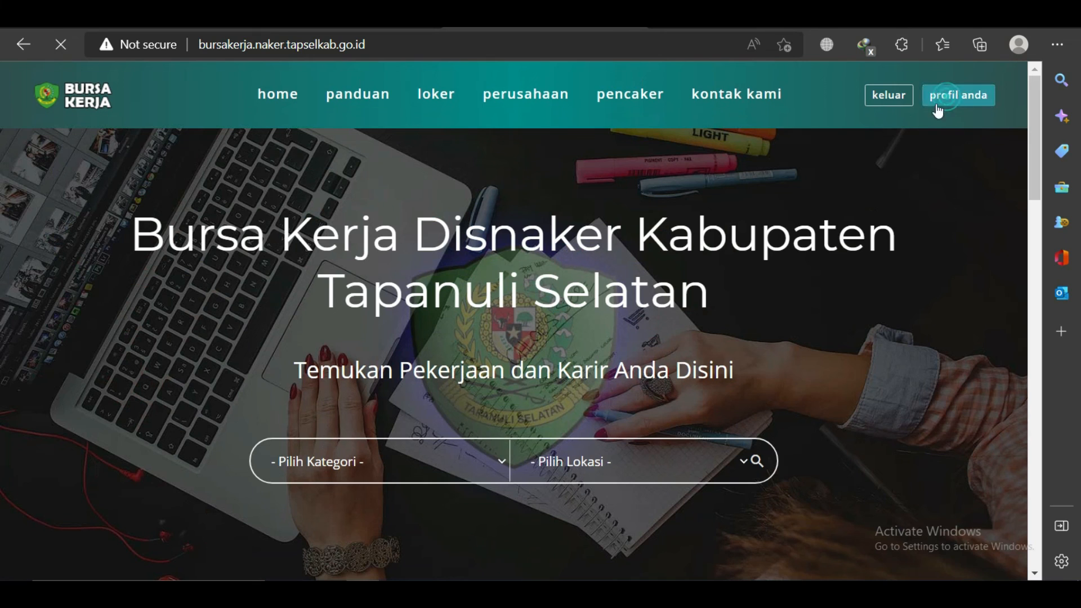
{"action": "scroll", "coordinate": [393, 312], "scroll_direction": "down", "scroll_amount": 3}
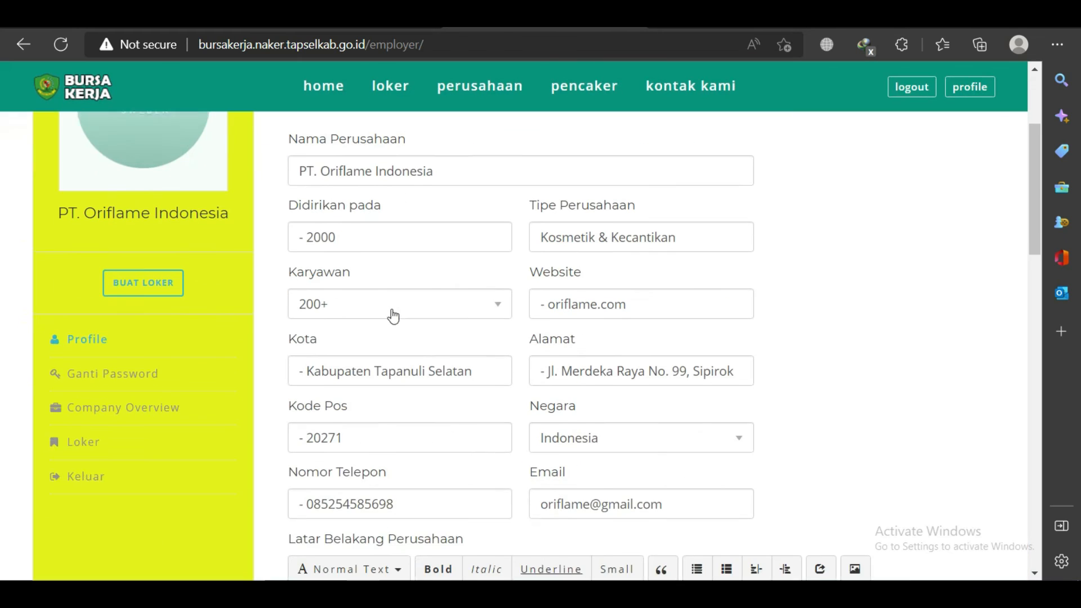
{"action": "left_click", "coordinate": [87, 435]}
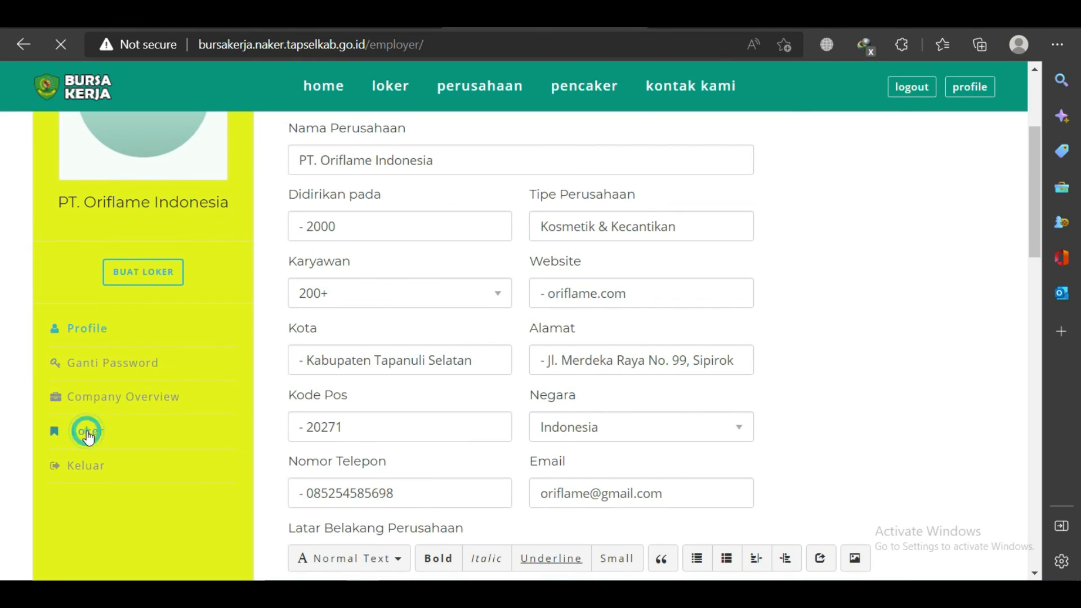
{"action": "scroll", "coordinate": [582, 307], "scroll_direction": "down", "scroll_amount": 3}
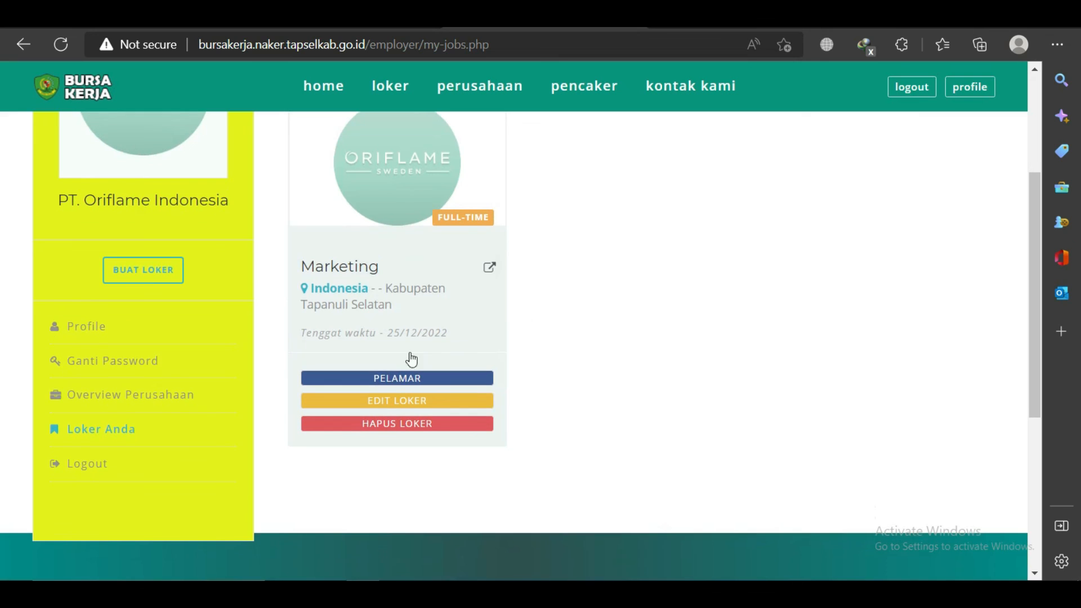
{"action": "left_click", "coordinate": [397, 378]}
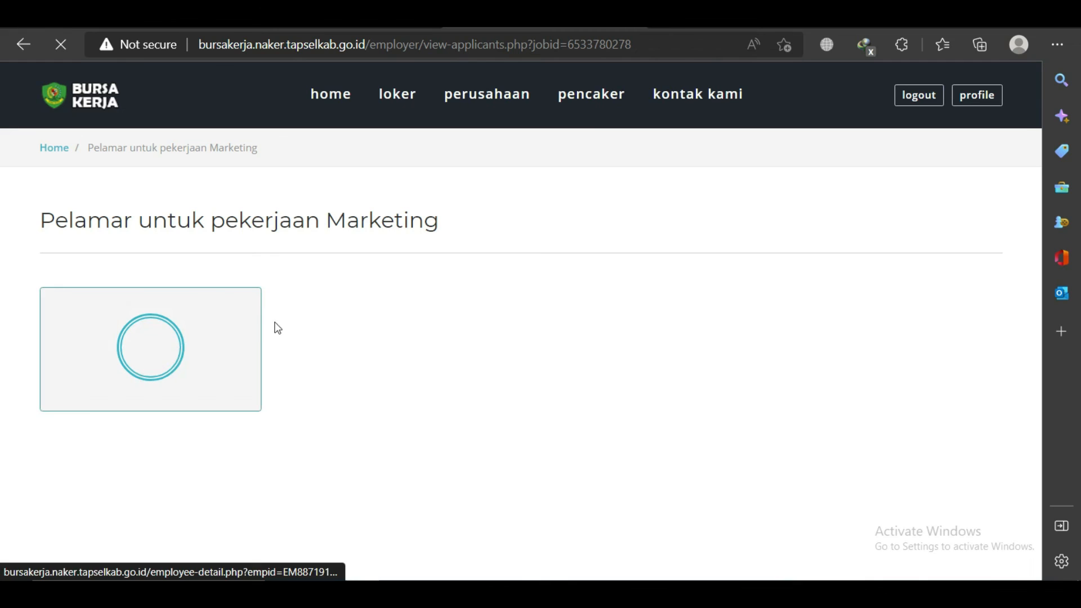
Open the applicant's profile and view the Pelatihan Welder training certificate.
{"action": "left_click", "coordinate": [190, 349]}
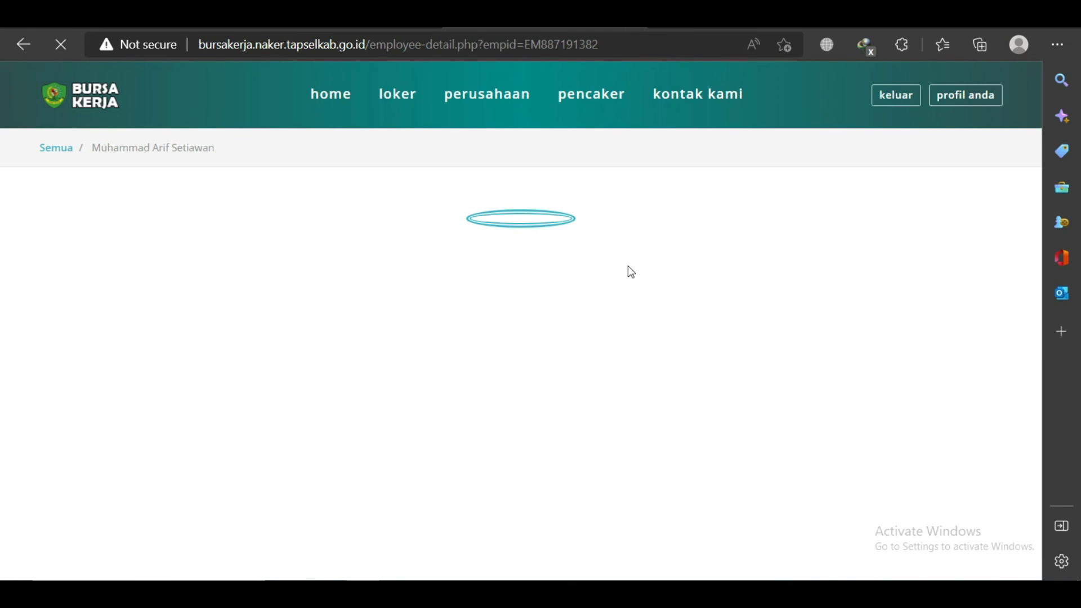
{"action": "left_click_drag", "start_coordinate": [1032, 107], "coordinate": [1037, 195]}
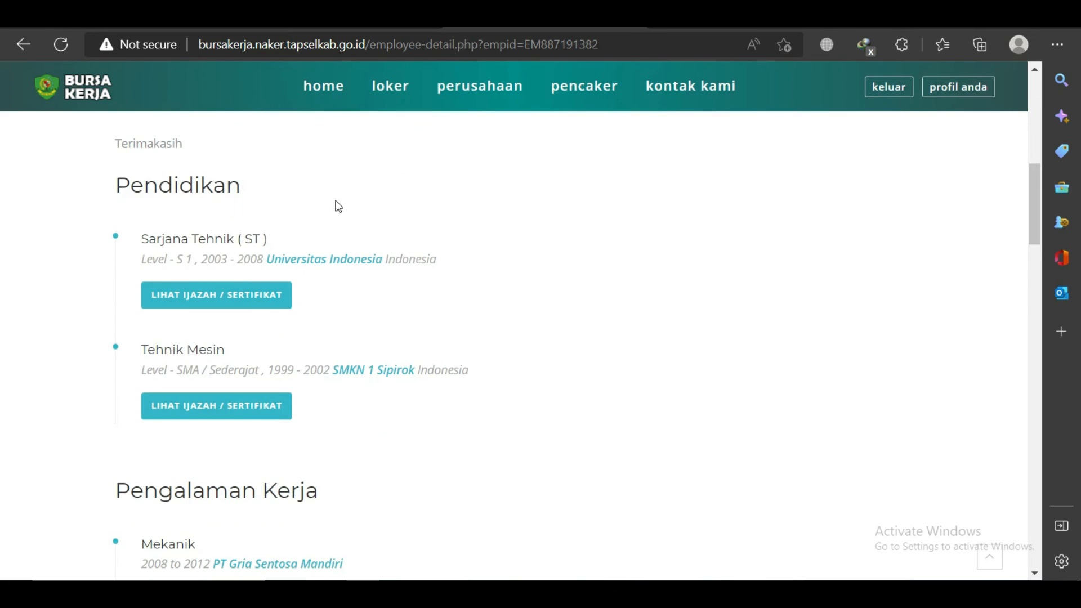
{"action": "scroll", "coordinate": [226, 383], "scroll_direction": "down", "scroll_amount": 6}
{"action": "left_click", "coordinate": [188, 377]}
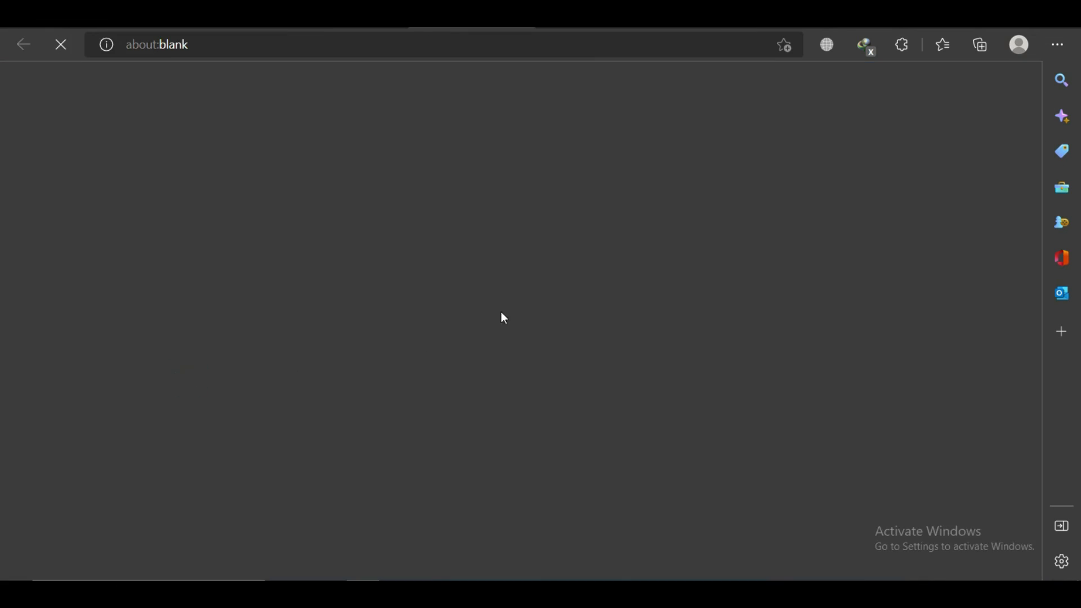
{"action": "left_click", "coordinate": [327, 16]}
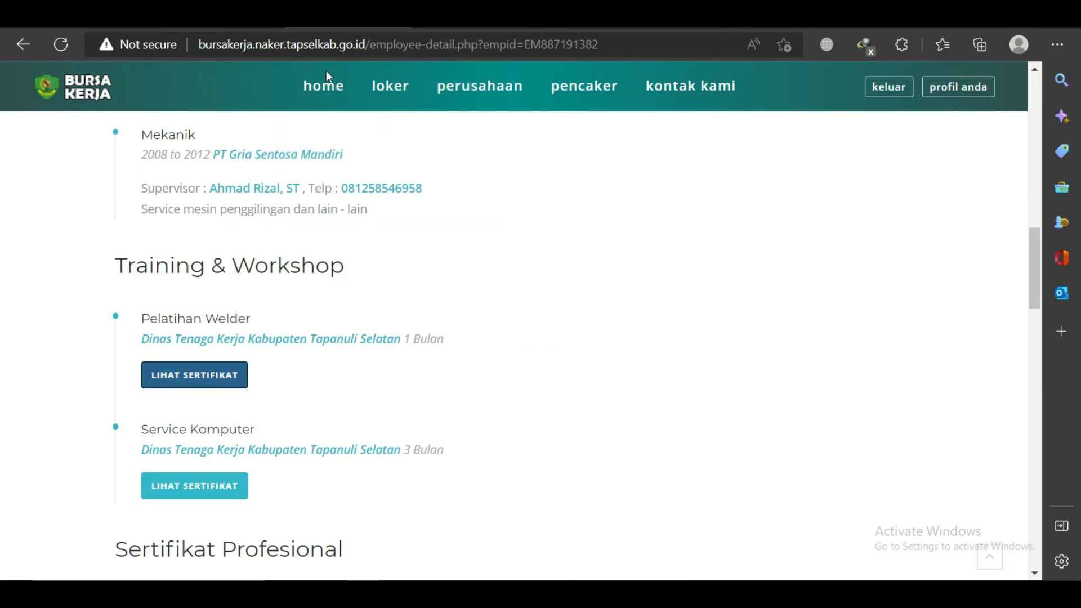
View the KTP, SIM A, SKCK and Kartu AK1 attachments, closing each afterwards.
{"action": "scroll", "coordinate": [215, 448], "scroll_direction": "down", "scroll_amount": 3}
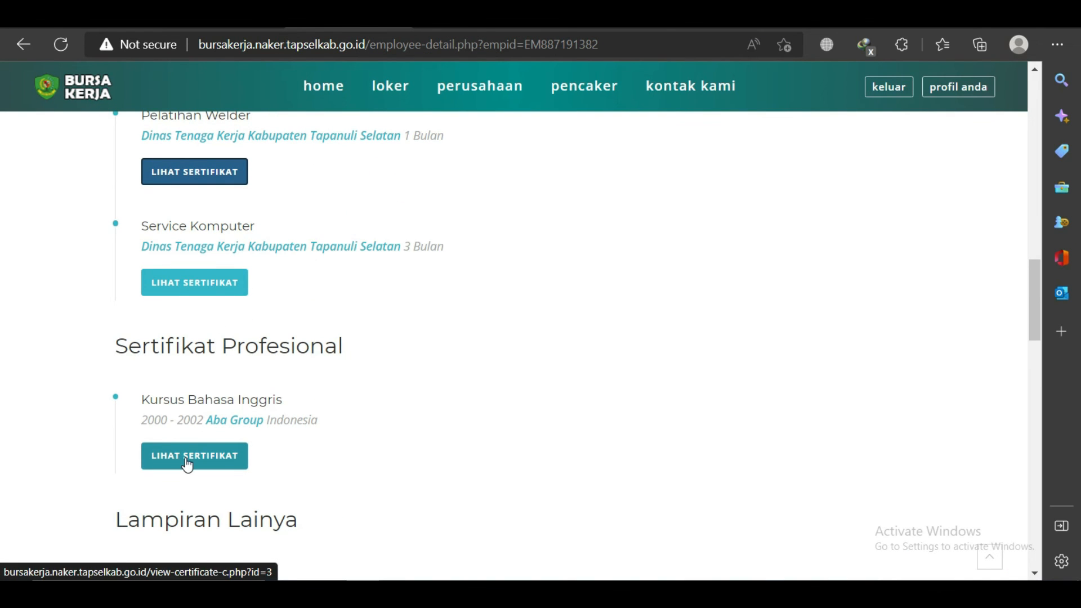
{"action": "scroll", "coordinate": [193, 437], "scroll_direction": "down", "scroll_amount": 6}
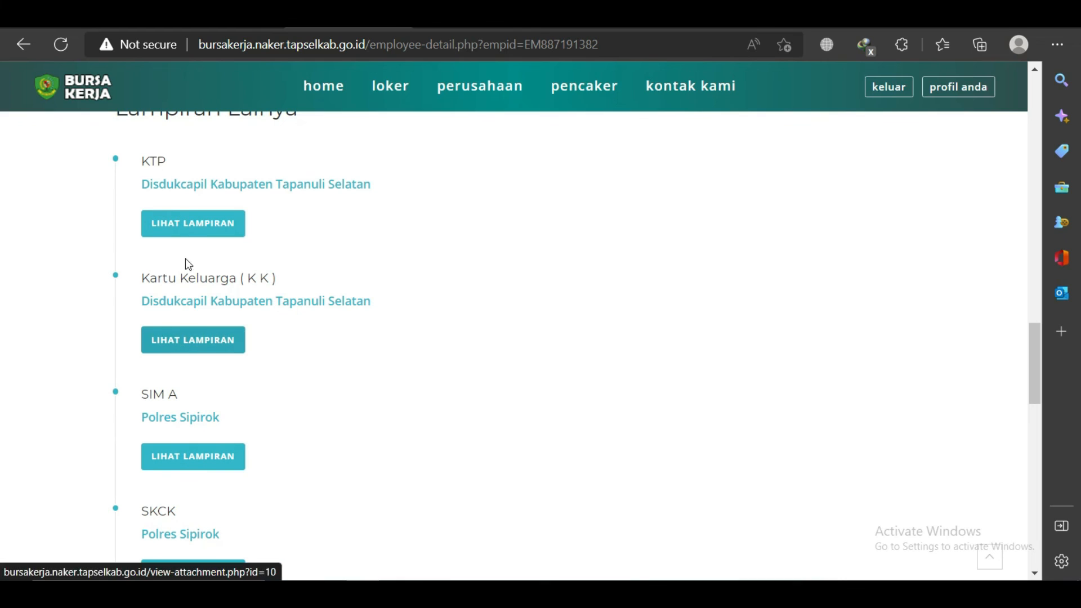
{"action": "left_click", "coordinate": [201, 225]}
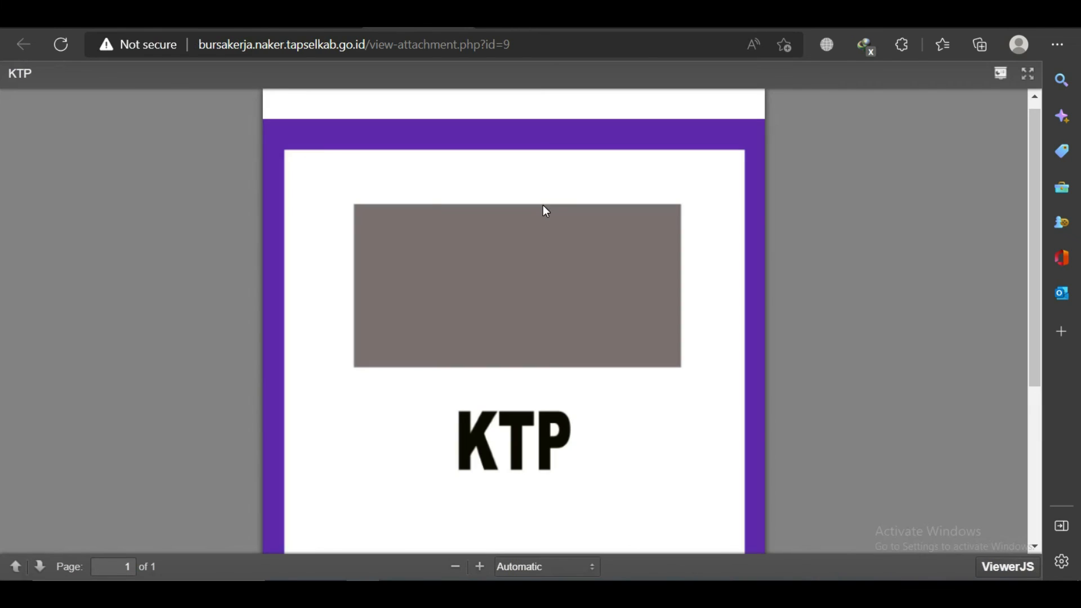
{"action": "key", "text": "ctrl+w"}
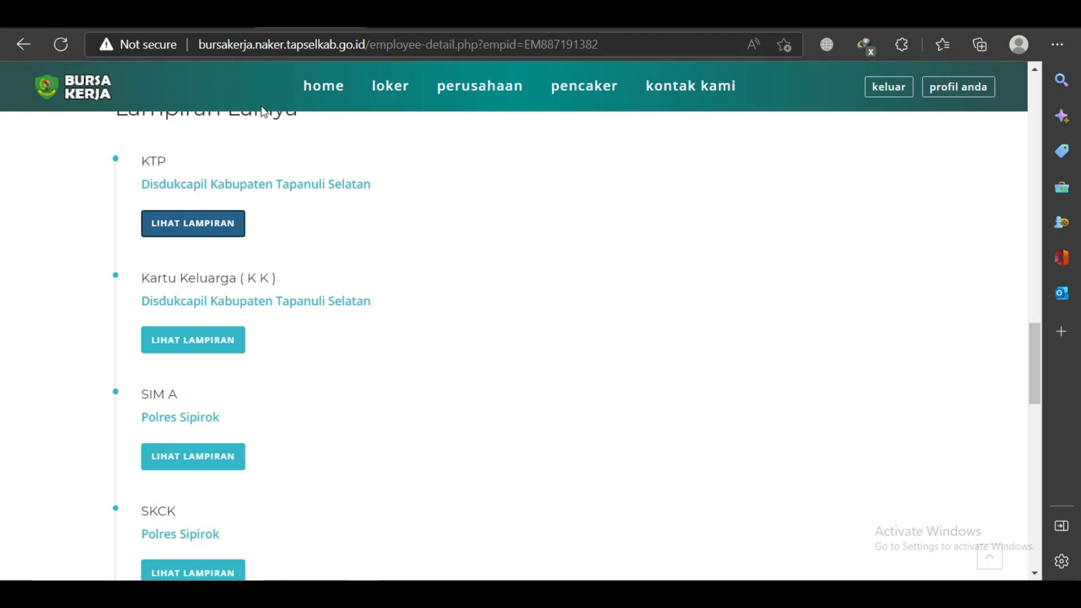
{"action": "left_click", "coordinate": [182, 459]}
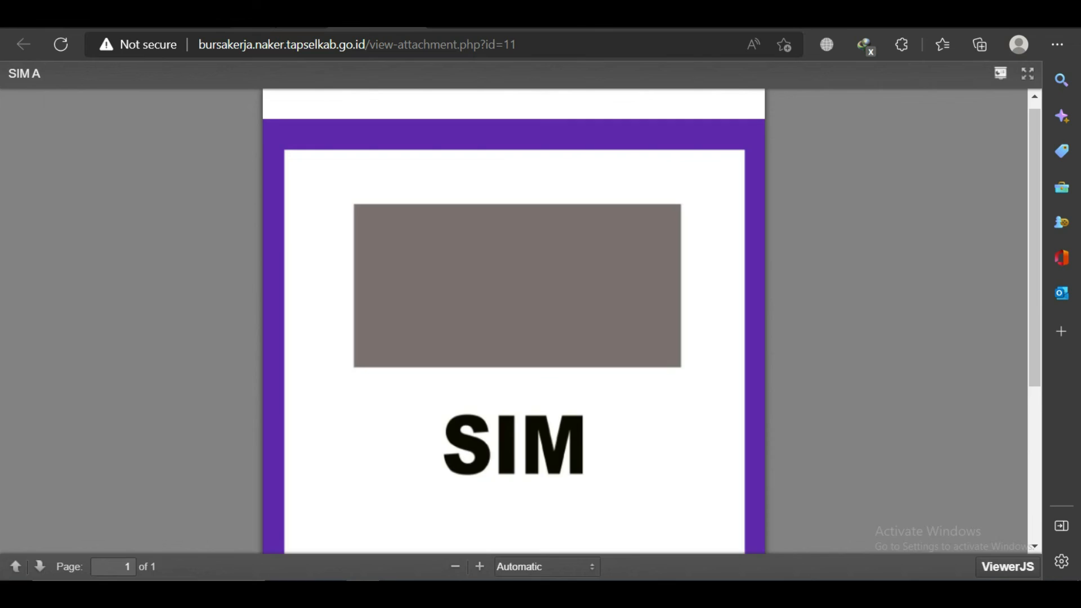
{"action": "key", "text": "ctrl+w"}
{"action": "scroll", "coordinate": [216, 485], "scroll_direction": "down", "scroll_amount": 3}
{"action": "left_click", "coordinate": [184, 365]}
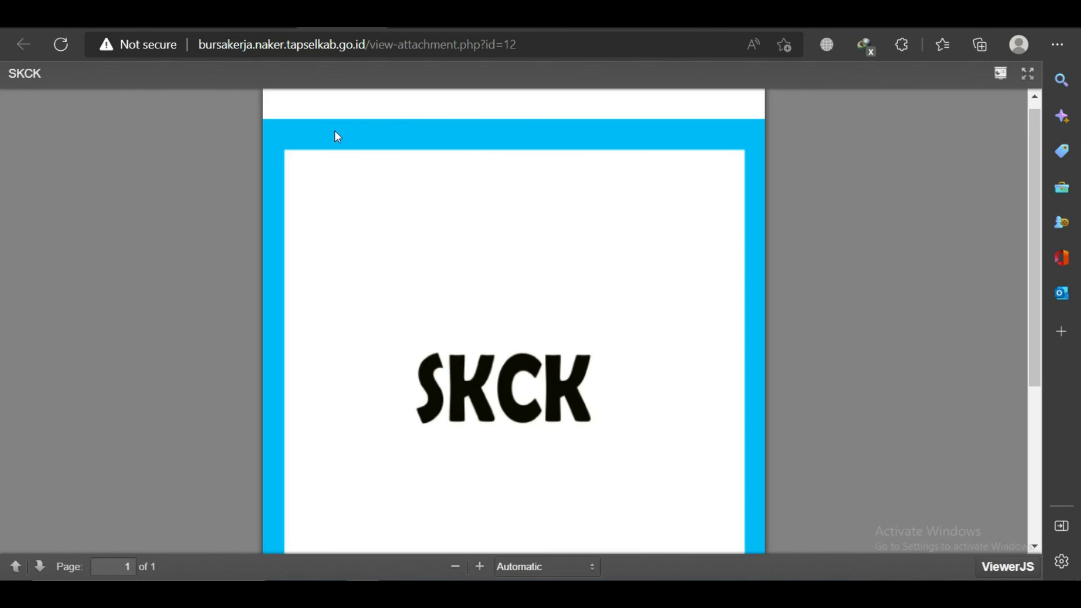
{"action": "key", "text": "ctrl+w"}
{"action": "scroll", "coordinate": [208, 509], "scroll_direction": "down", "scroll_amount": 3}
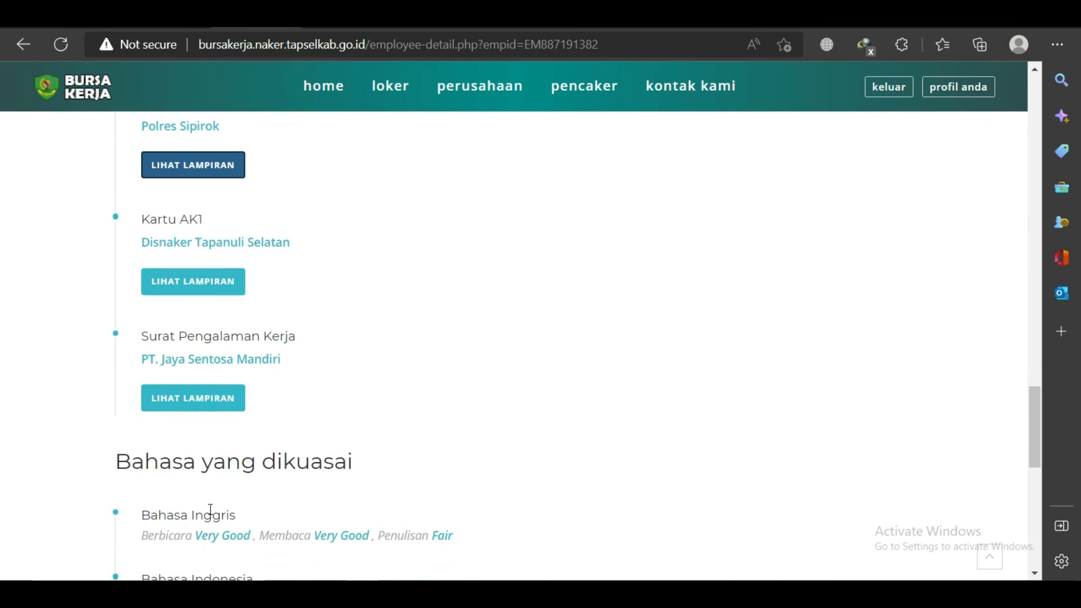
{"action": "left_click", "coordinate": [184, 282]}
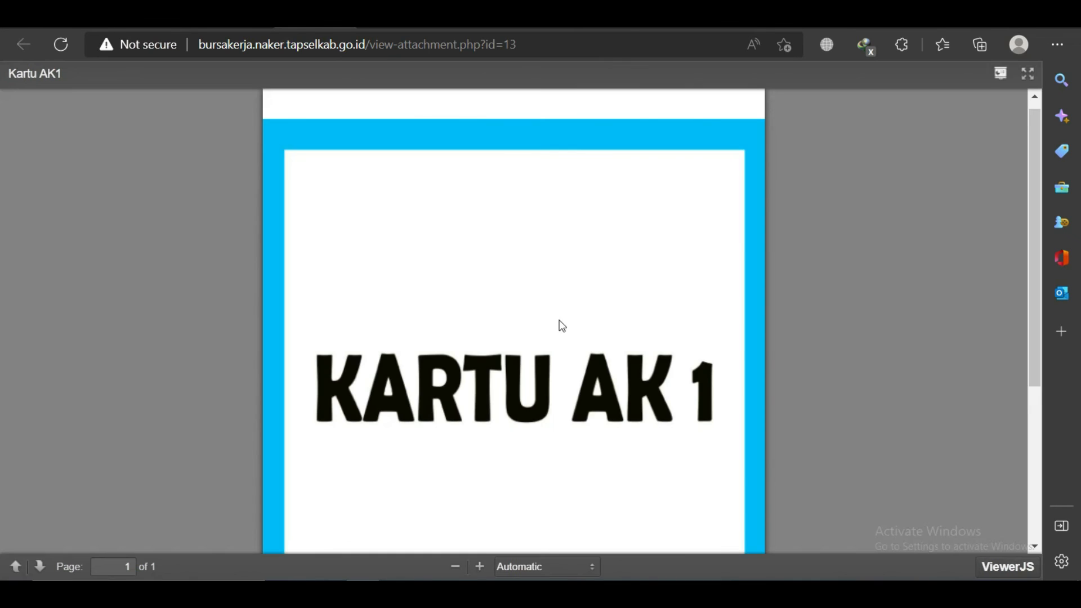
{"action": "left_click", "coordinate": [157, 18]}
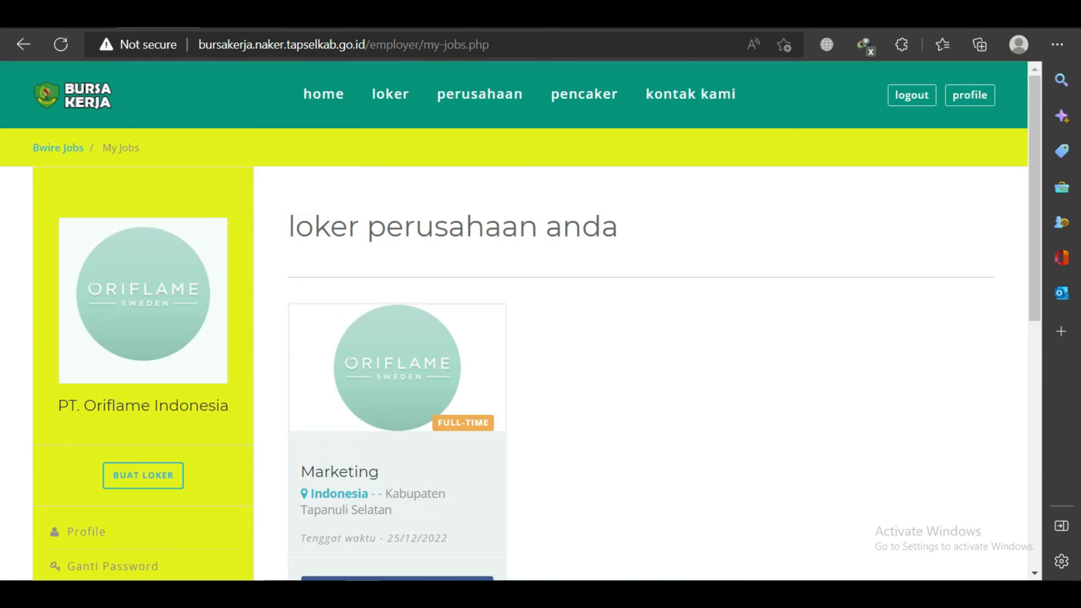
Glance at the applicant's profile, reload the company's jobs page, then go to the Bursa Kerja home page.
{"action": "left_click", "coordinate": [236, 18]}
{"action": "scroll", "coordinate": [258, 384], "scroll_direction": "up", "scroll_amount": 20}
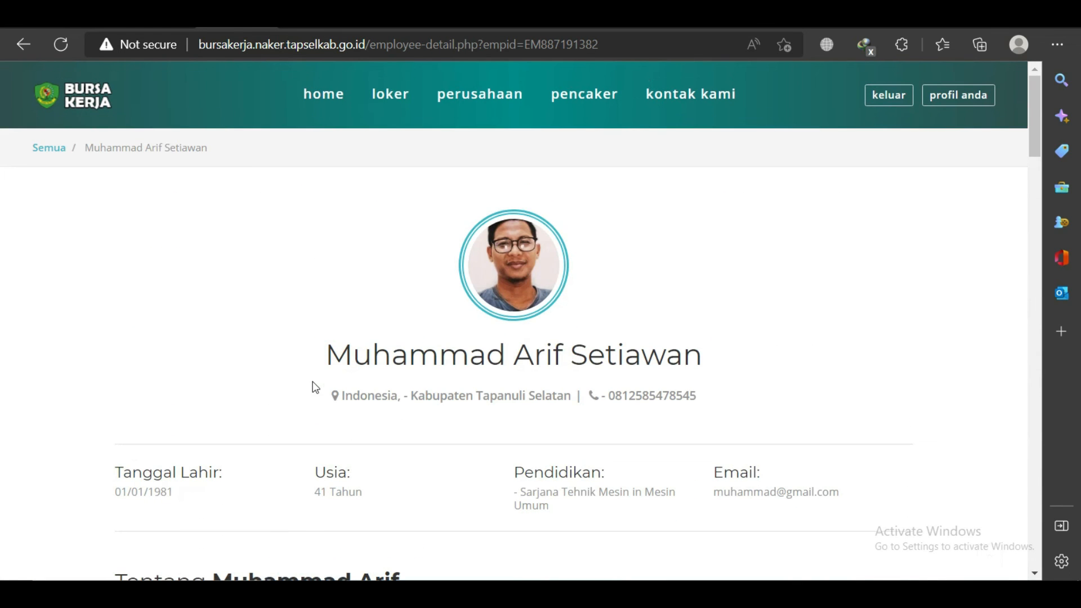
{"action": "left_click", "coordinate": [158, 18]}
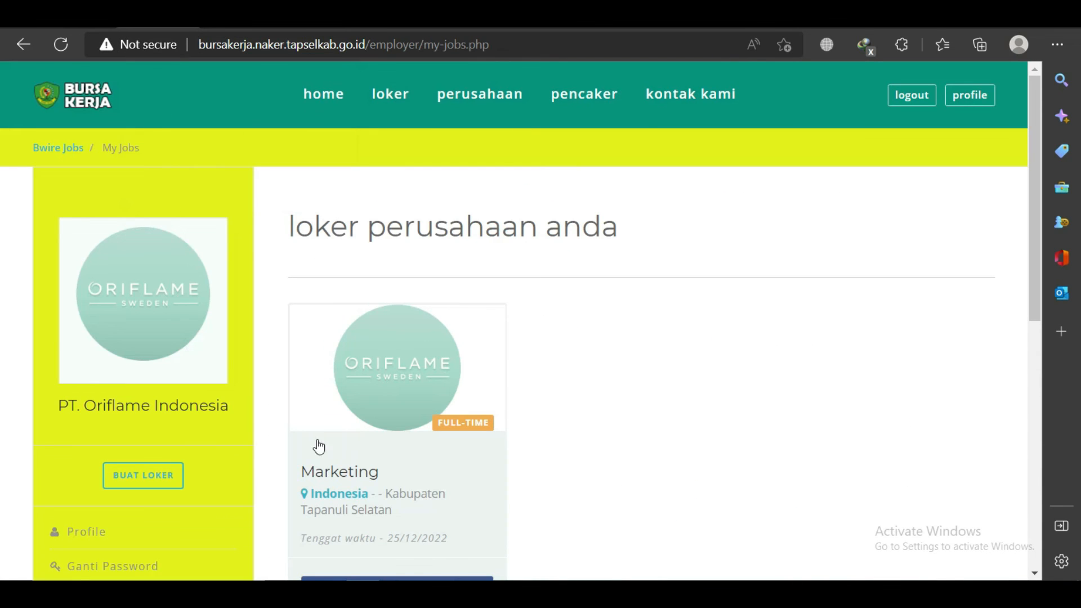
{"action": "scroll", "coordinate": [319, 447], "scroll_direction": "down", "scroll_amount": 3}
{"action": "left_click", "coordinate": [60, 43]}
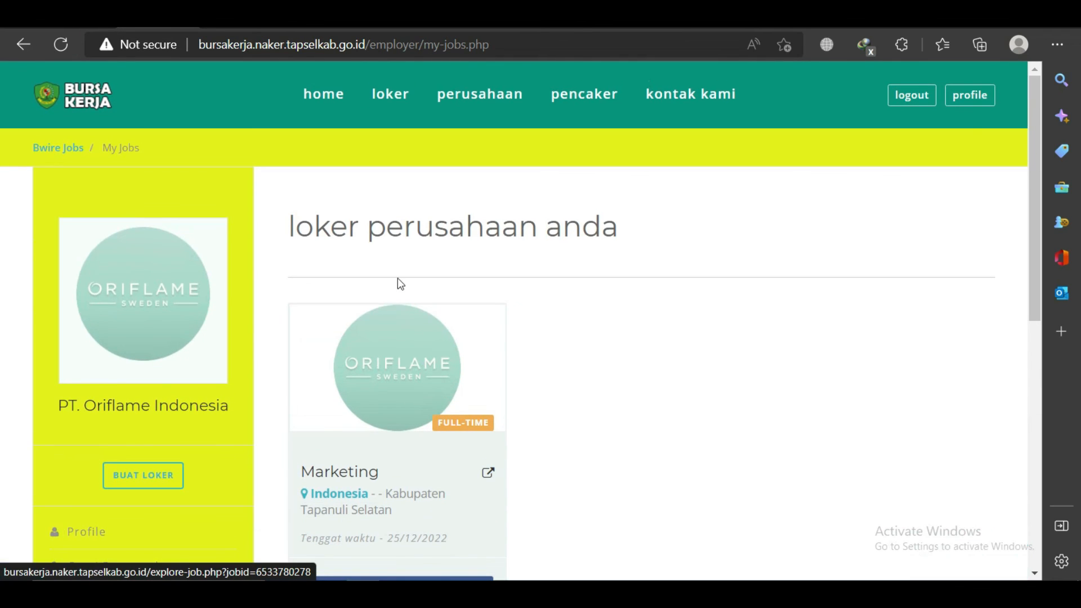
{"action": "left_click", "coordinate": [326, 98]}
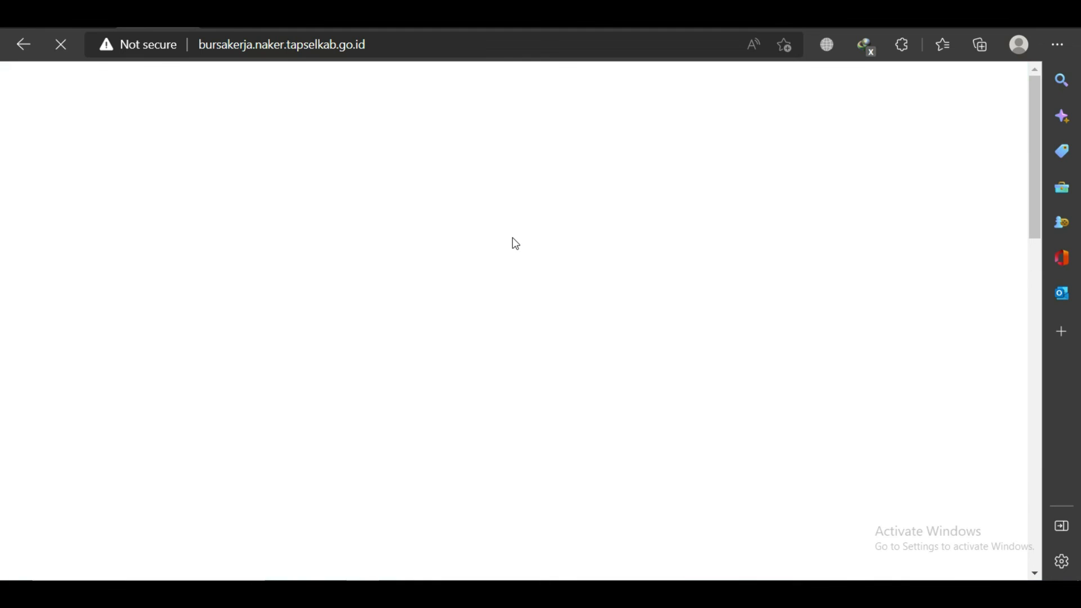